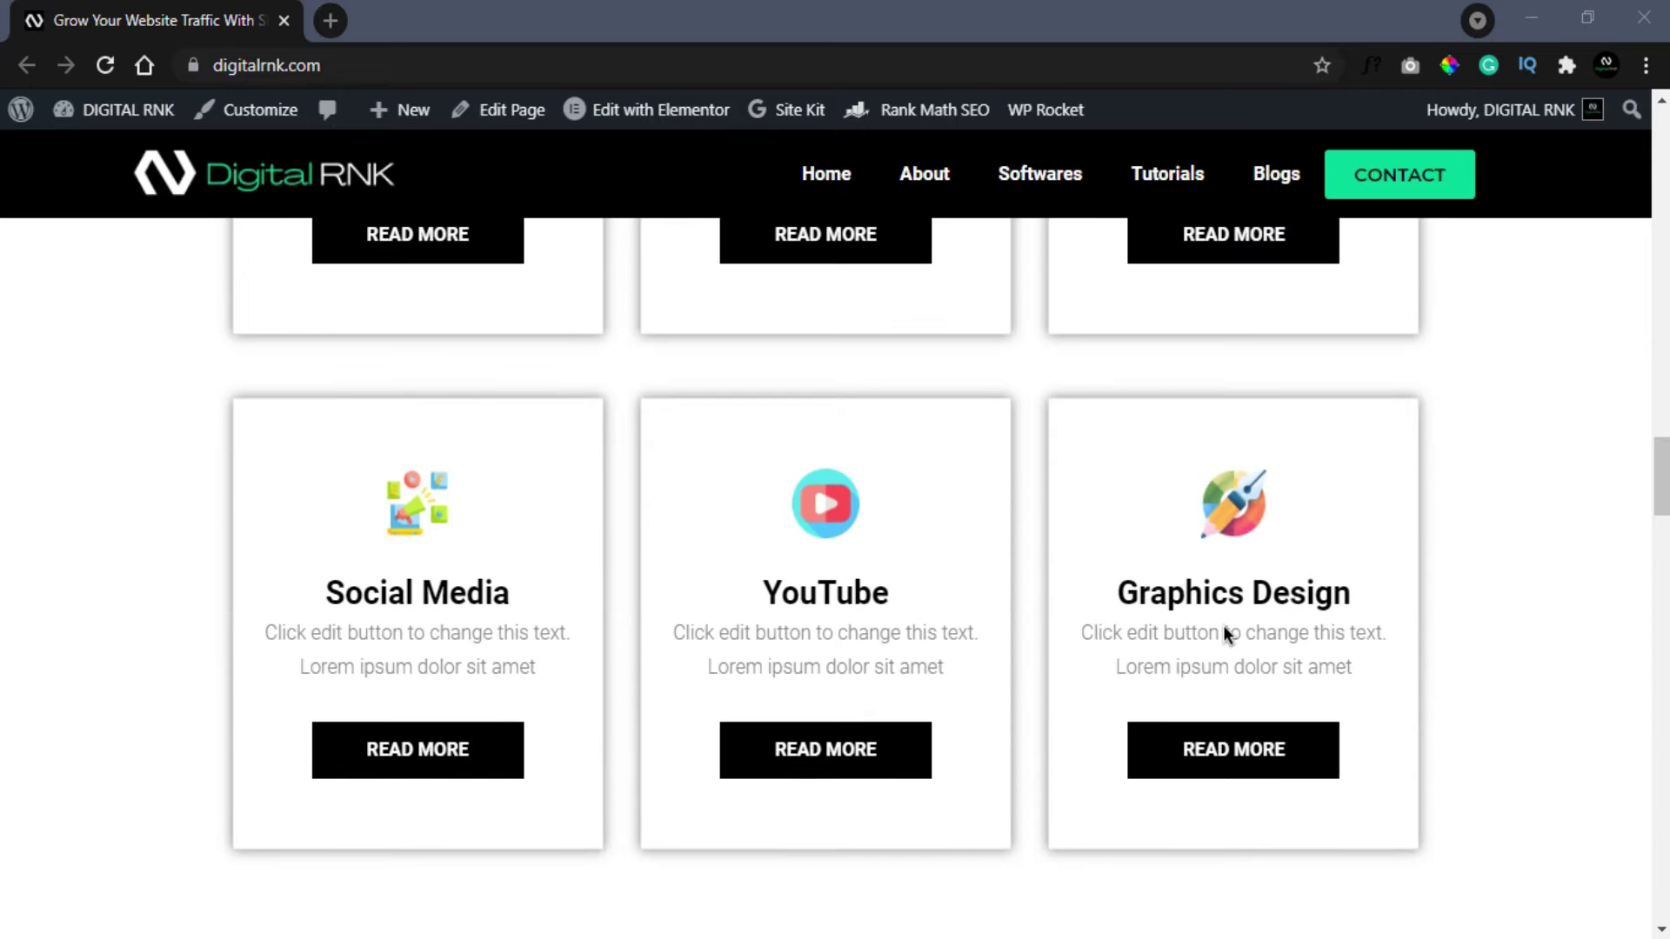
scroll(1222, 639, "down", 15)
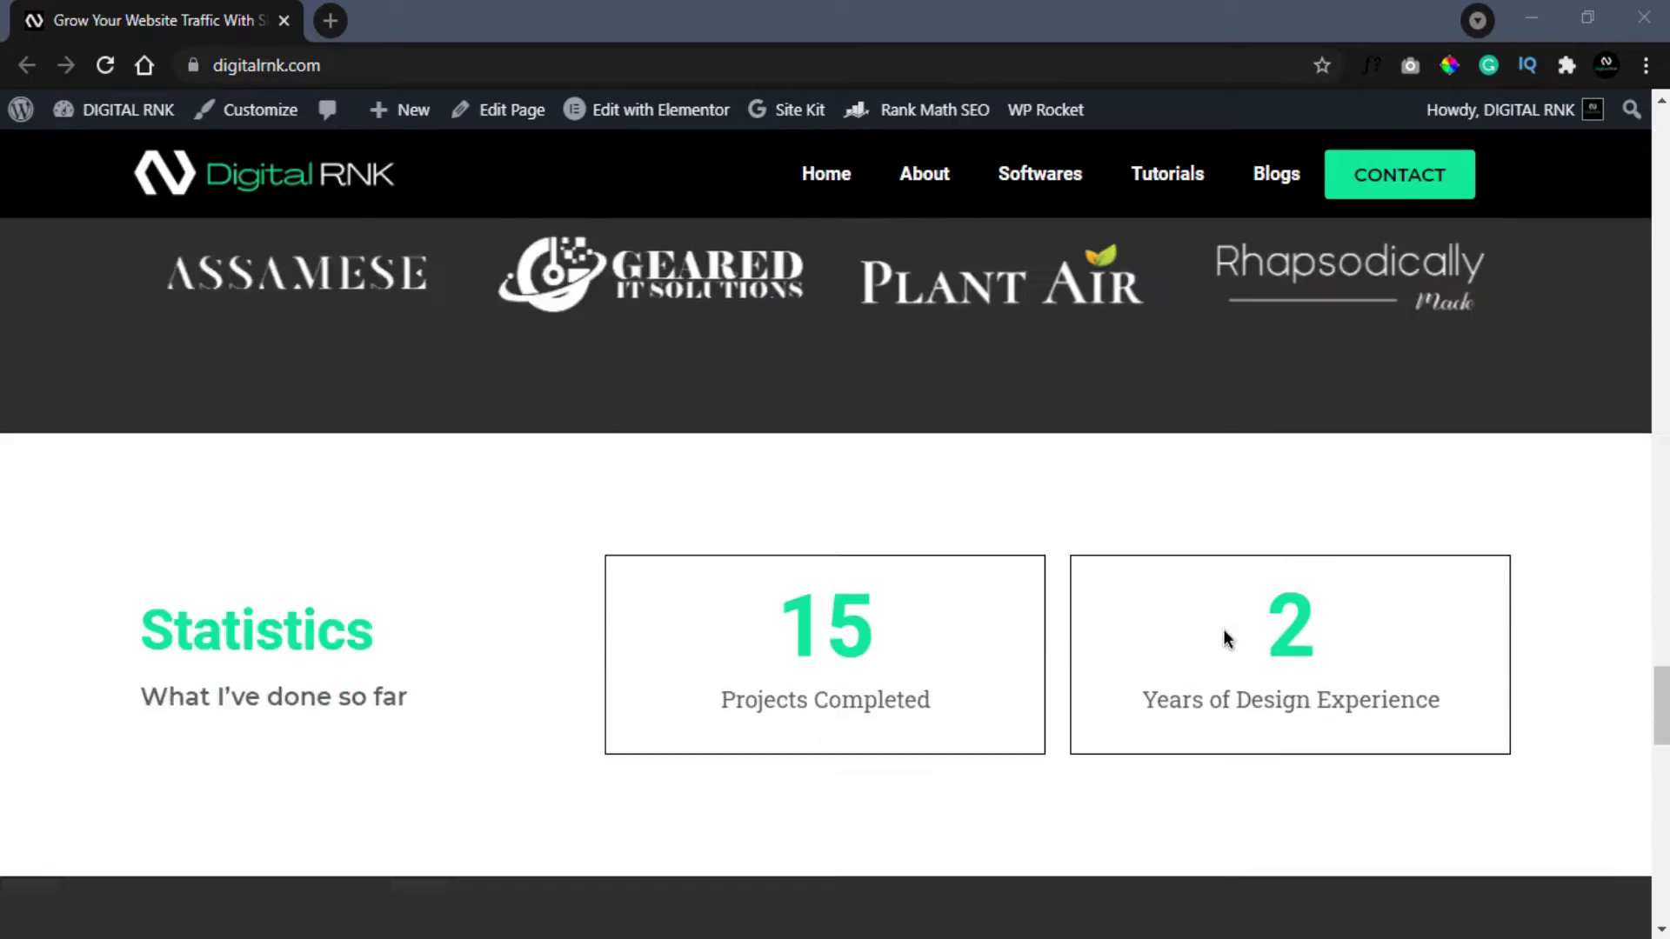
scroll(1220, 628, "down", 10)
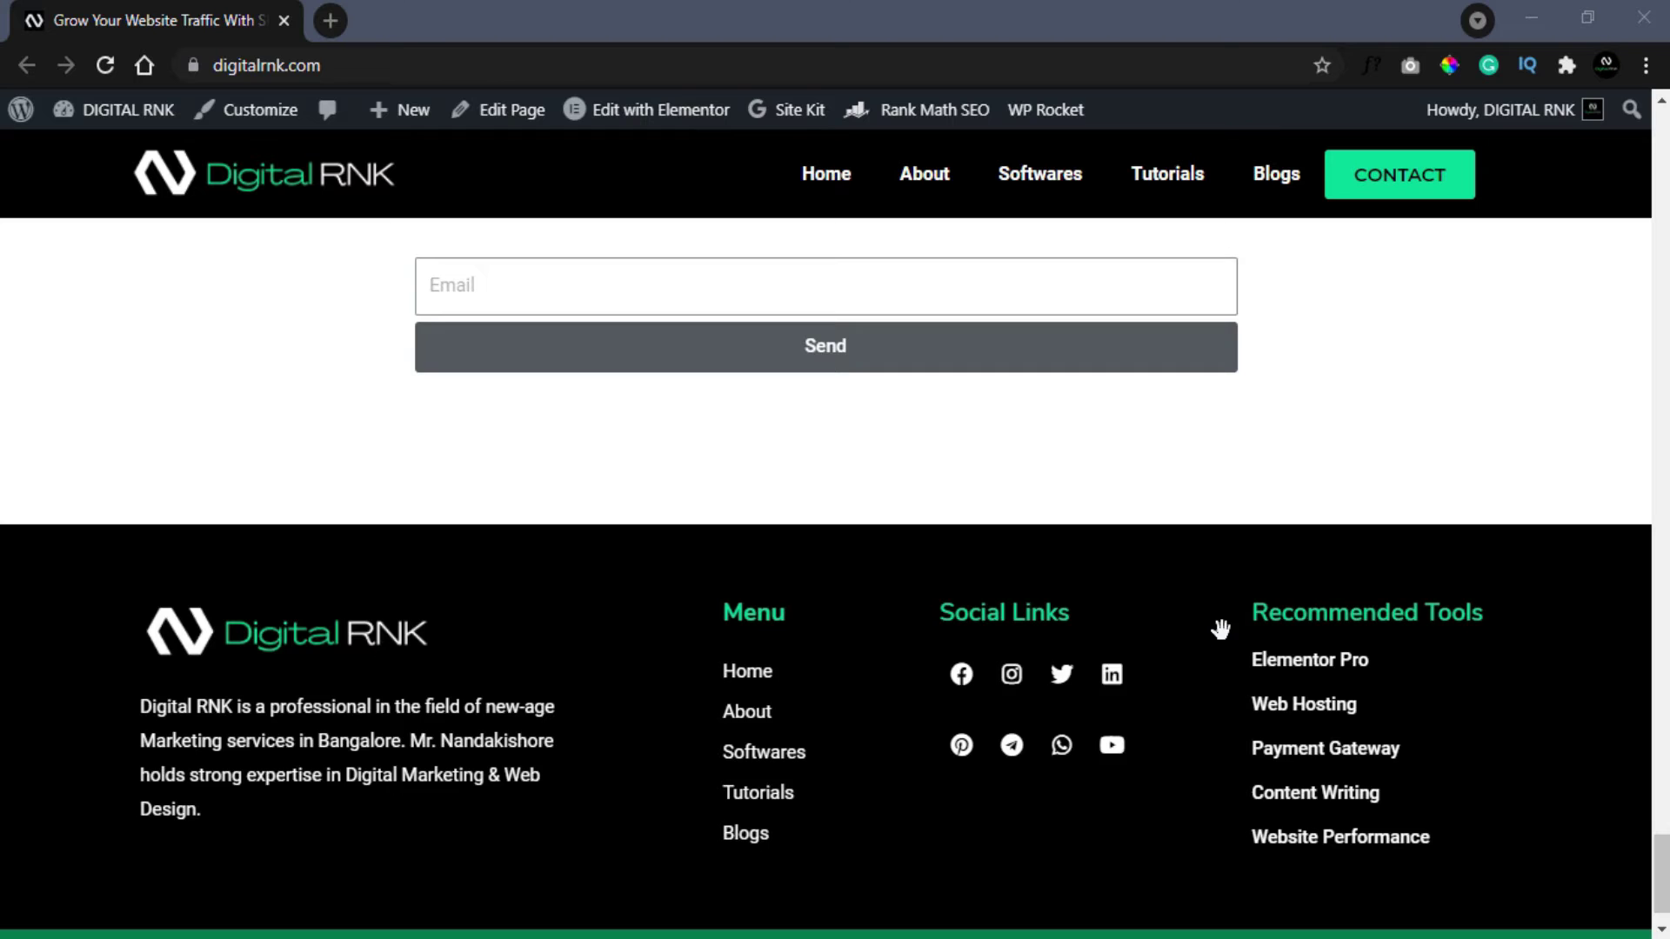
scroll(1220, 628, "up", 20)
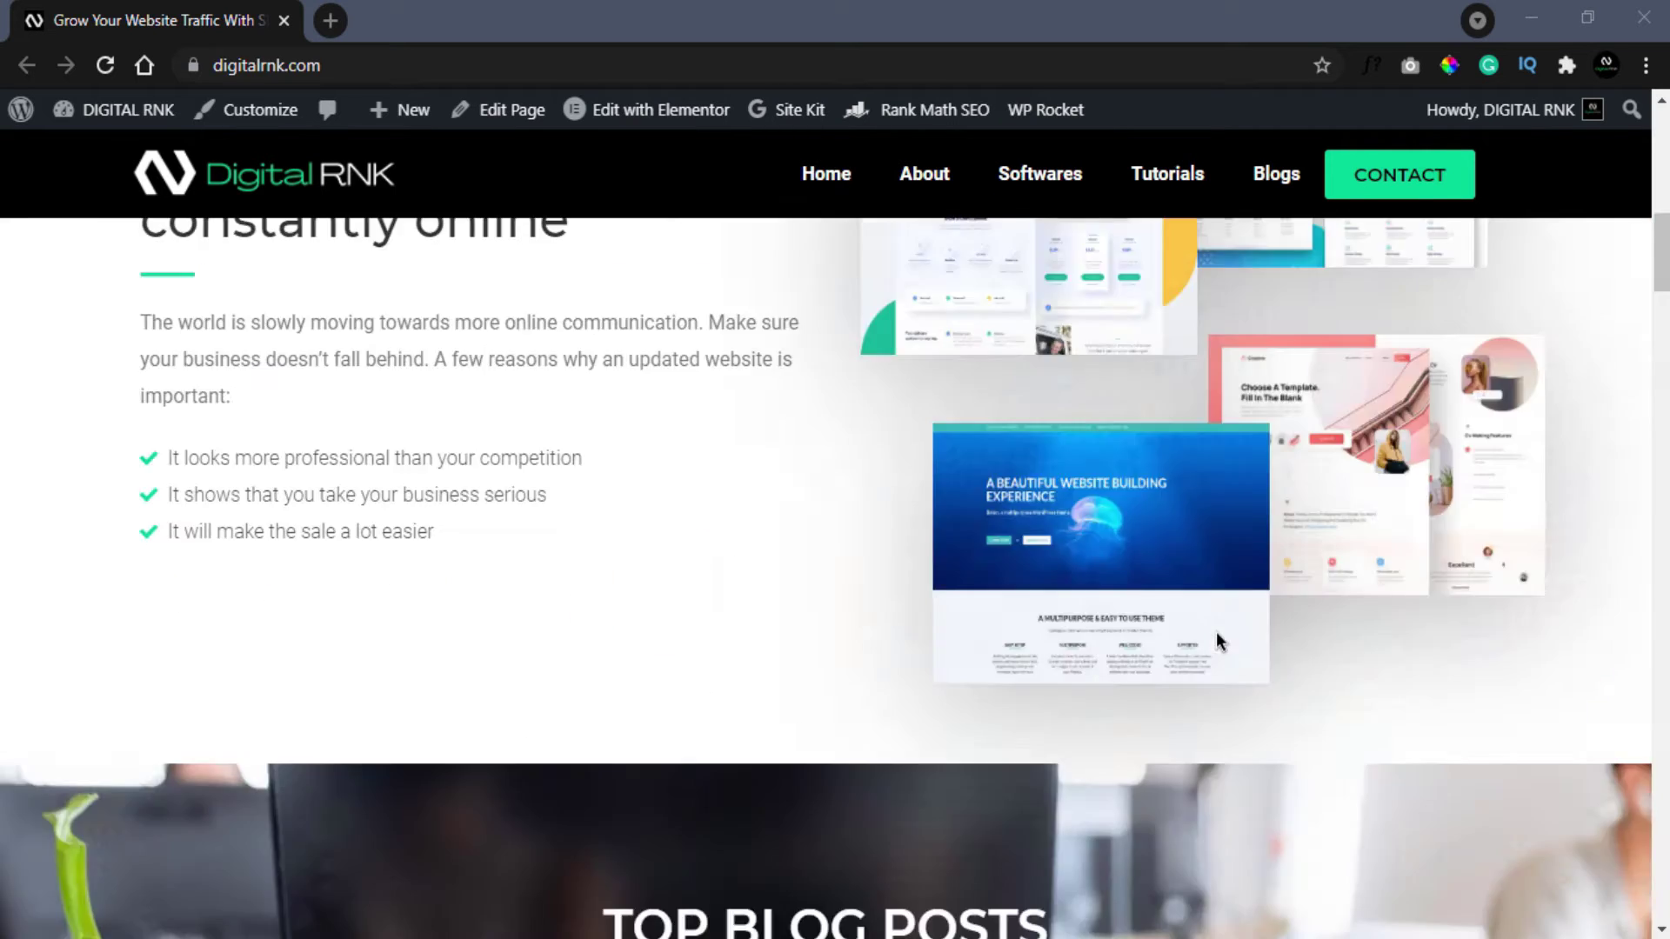
scroll(1217, 641, "up", 10)
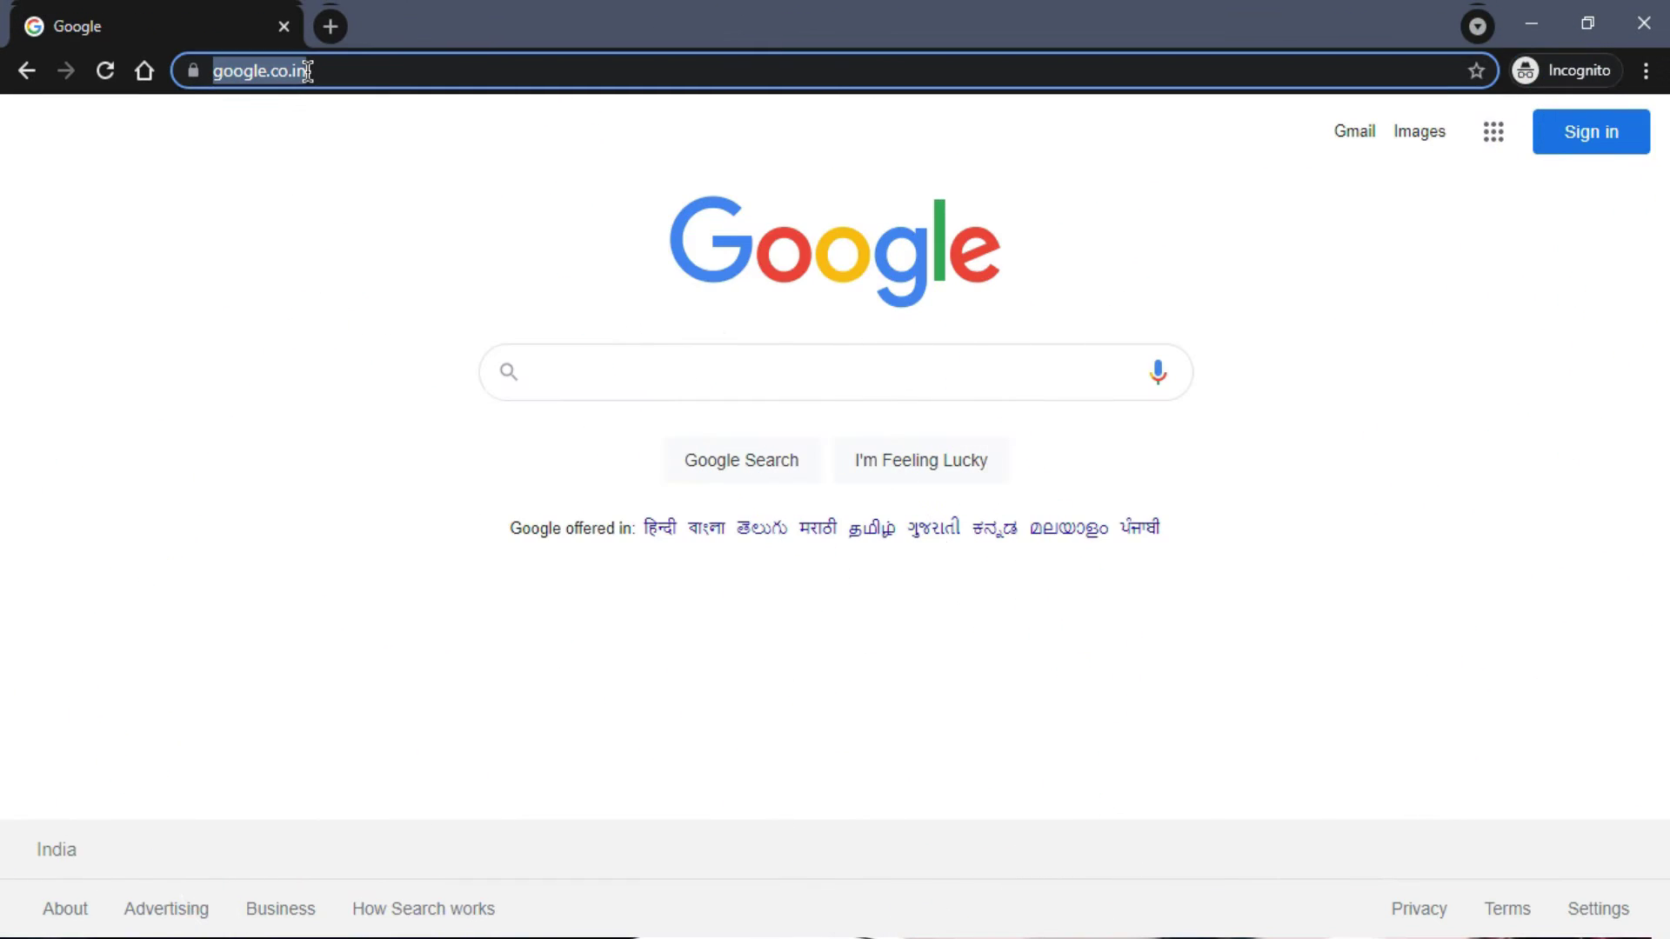
Step: Search YouTube for "How to Add WhatsApp Chat Button to WordPress Website 2021" and open the DIGITAL RNK video
type("youtube.com")
key("Return")
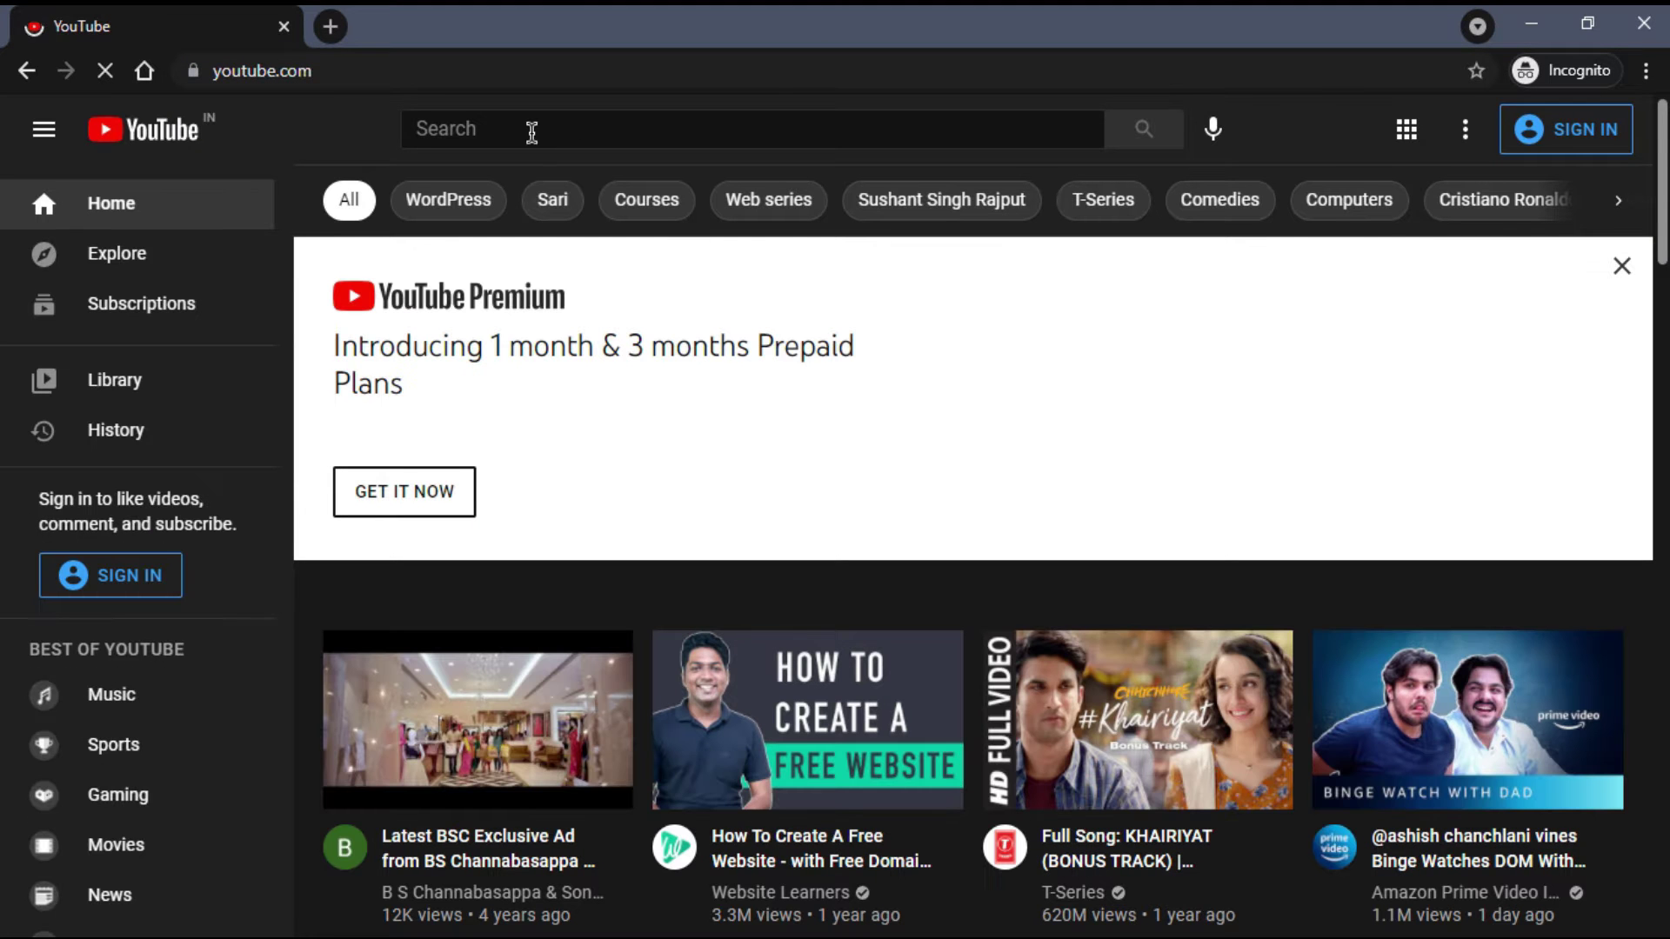
left_click(532, 132)
type("How to Add WhatsApp Chat Button to WordPress Website 2021")
key("Return")
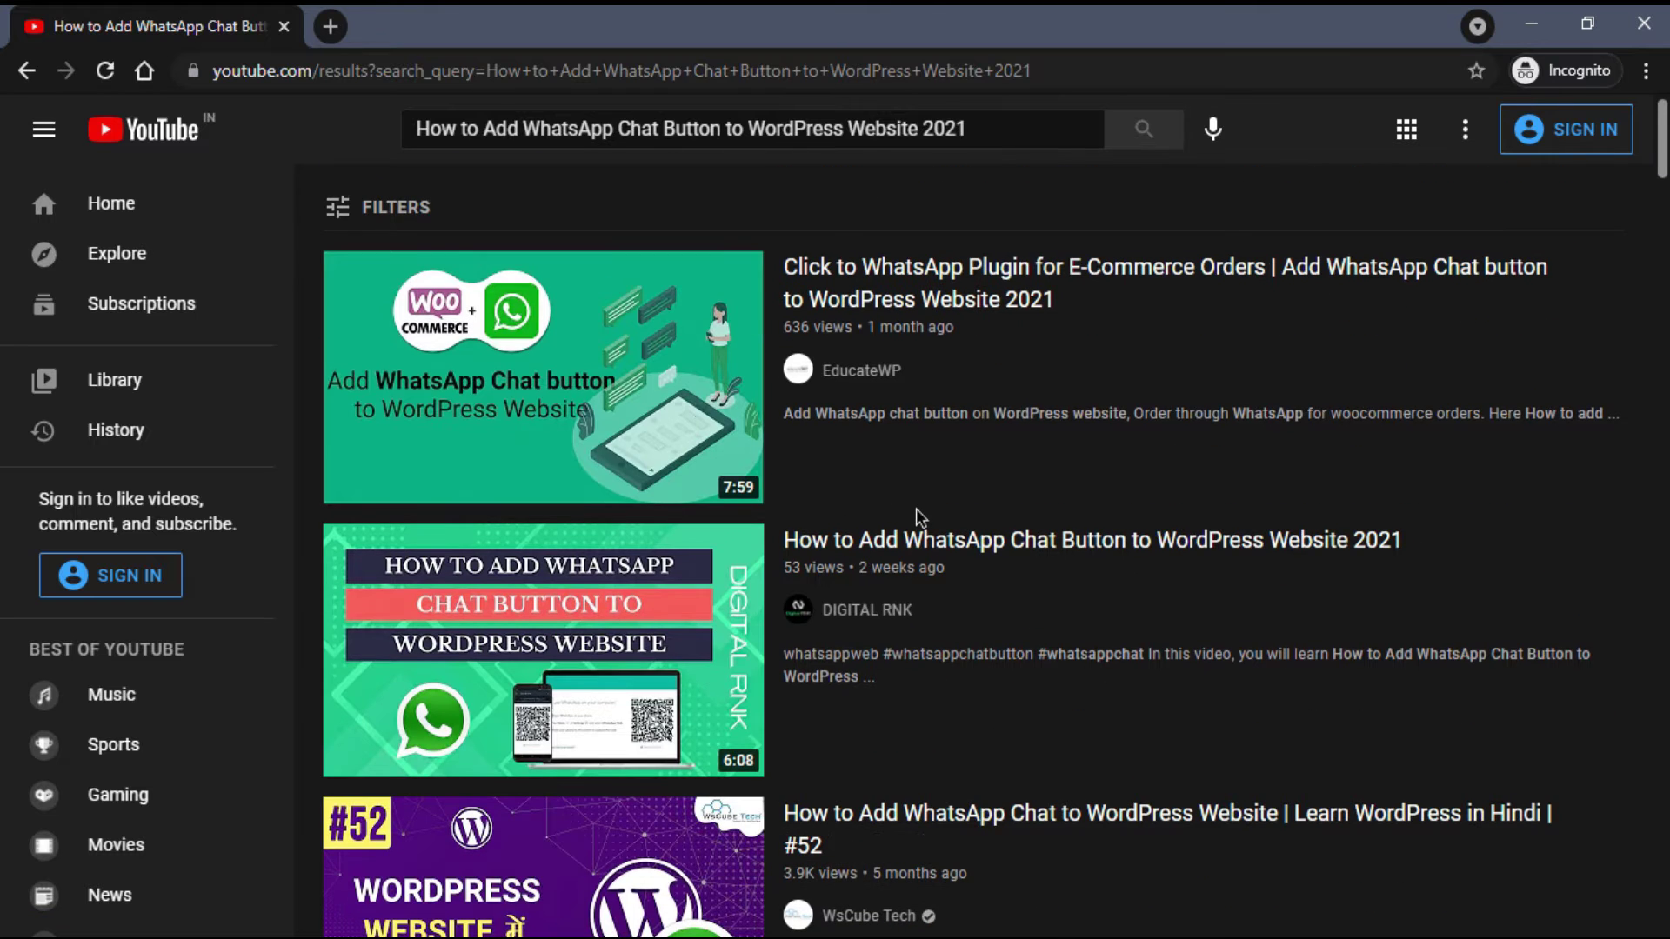
left_click(879, 540)
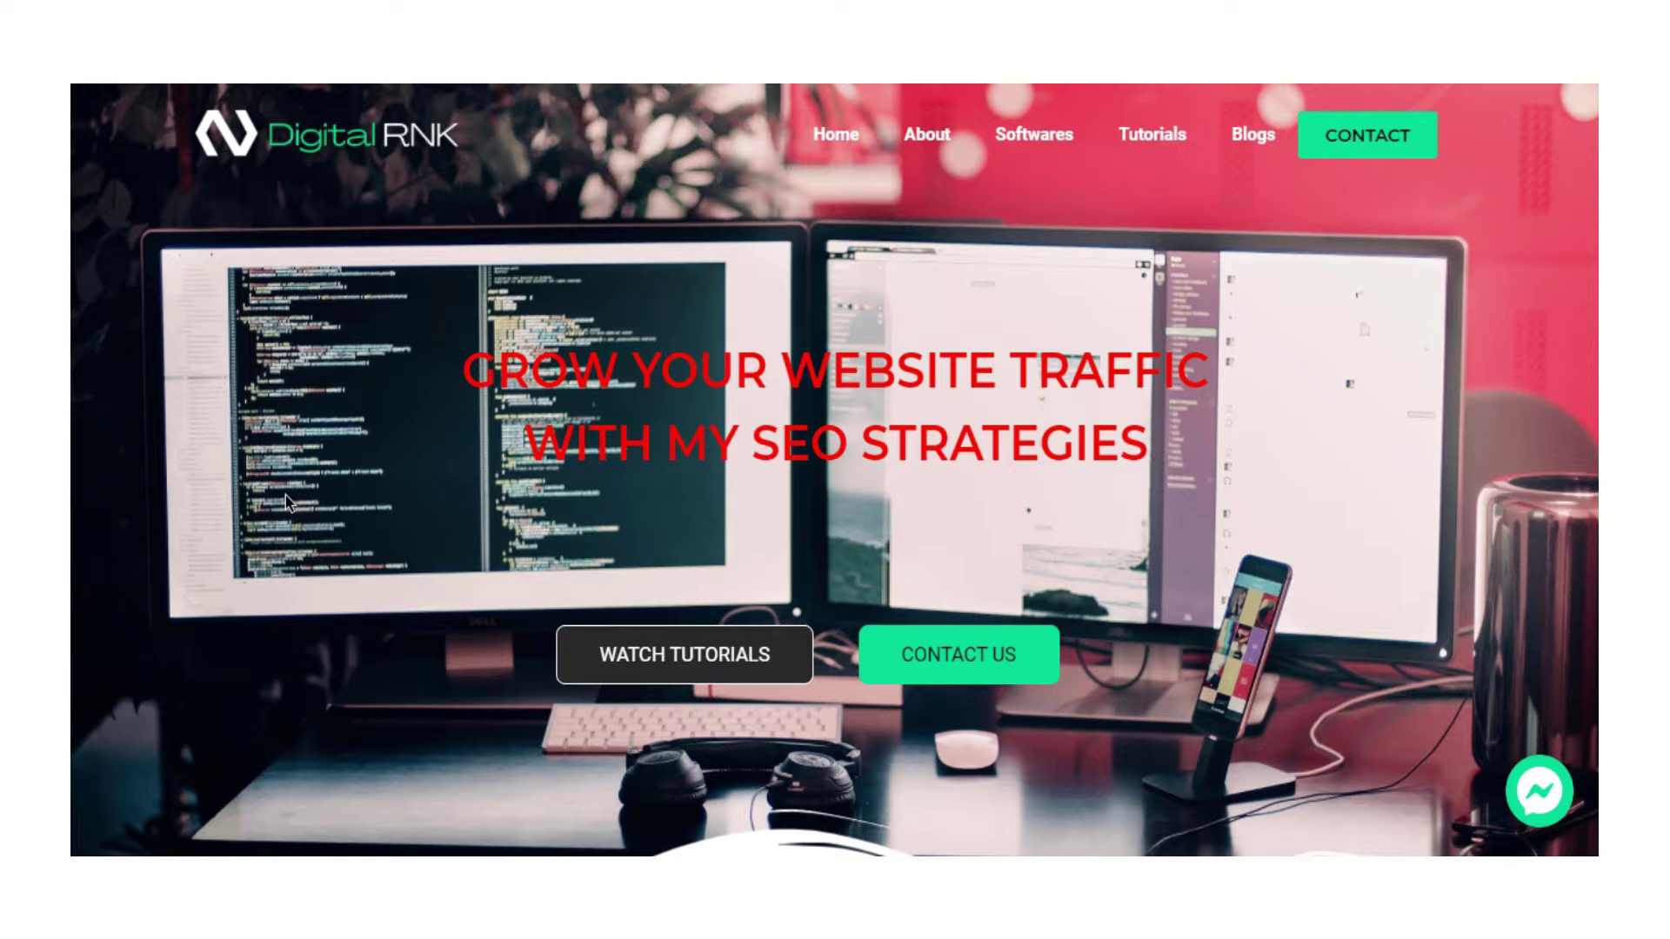
Step: Open the Messenger chat on the Digital RNK homepage and send the message "Hi I need your help"
left_click(1524, 796)
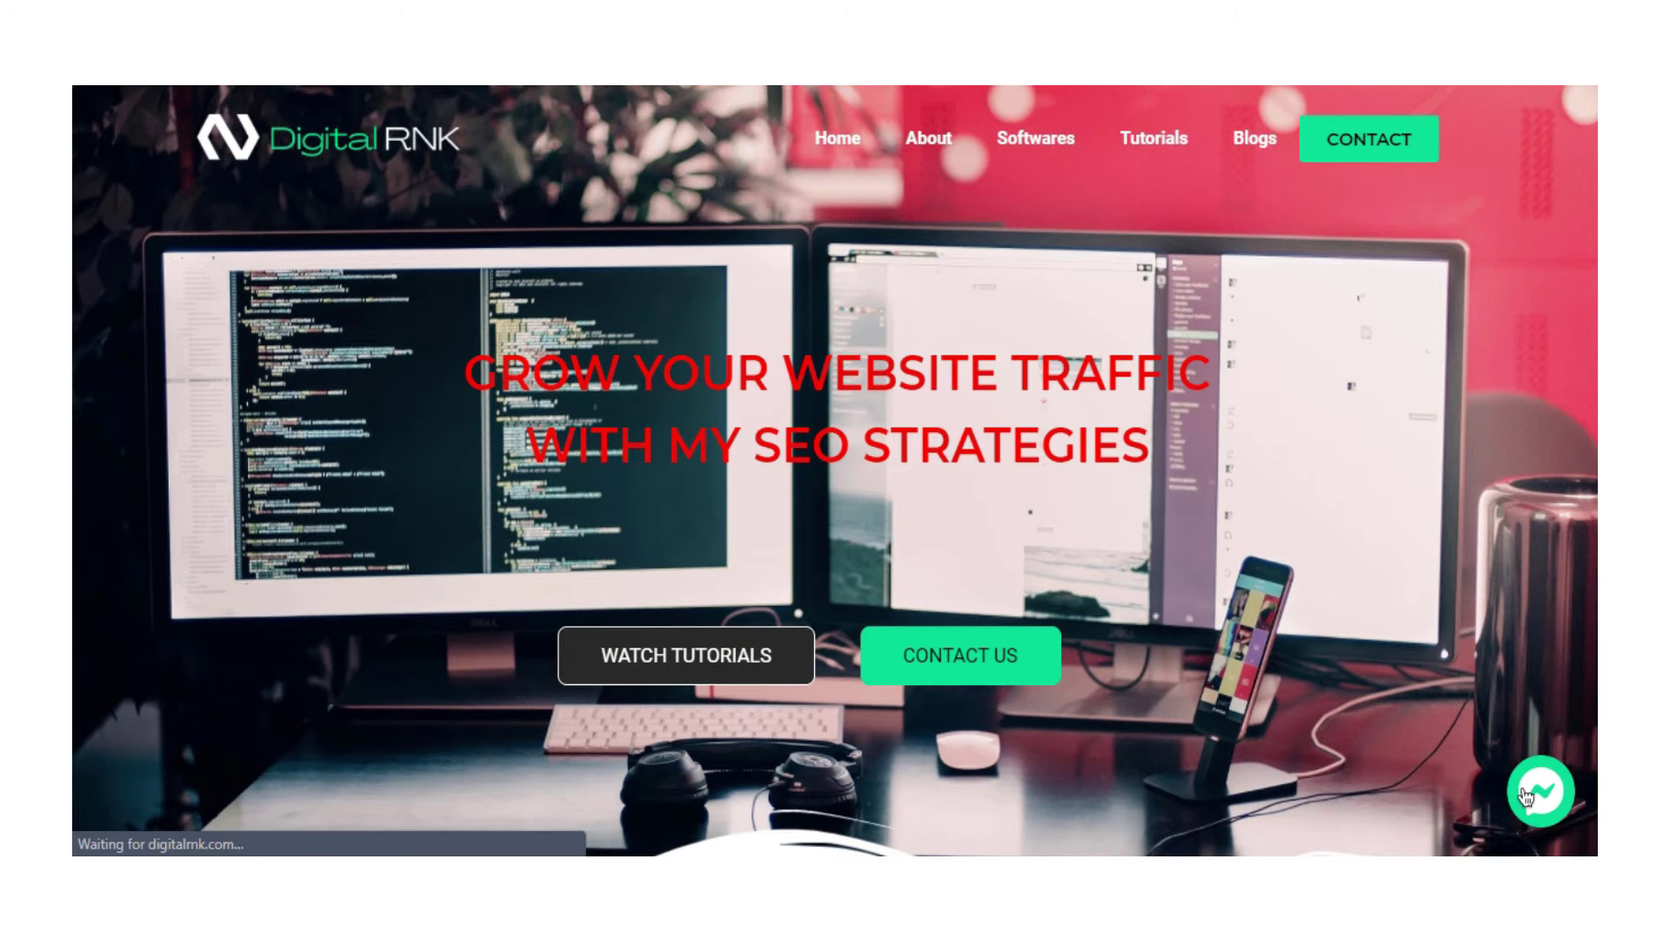
type("Hi I need ")
type("your help")
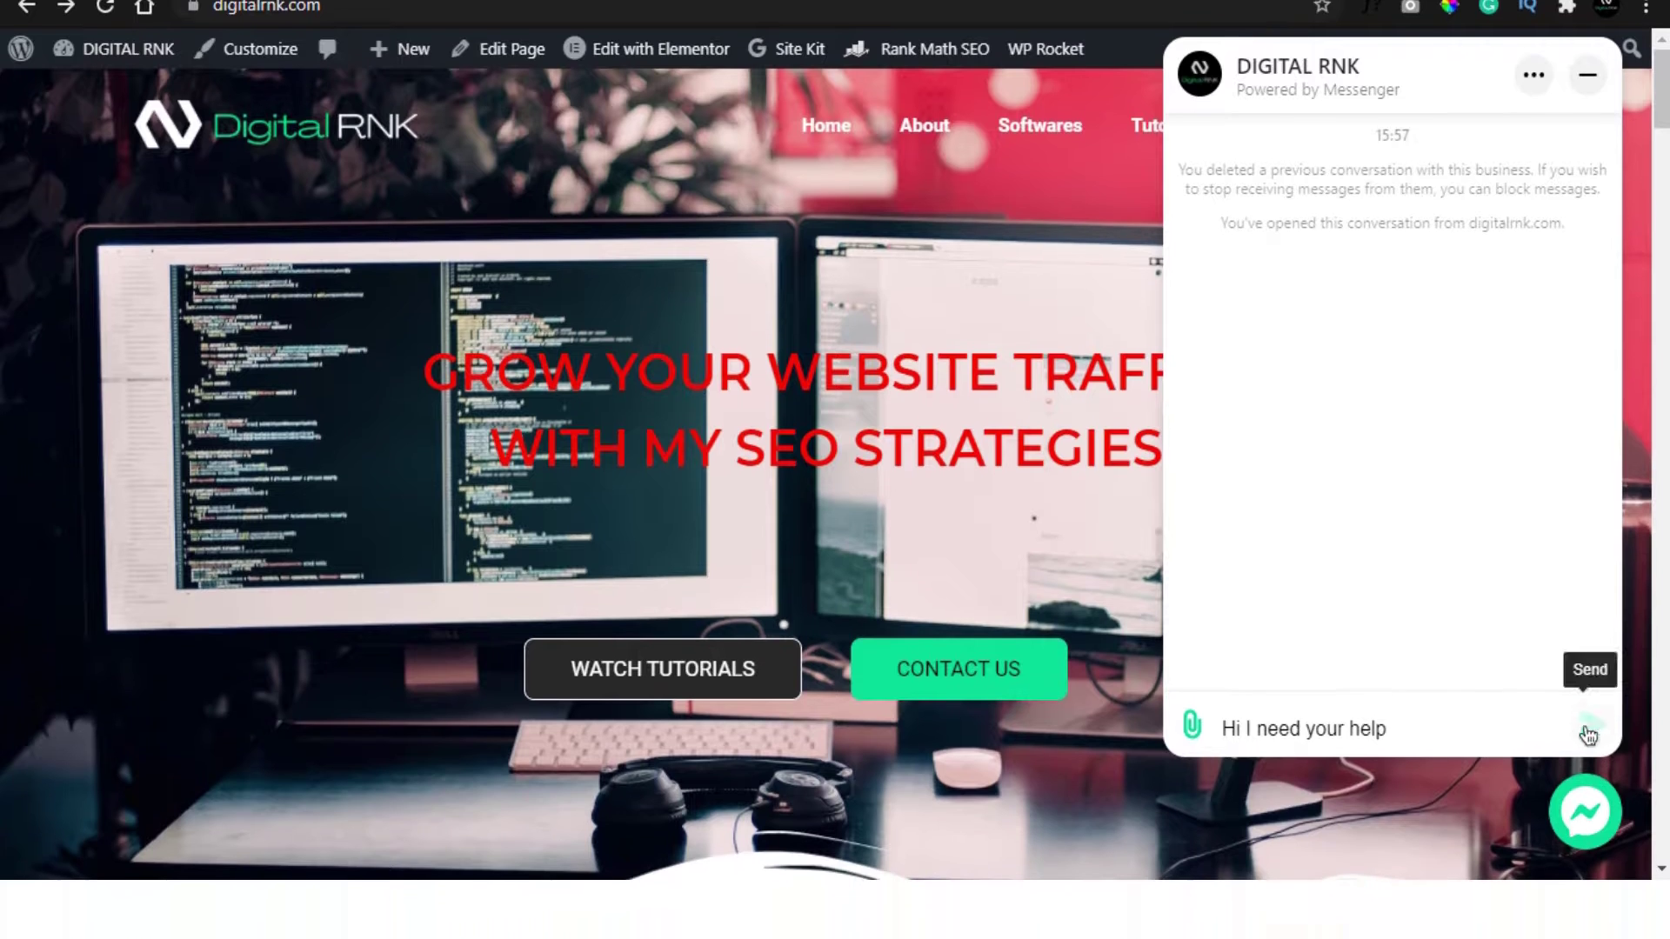
left_click(1592, 785)
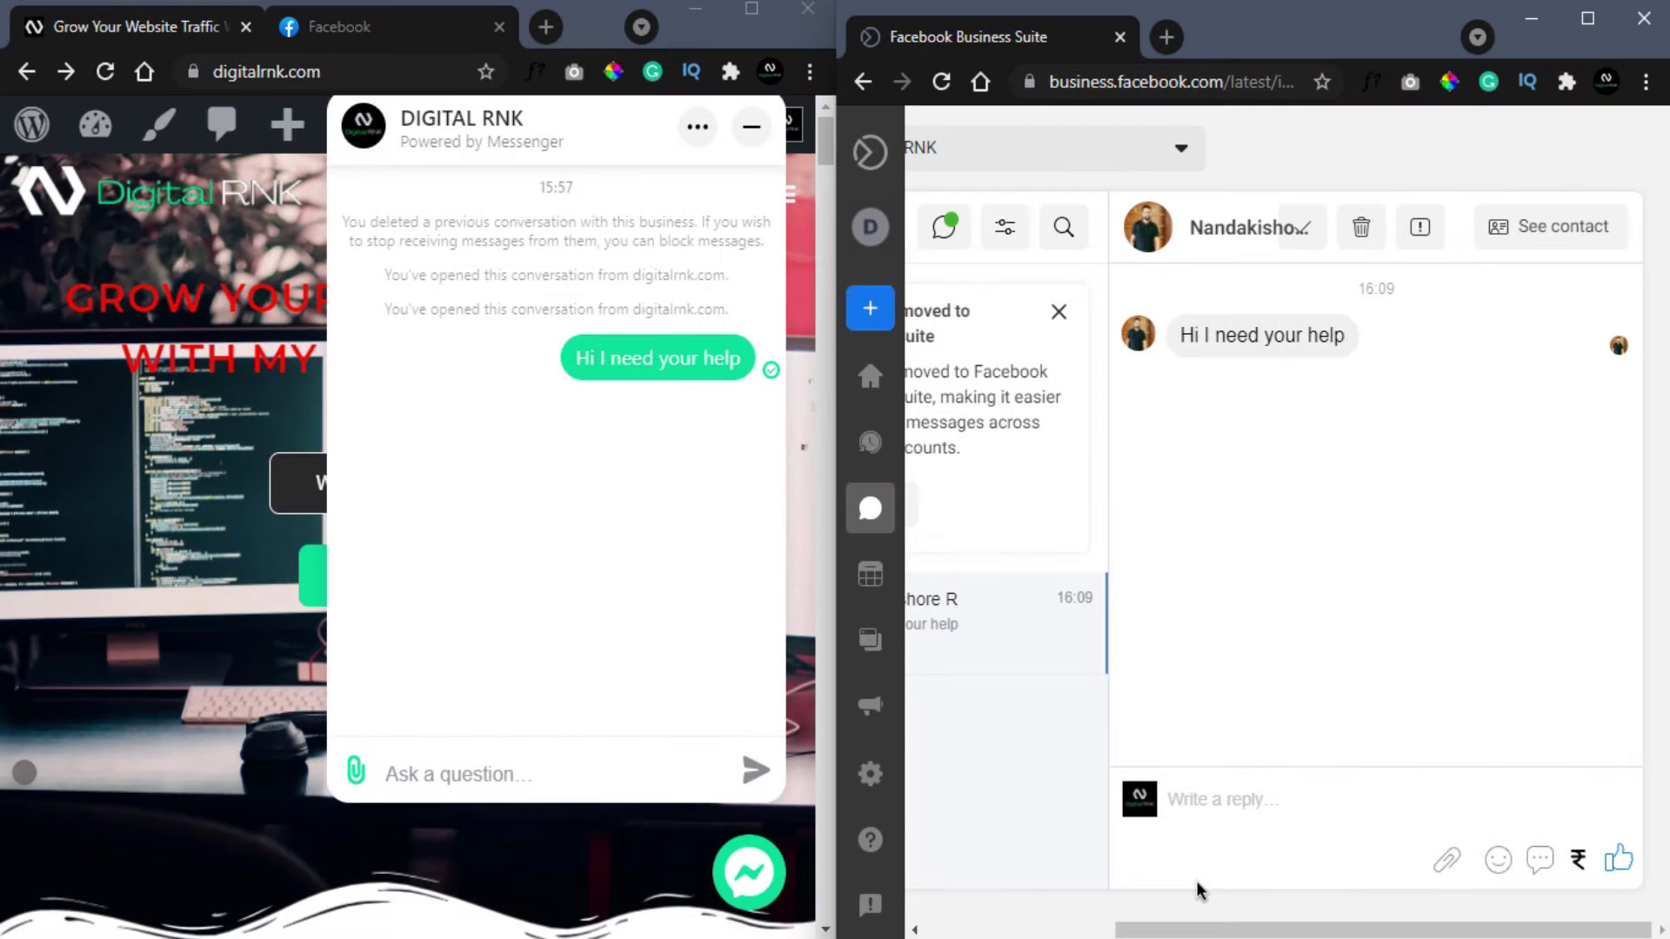
Step: Reply to the visitor's message in Facebook Business Suite with "Hi, Thanks for reaching out, we'll get back to you soon!"
left_click(1207, 797)
type("Hi, Tha")
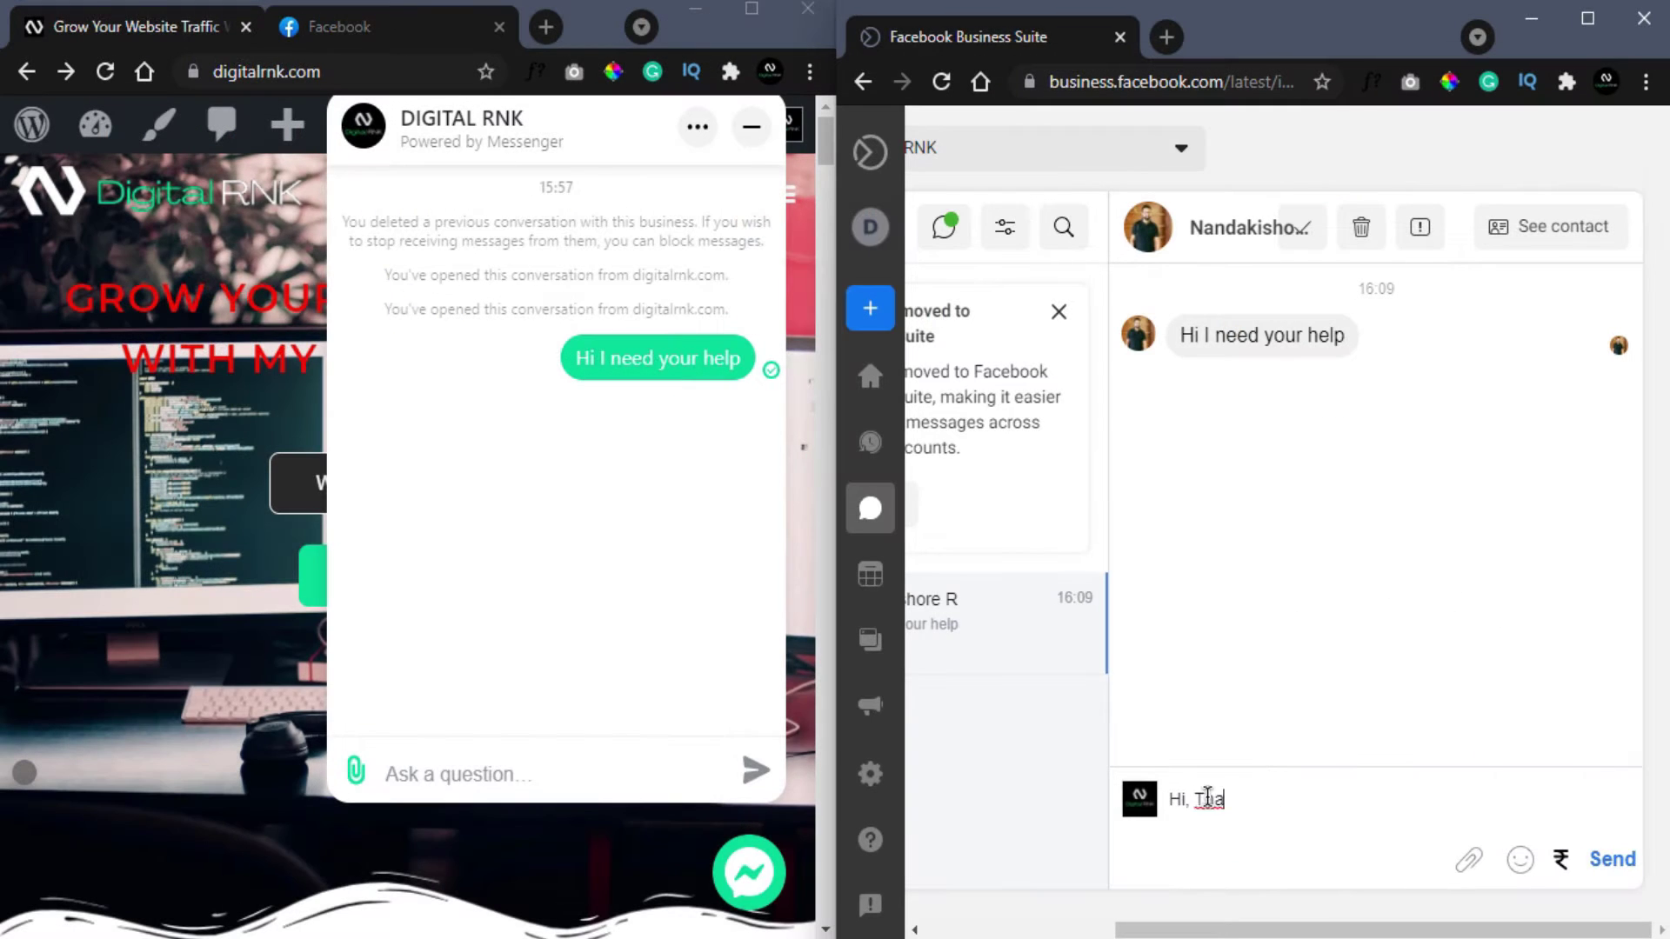
type("nks for reaching out, we'lll")
key("BackSpace")
type("get back to you soon!")
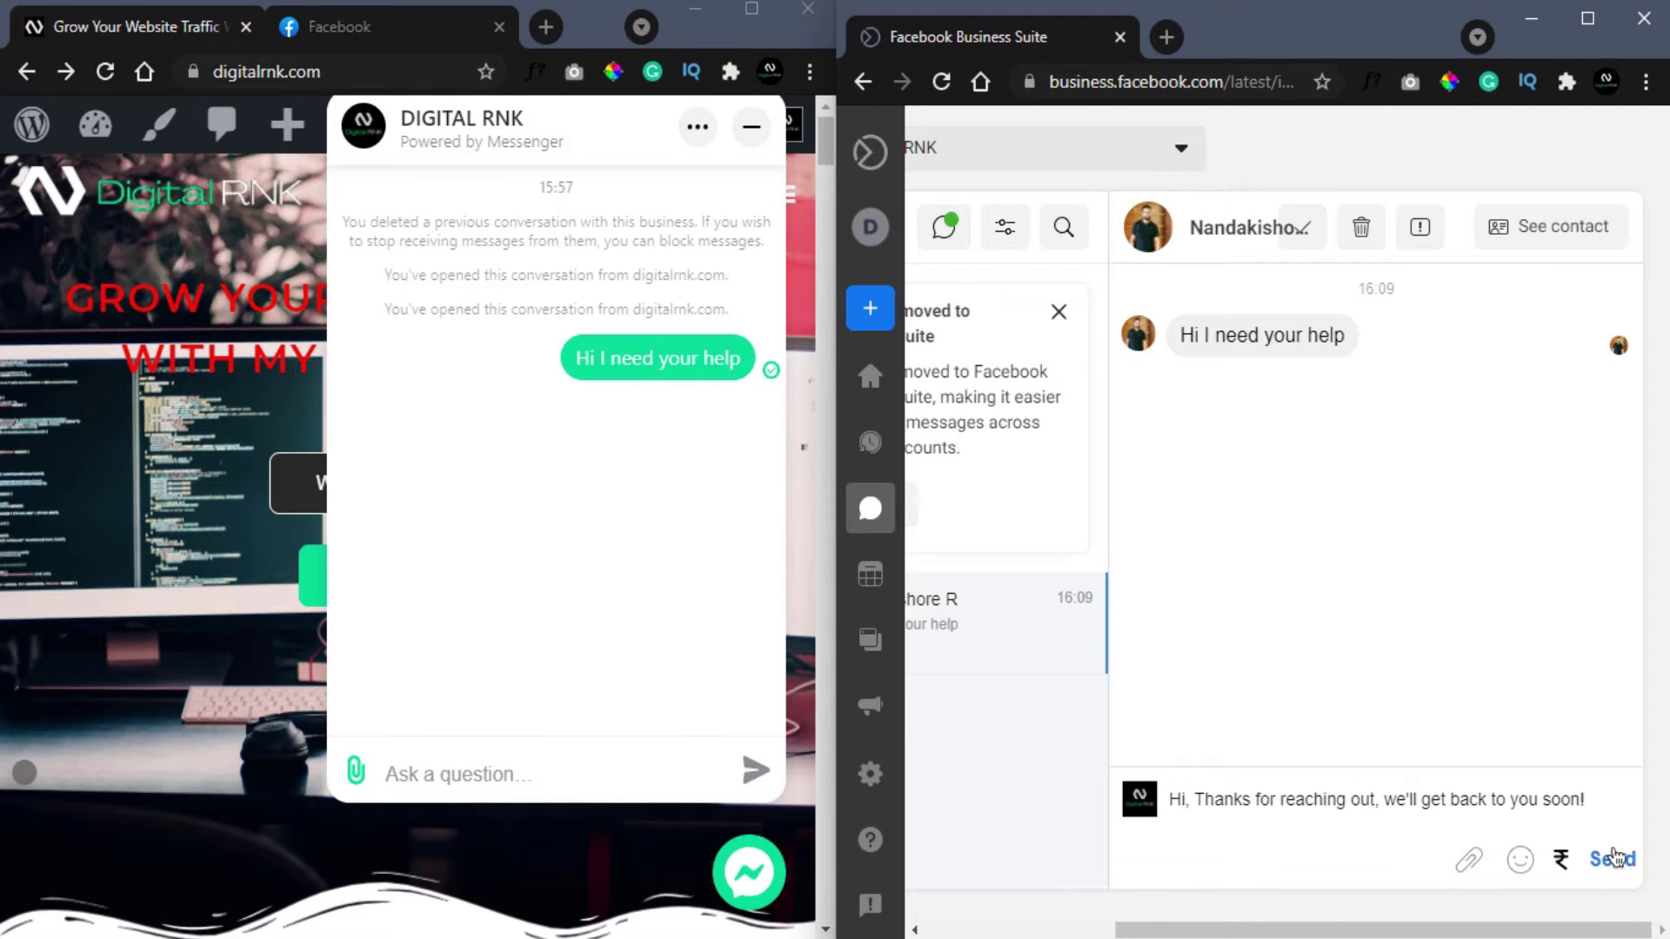
left_click(1612, 859)
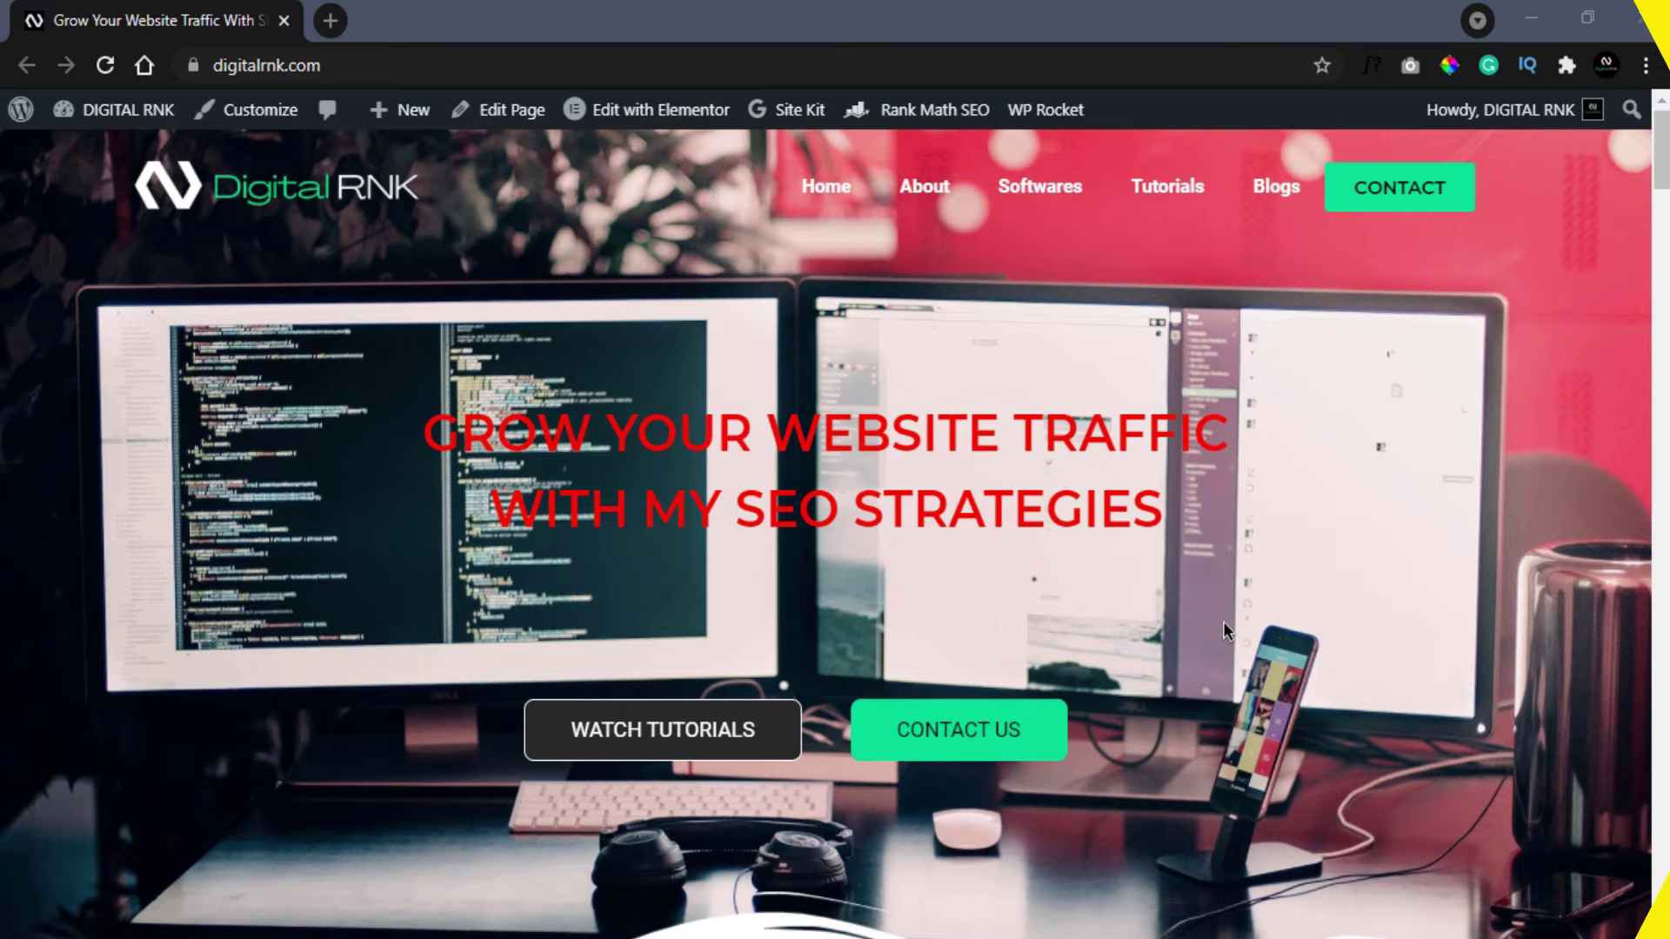
scroll(1224, 622, "down", 15)
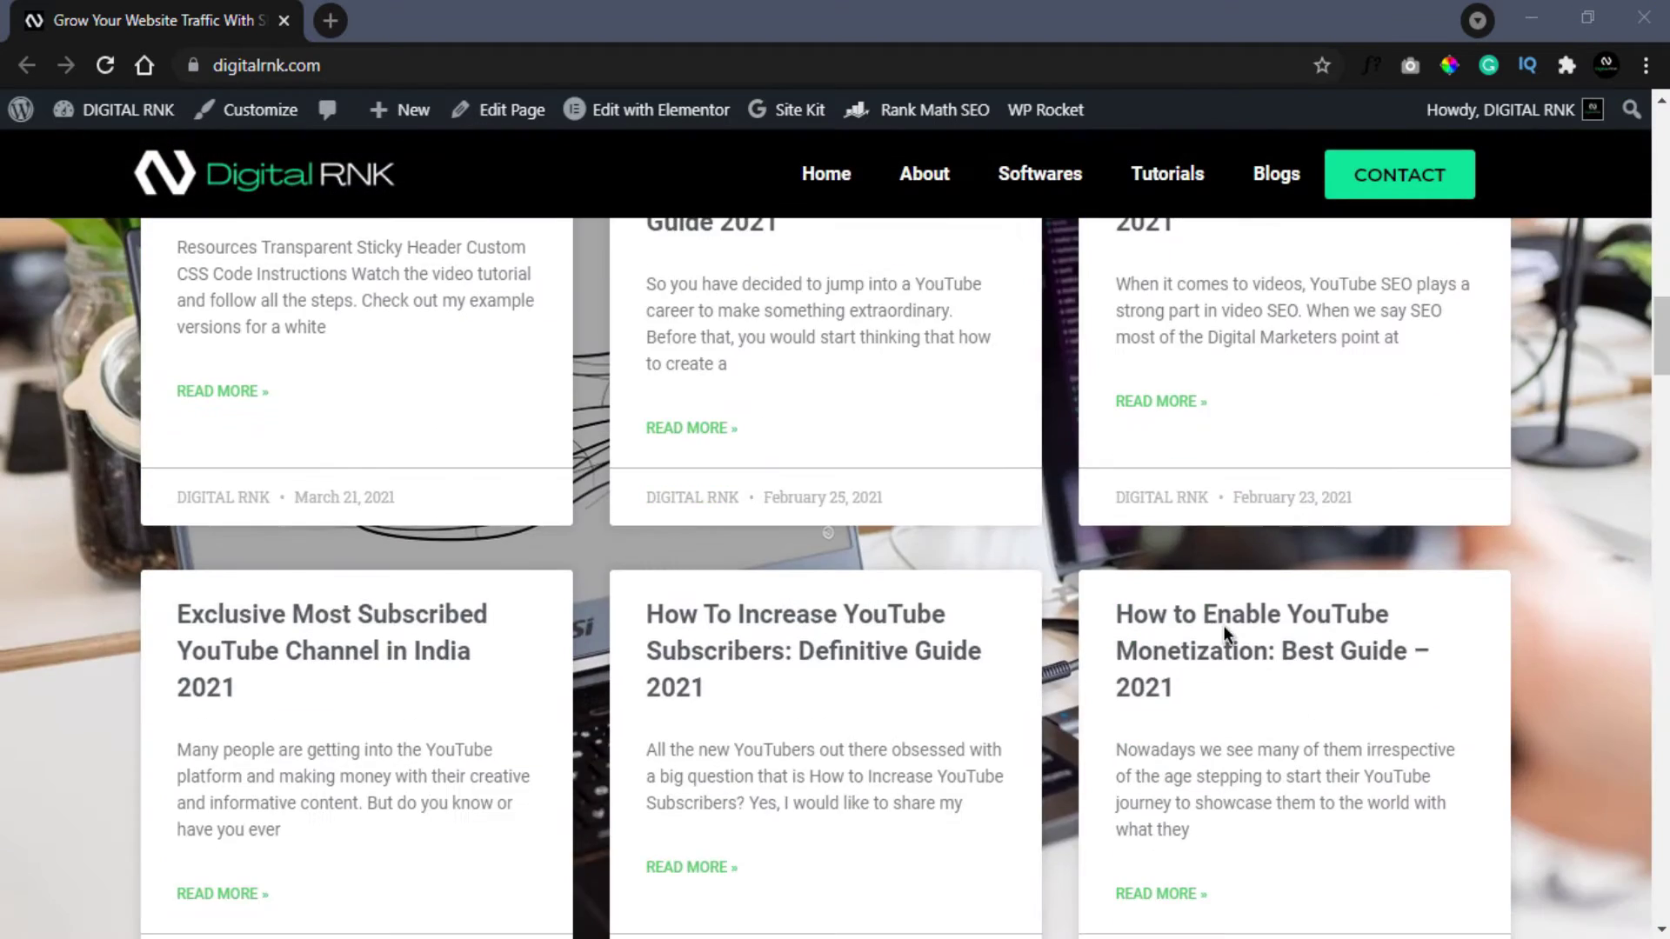
scroll(1223, 627, "down", 20)
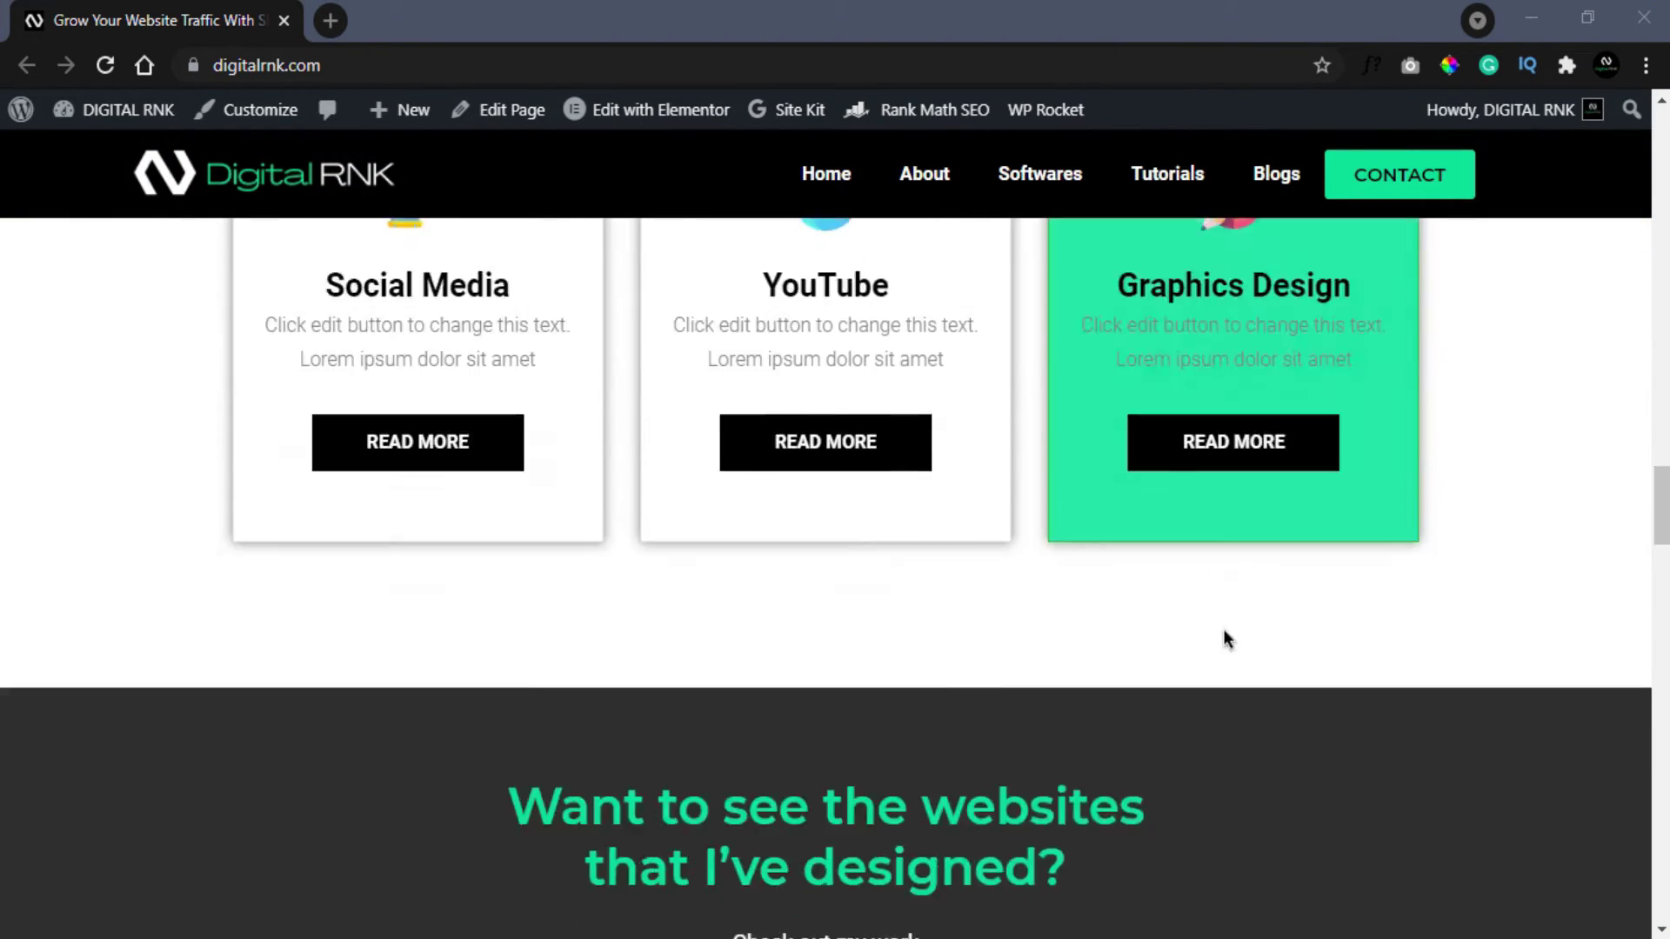
scroll(1226, 638, "down", 20)
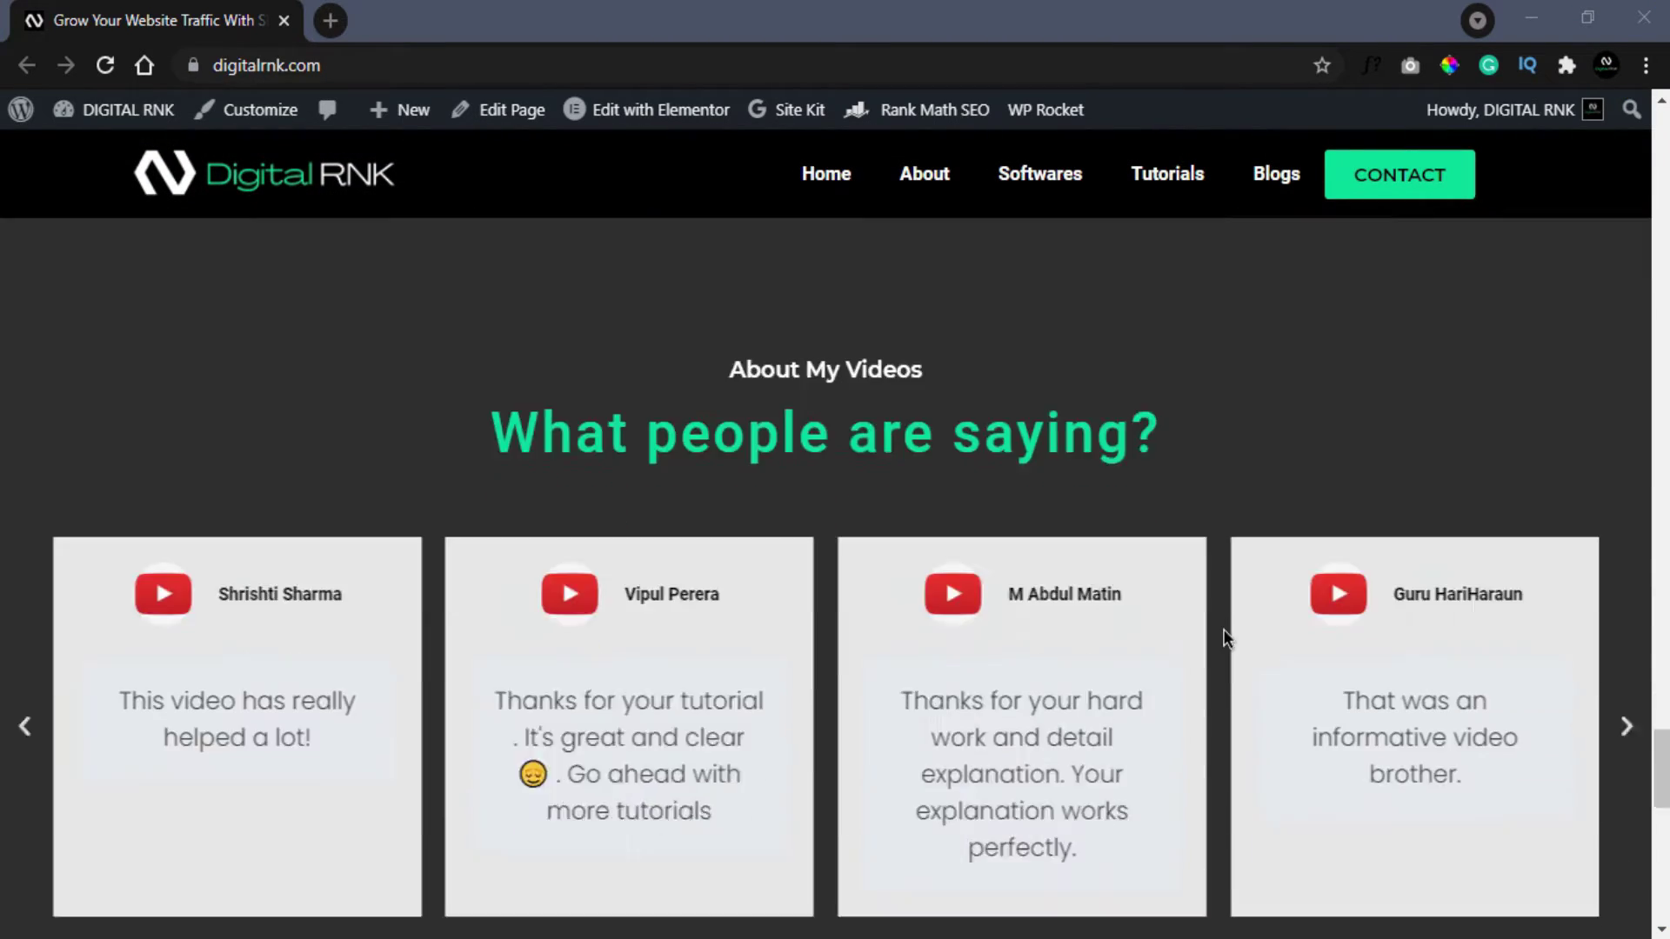
scroll(1223, 629, "down", 5)
scroll(1215, 631, "up", 20)
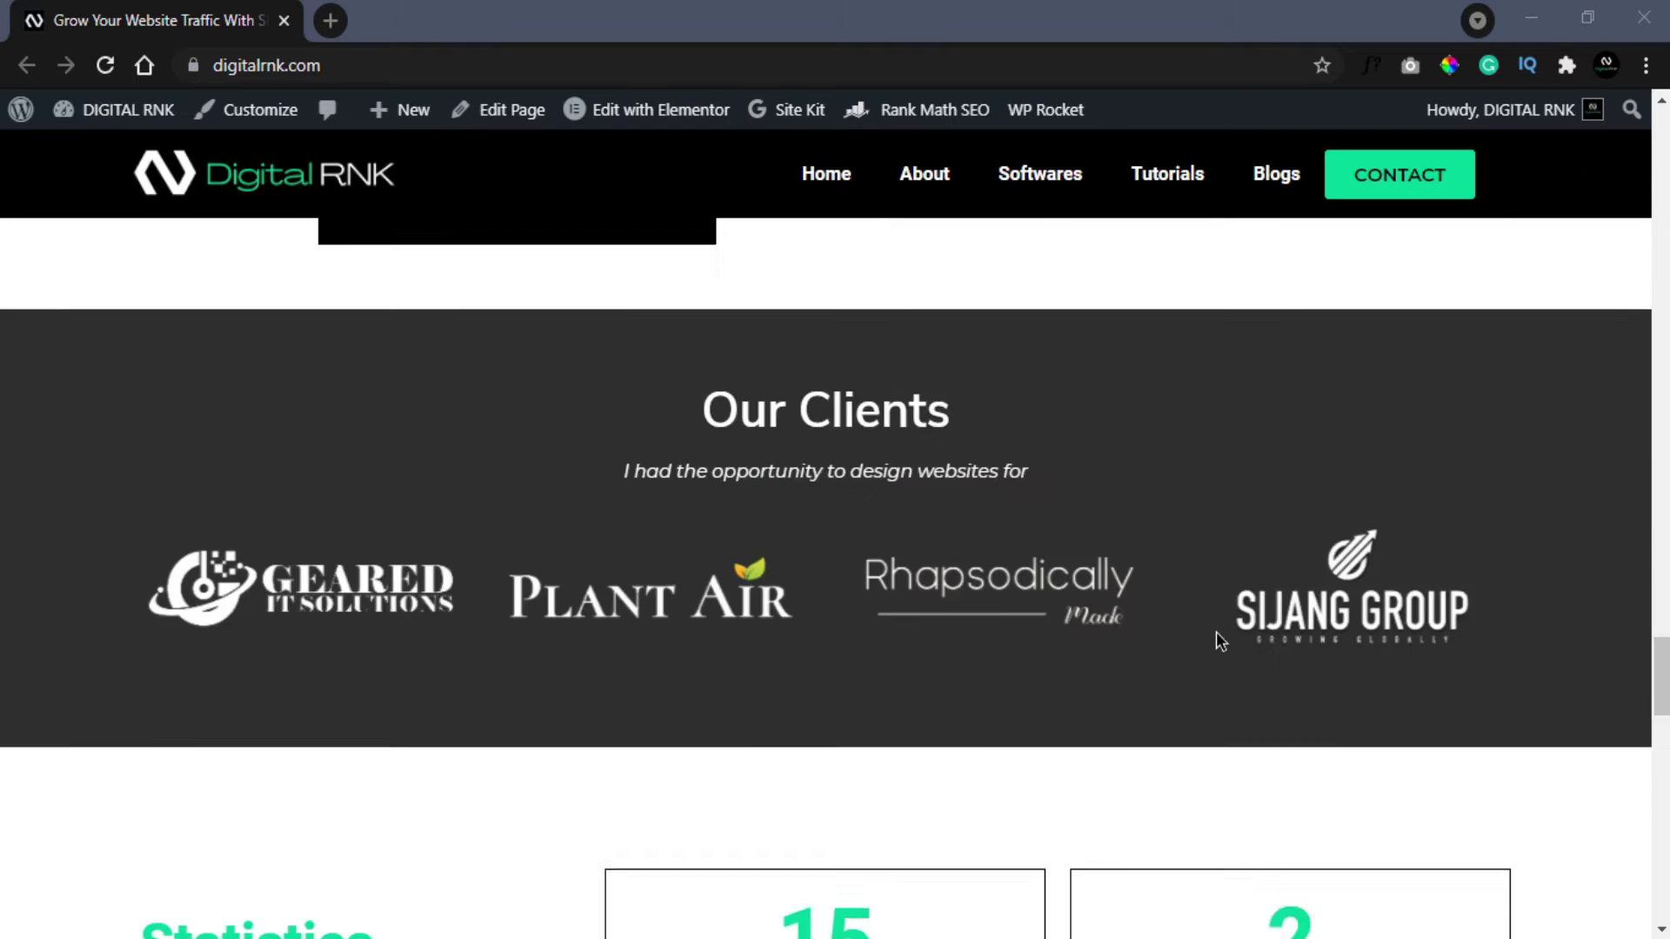
scroll(1216, 632, "up", 15)
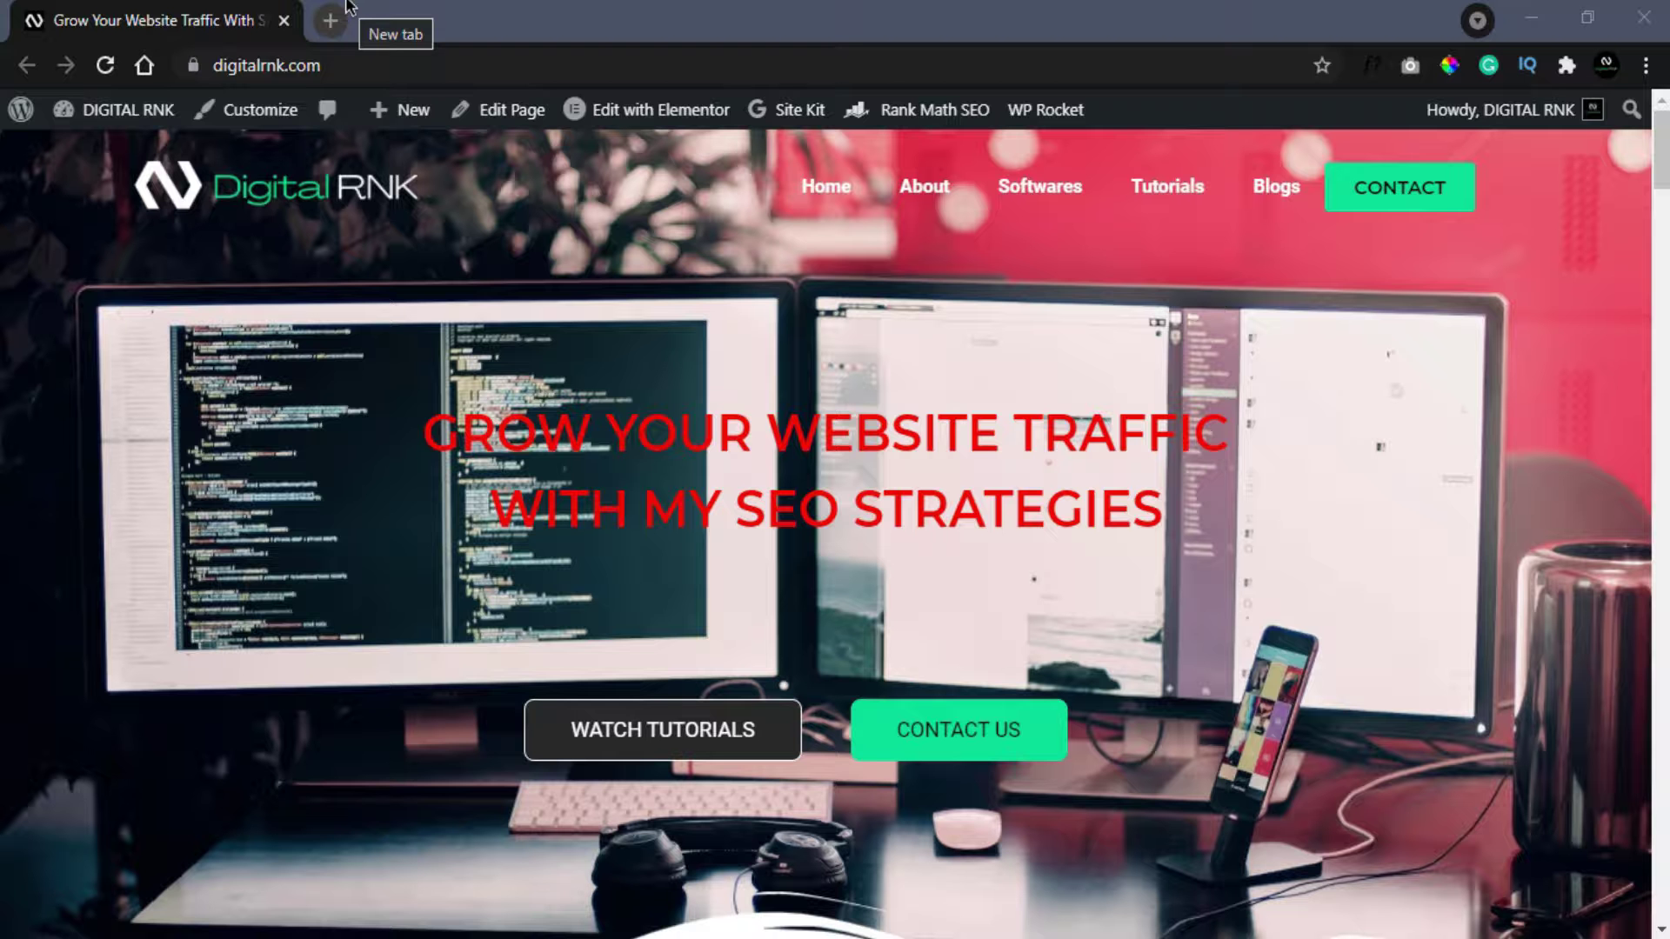
Step: Open Facebook in a new browser tab and go to the managed DIGITAL RNK page
left_click(346, 7)
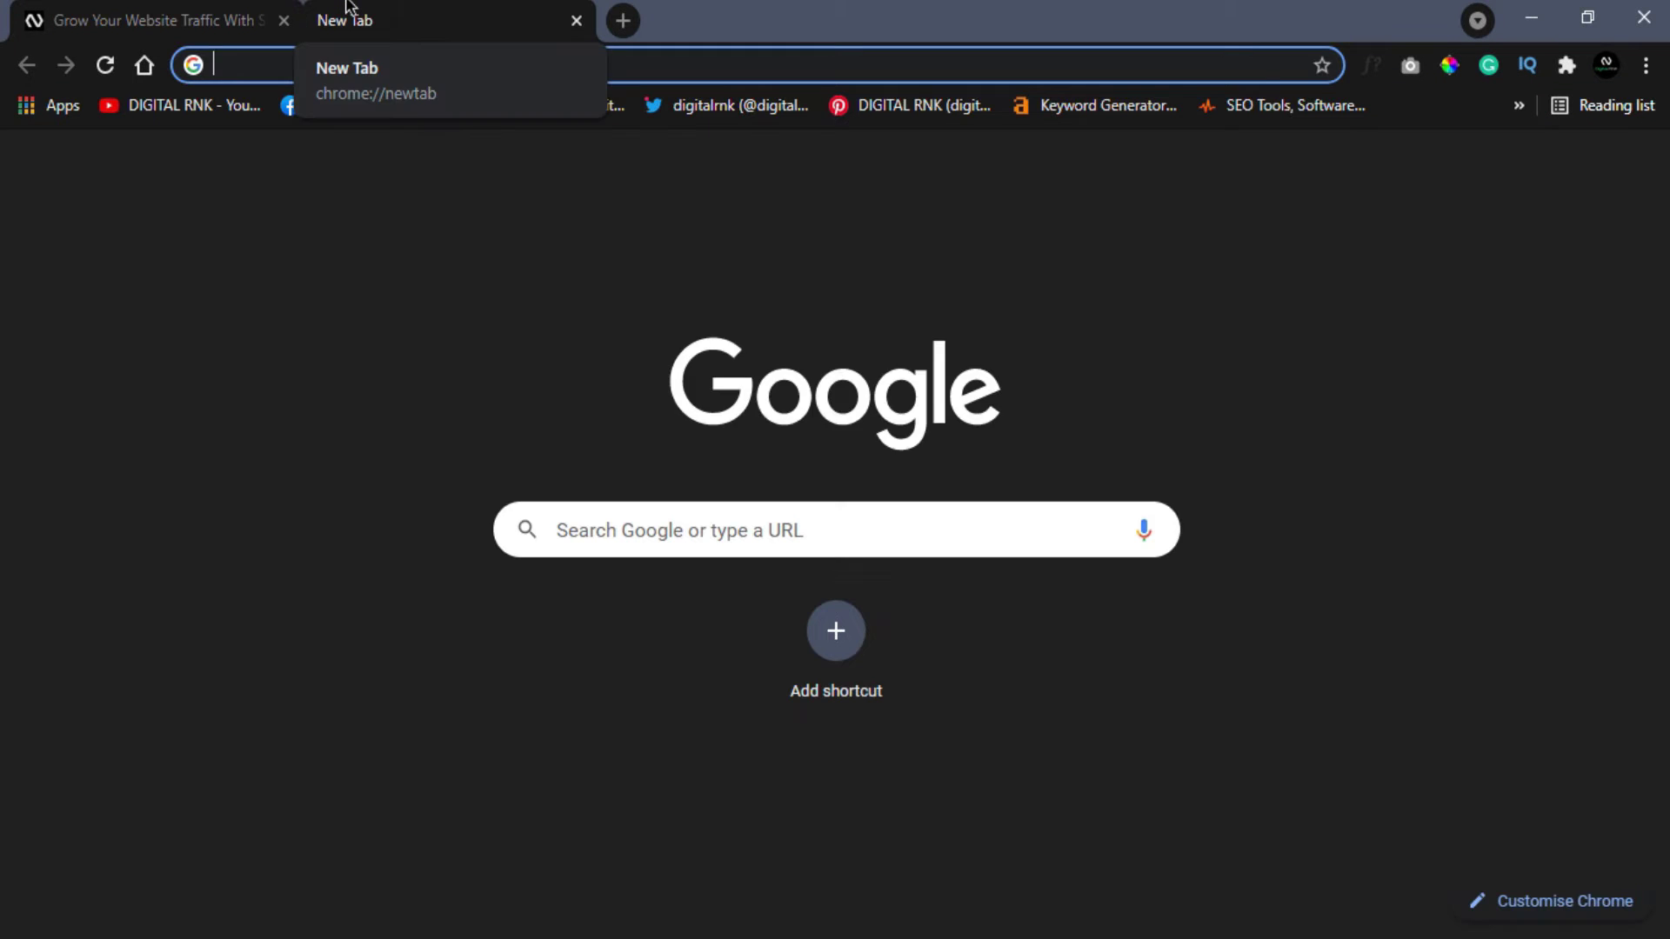
type("fa")
key("Return")
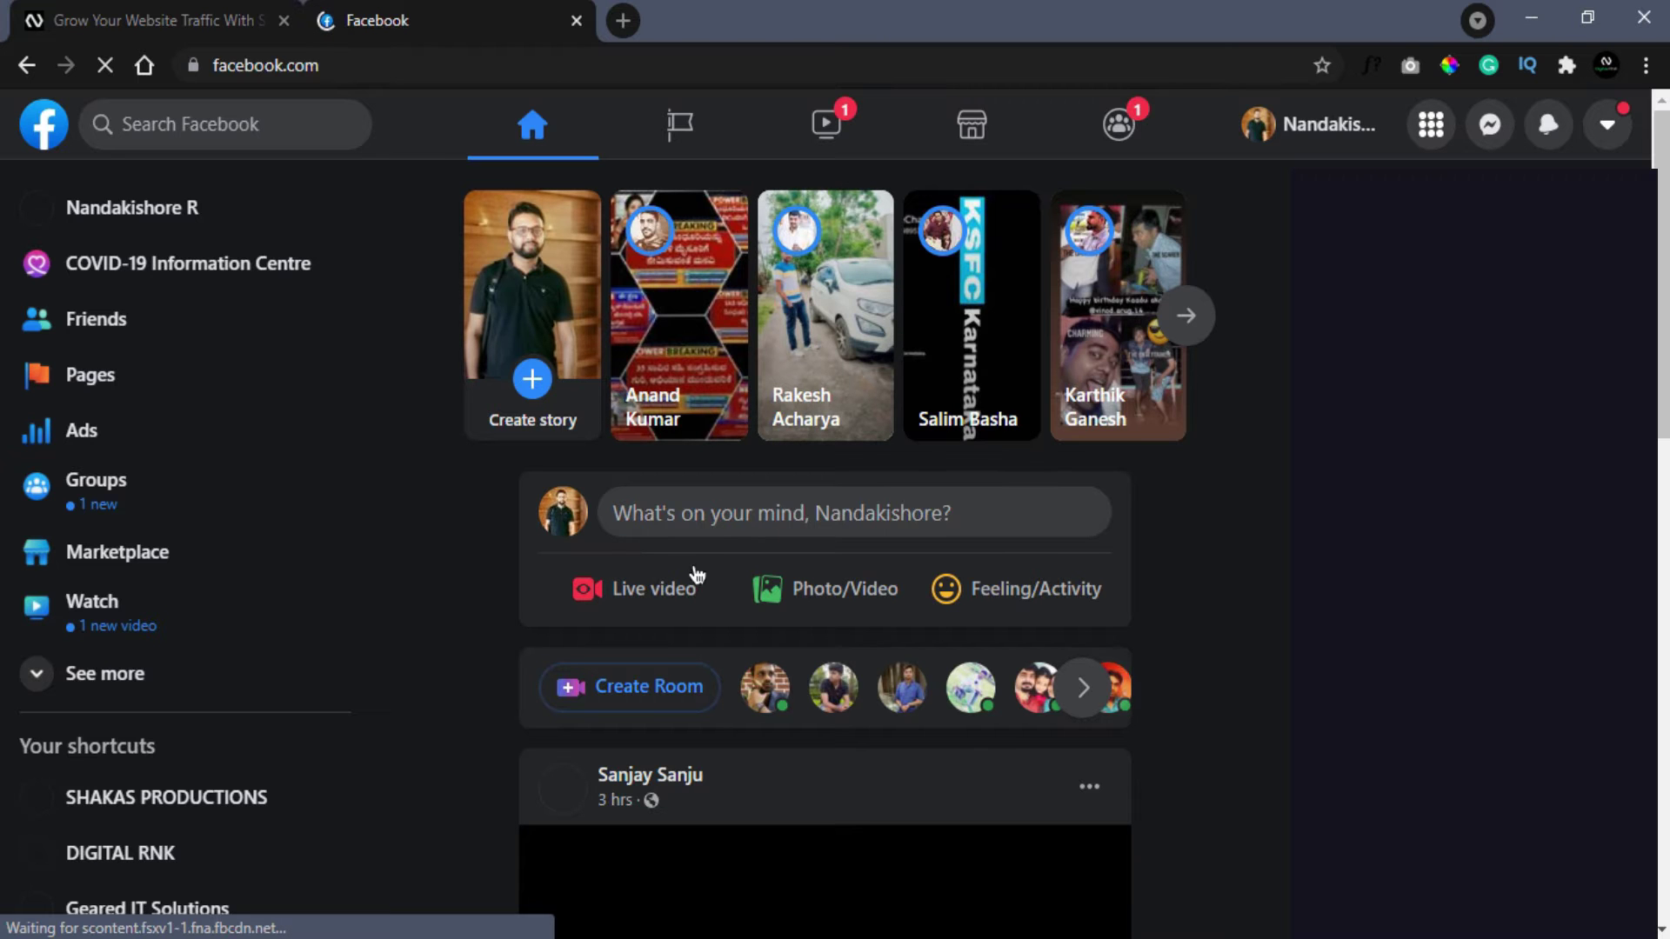
left_click(137, 382)
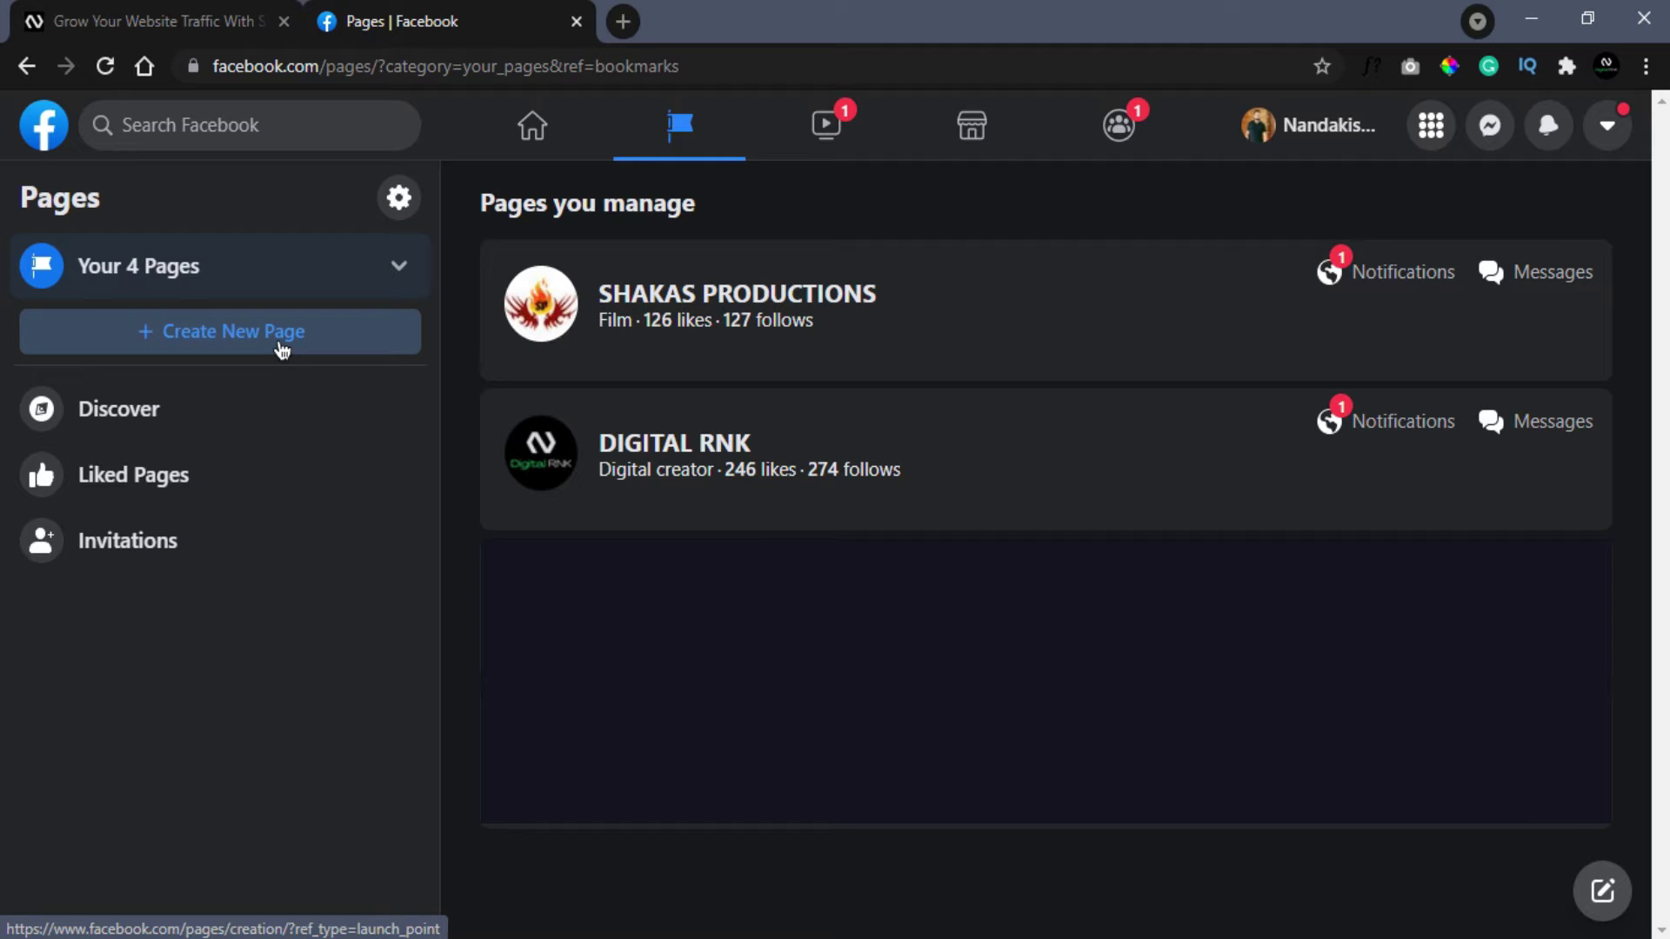
left_click(693, 445)
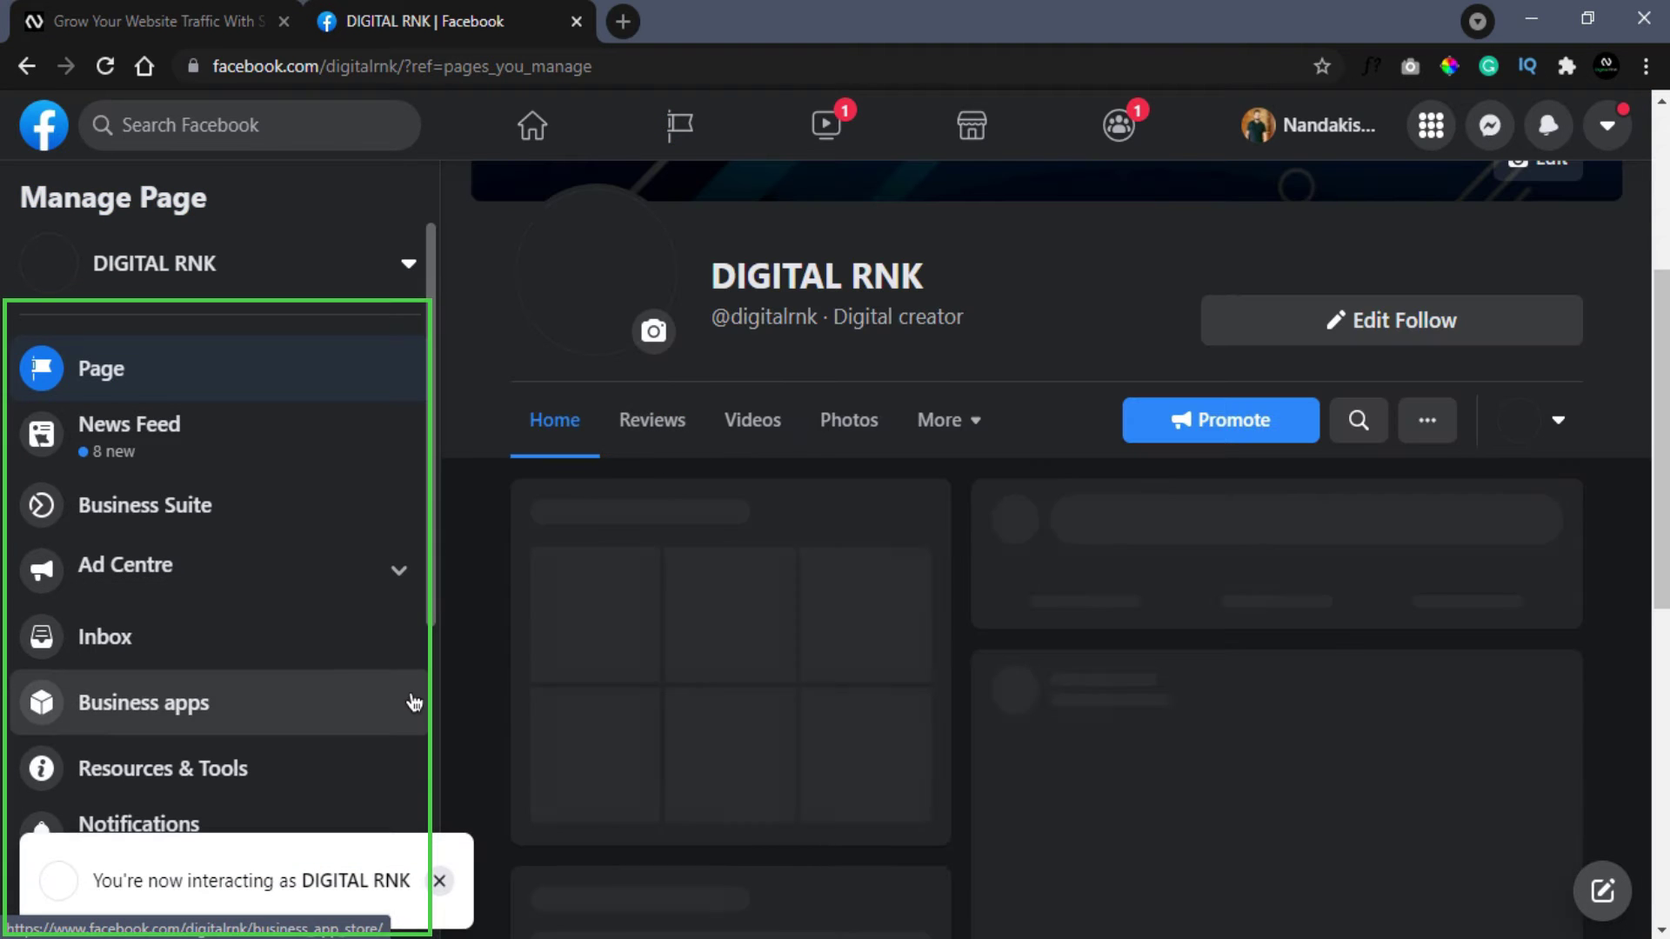
Step: Open the page's Messaging settings and start the setup for adding Messenger to the website
scroll(243, 513, "down", 4)
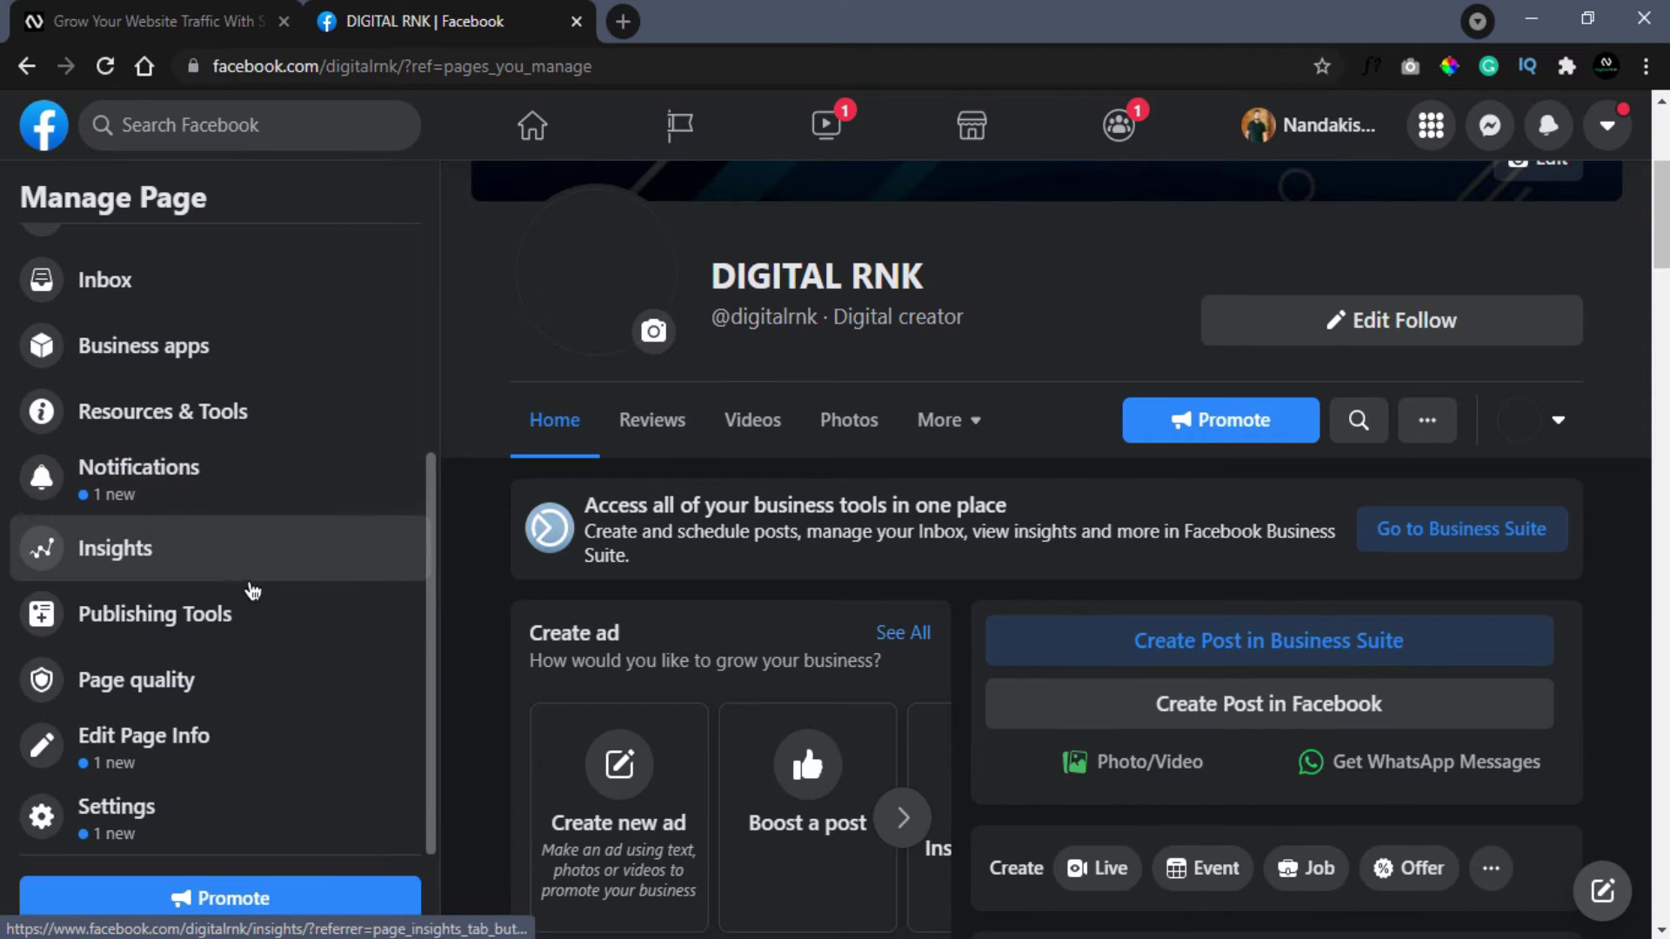
left_click(193, 820)
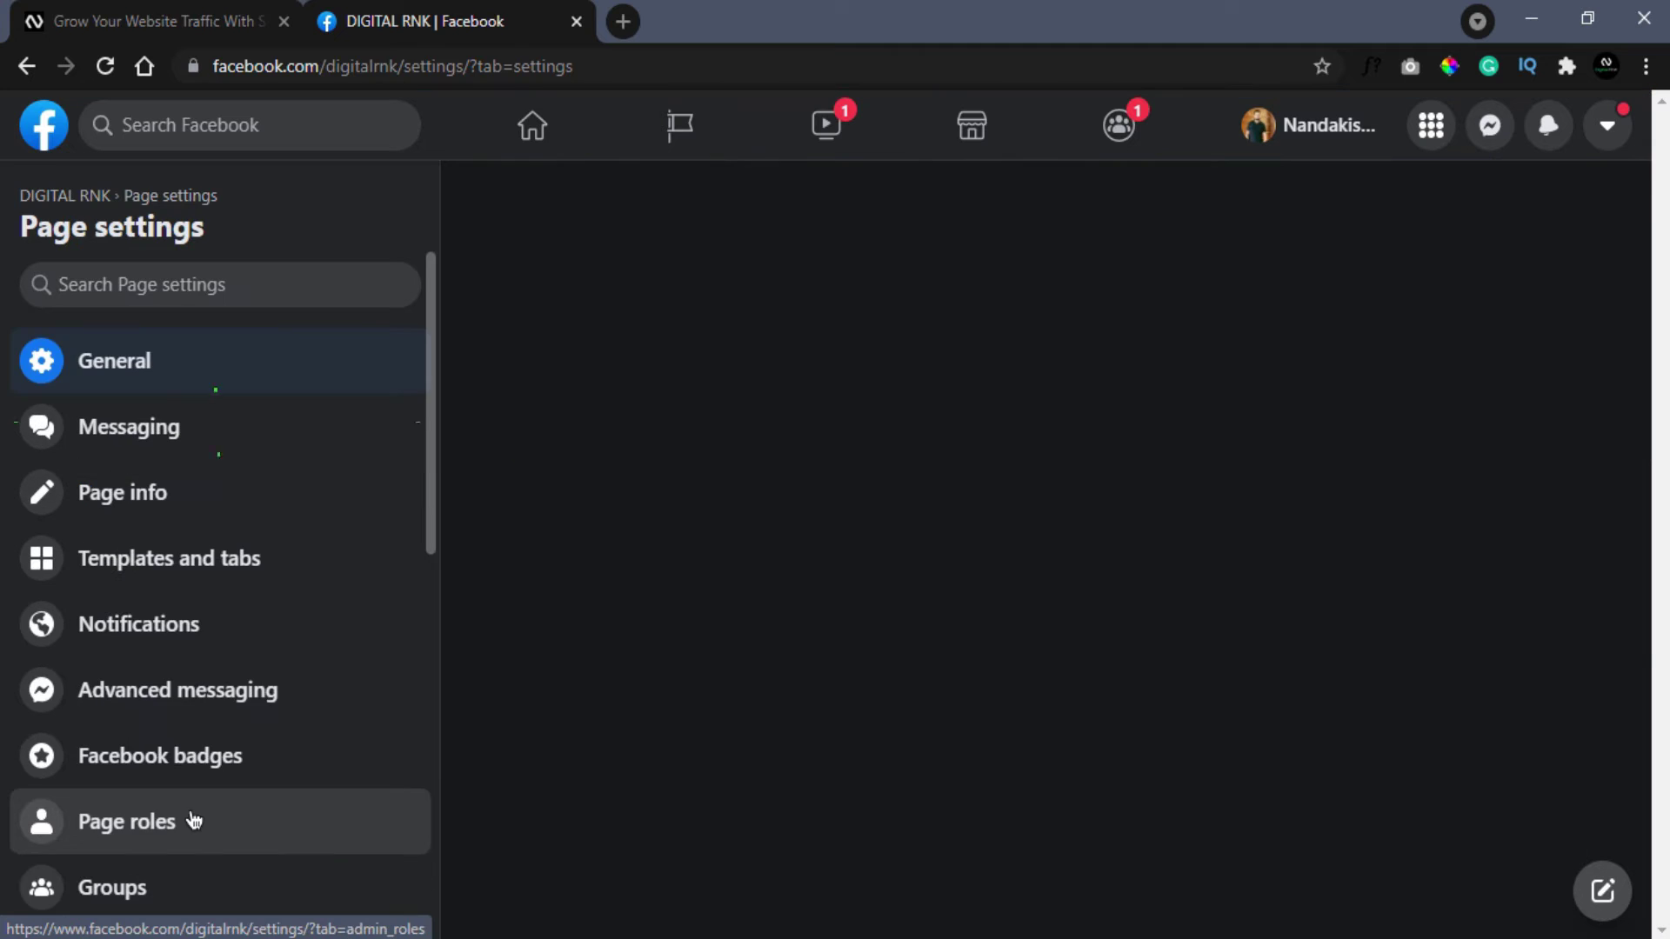
left_click(193, 433)
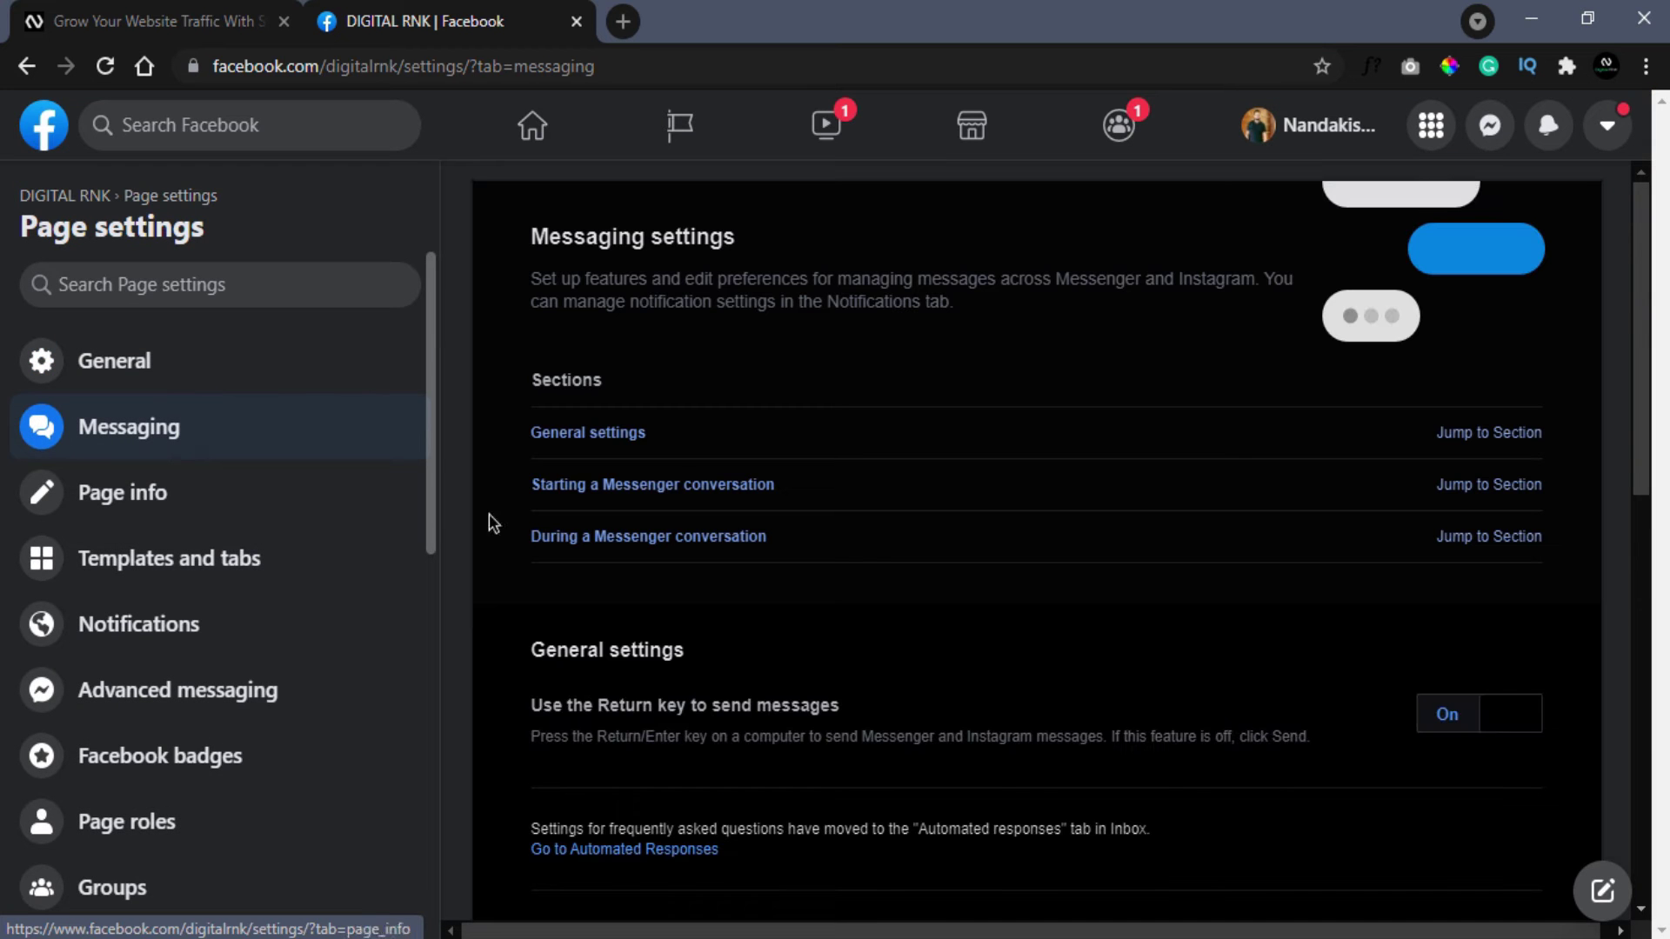
scroll(967, 643, "down", 10)
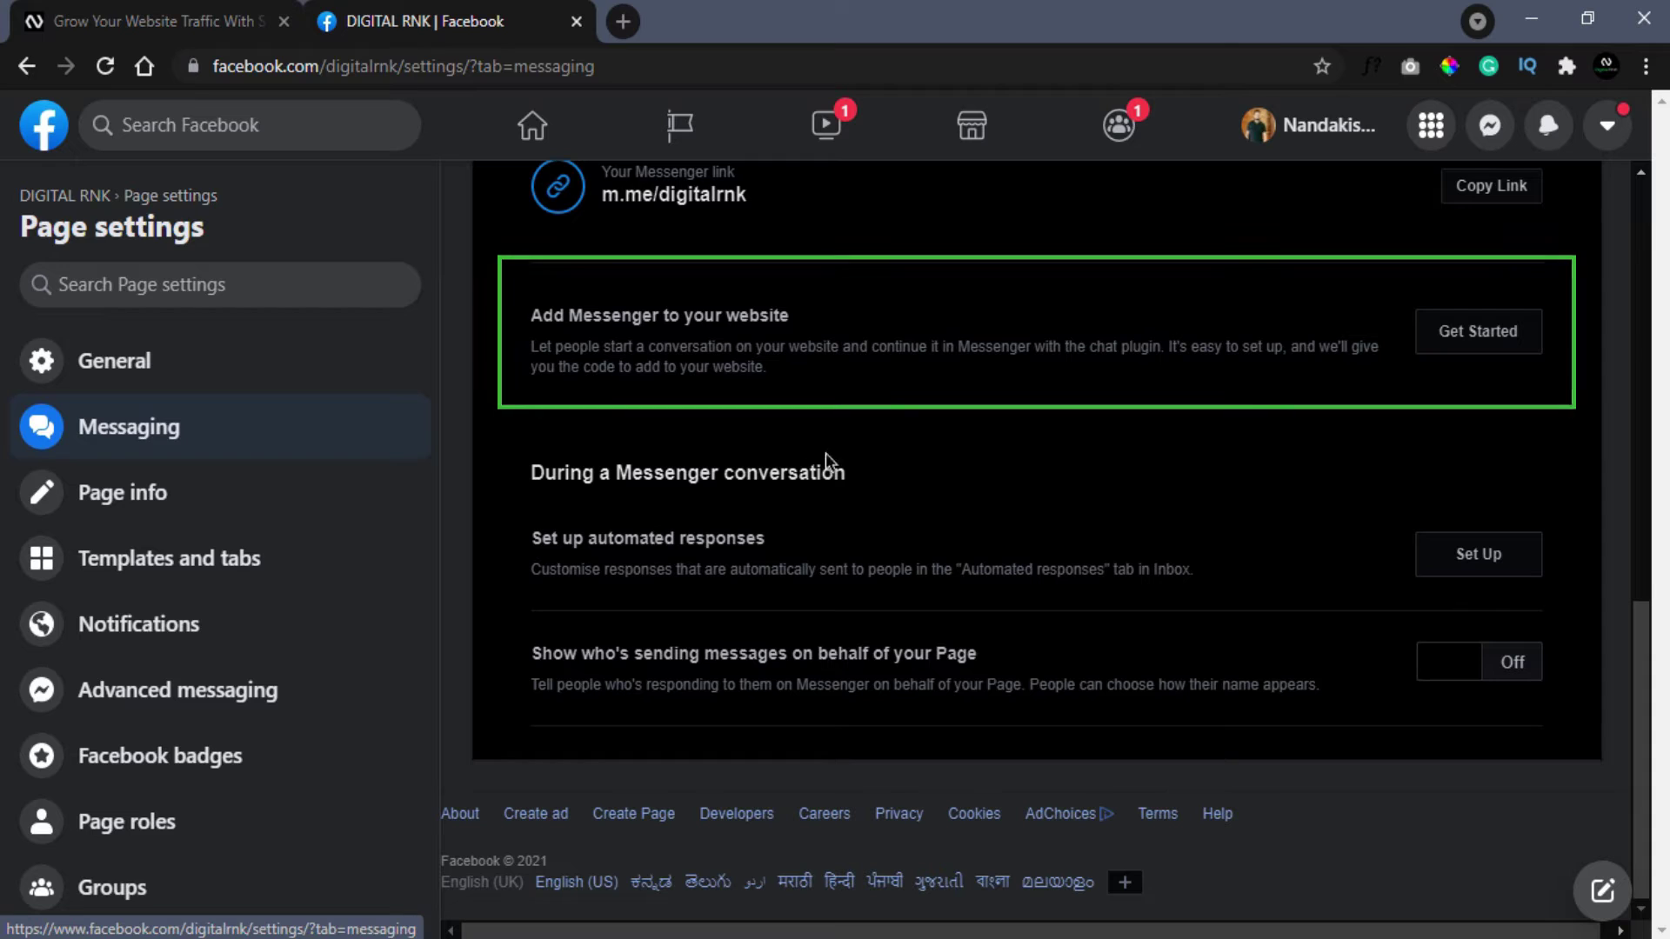
left_click(1446, 352)
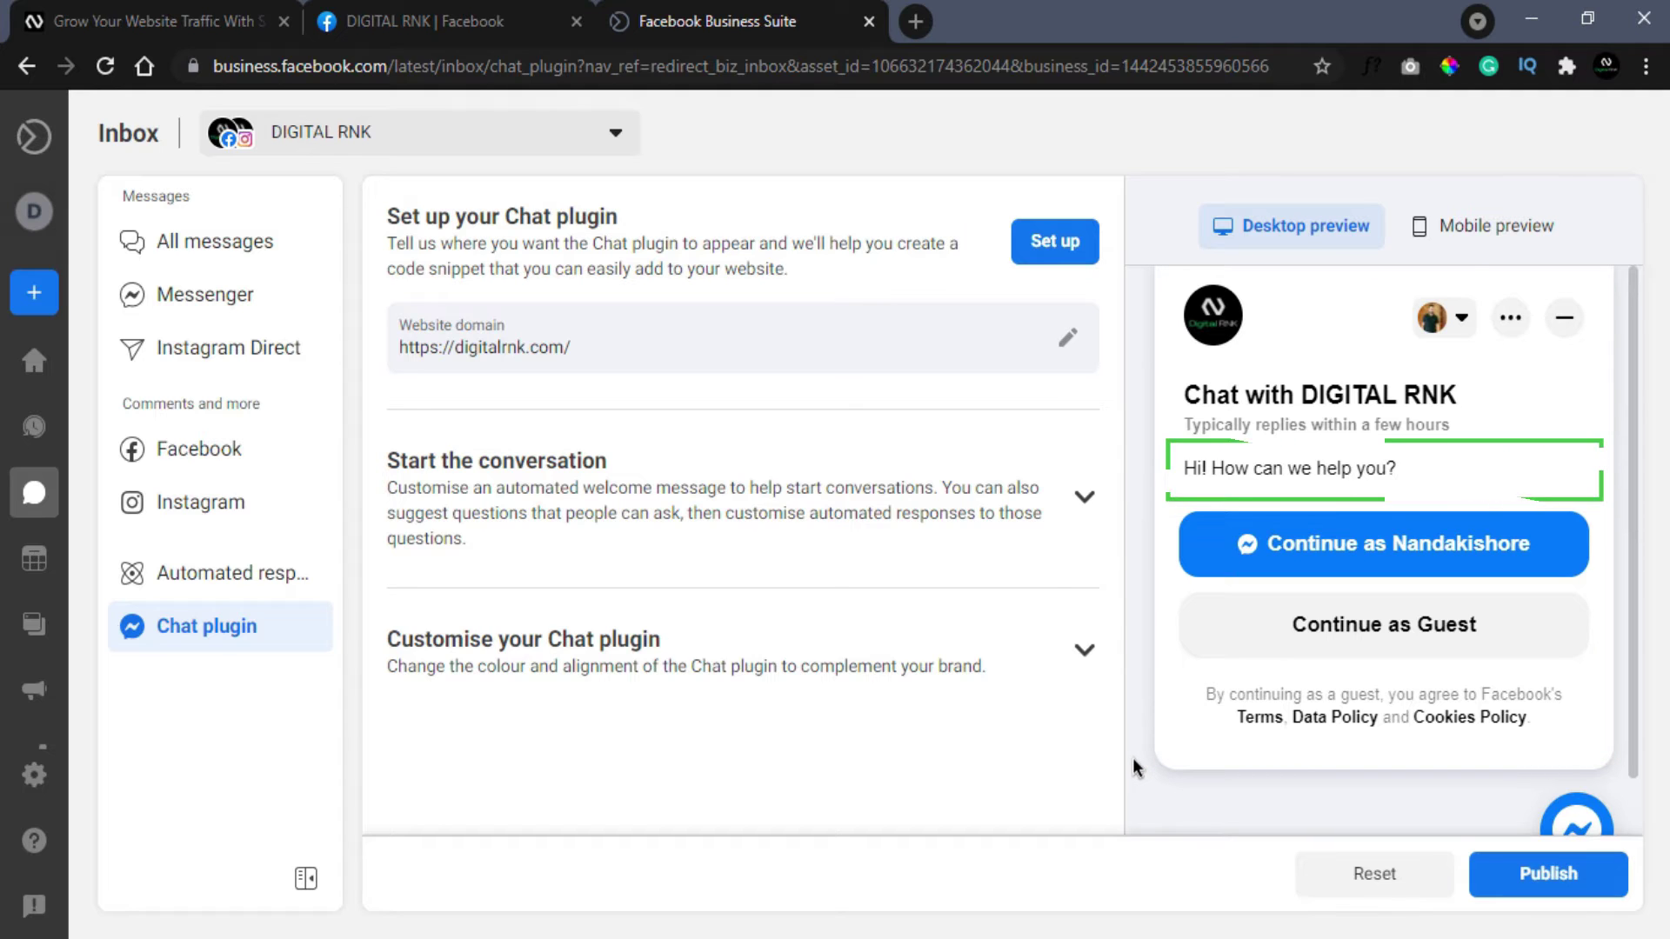
Step: Change the Chat plugin's greeting text to "Welcome to DIGITAL RNK" in its customisation settings
scroll(1133, 758, "down", 1)
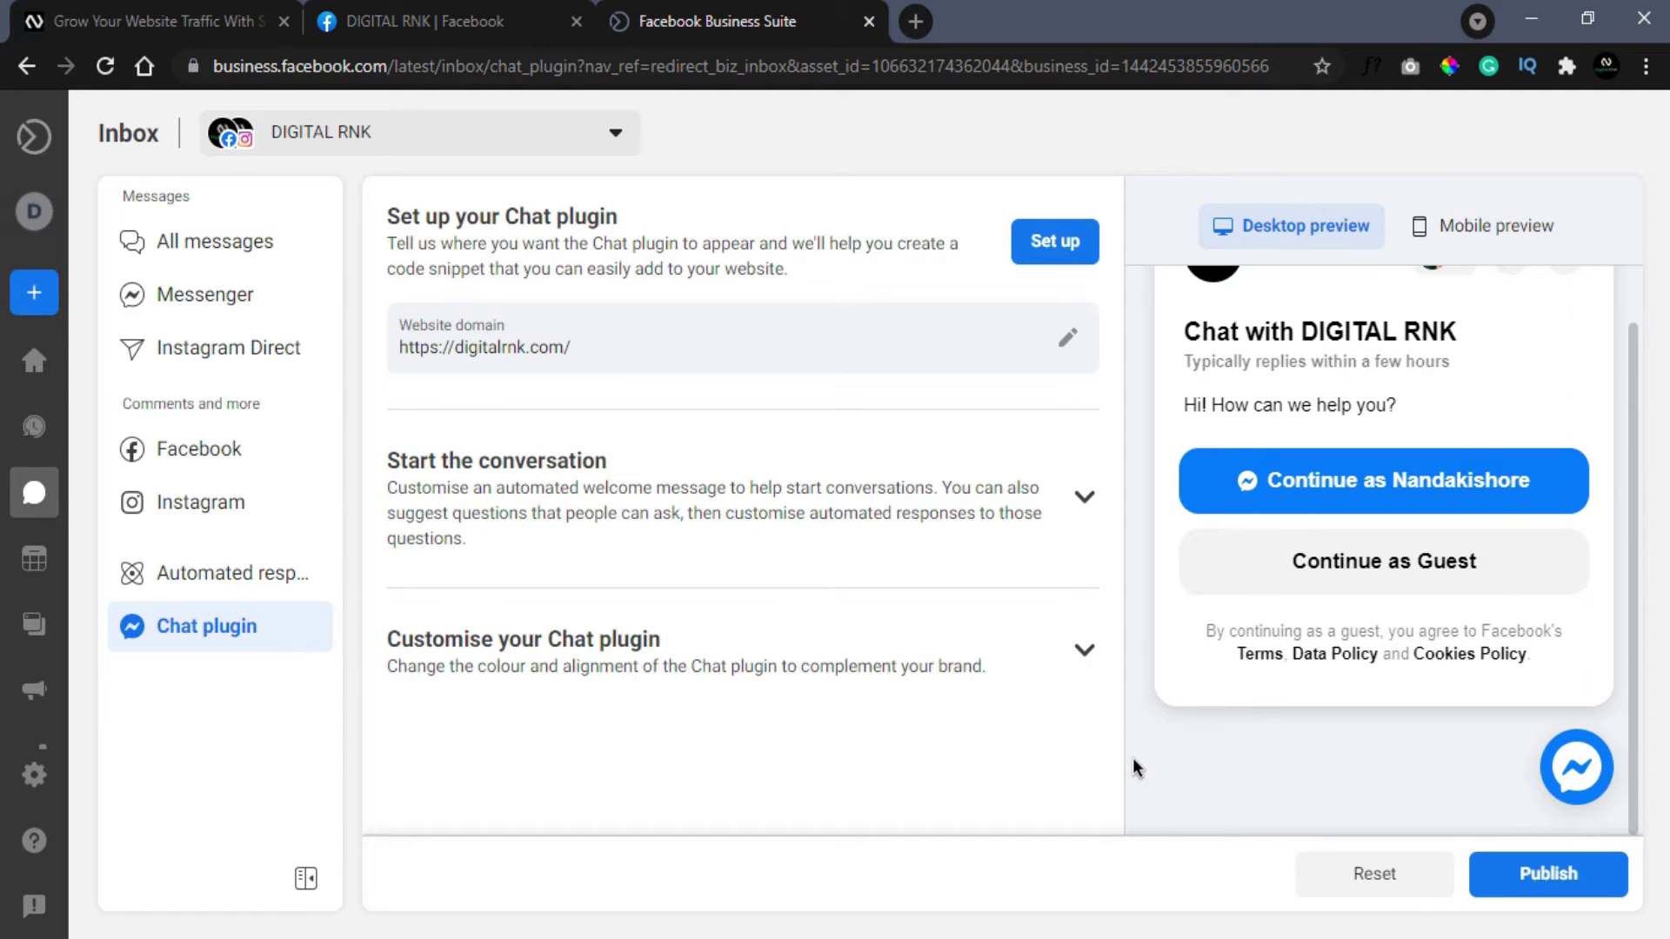
scroll(1133, 758, "up", 1)
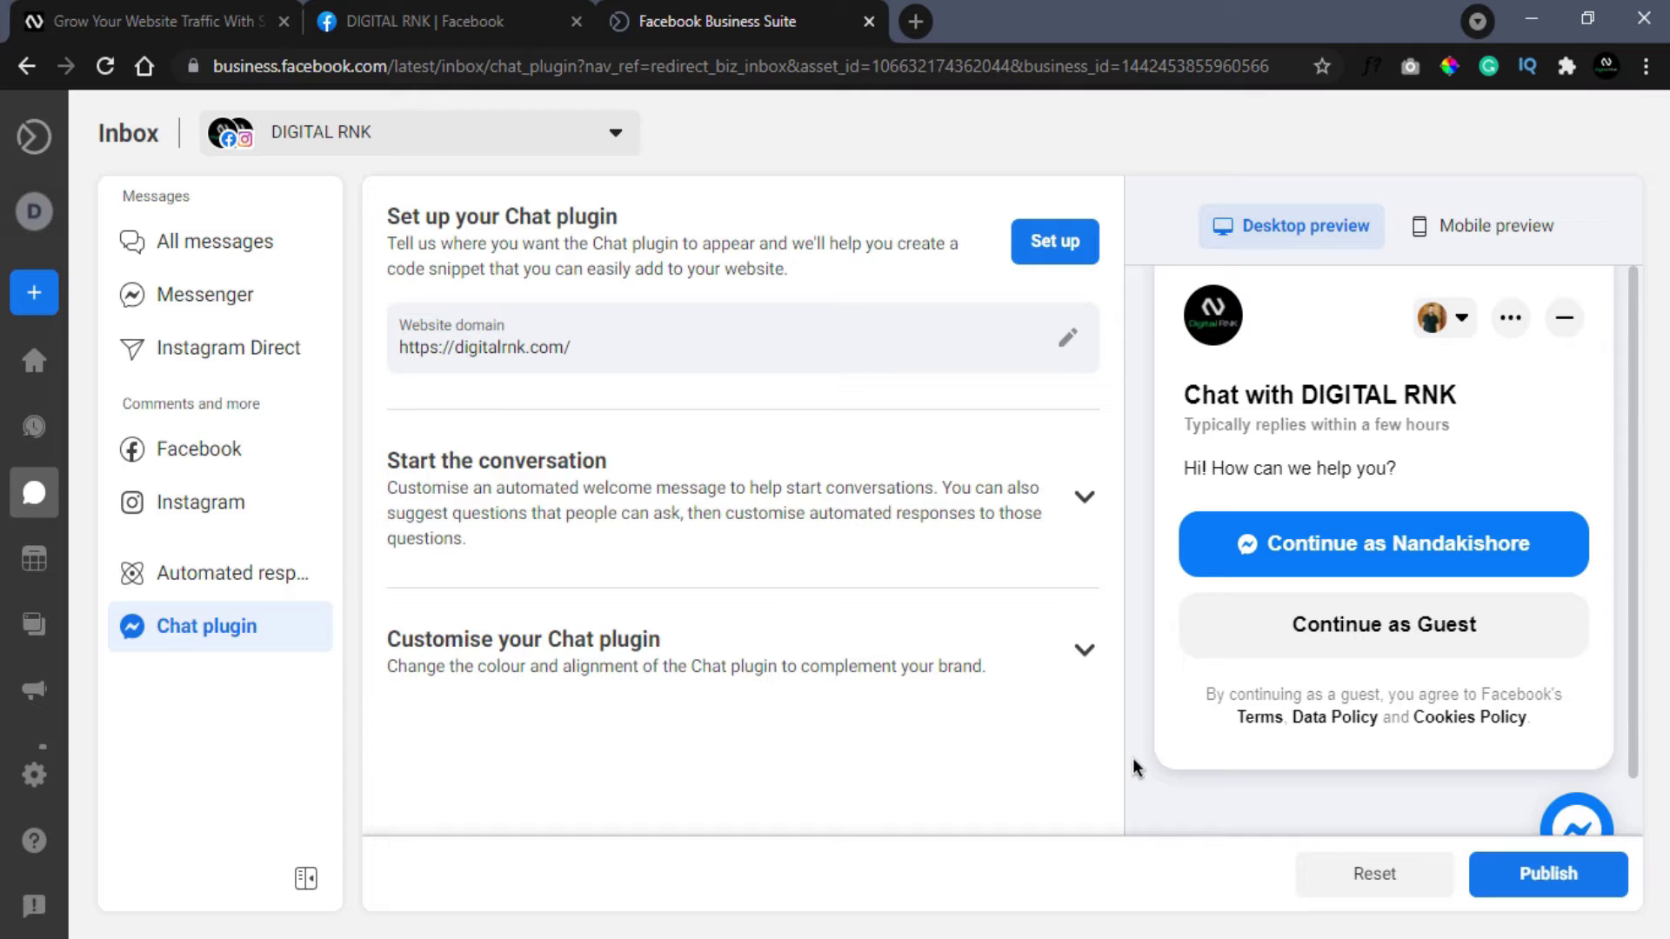
left_click(1084, 663)
scroll(1084, 663, "down", 3)
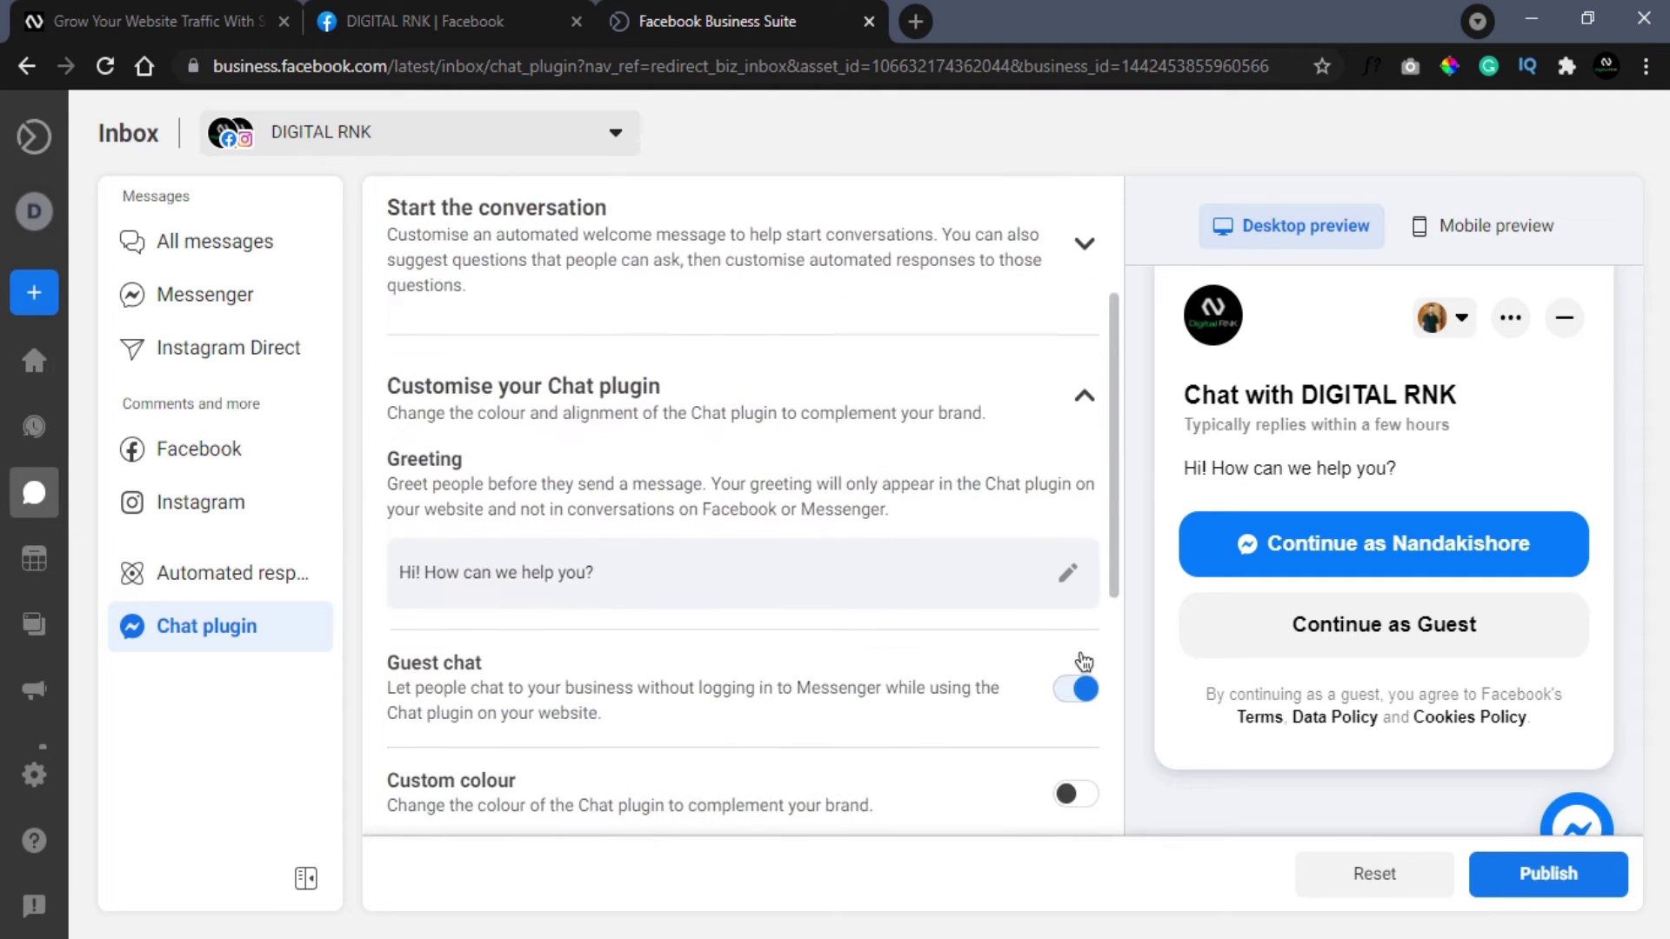
left_click(1070, 579)
type("We")
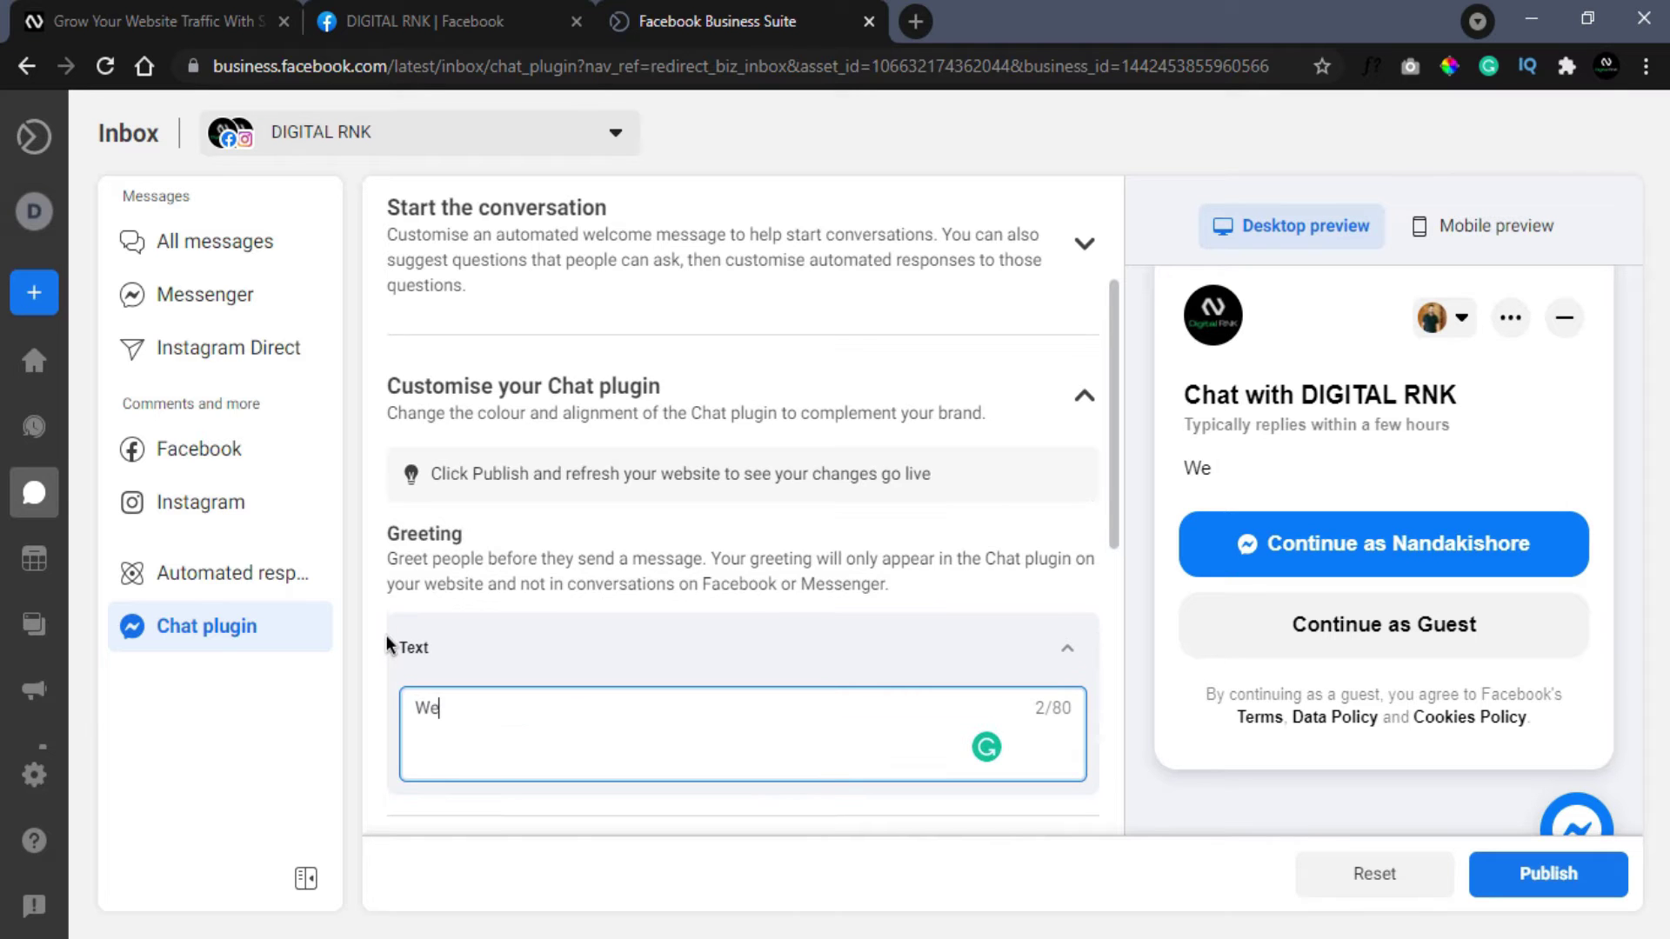
type("lcome to DIGITAL")
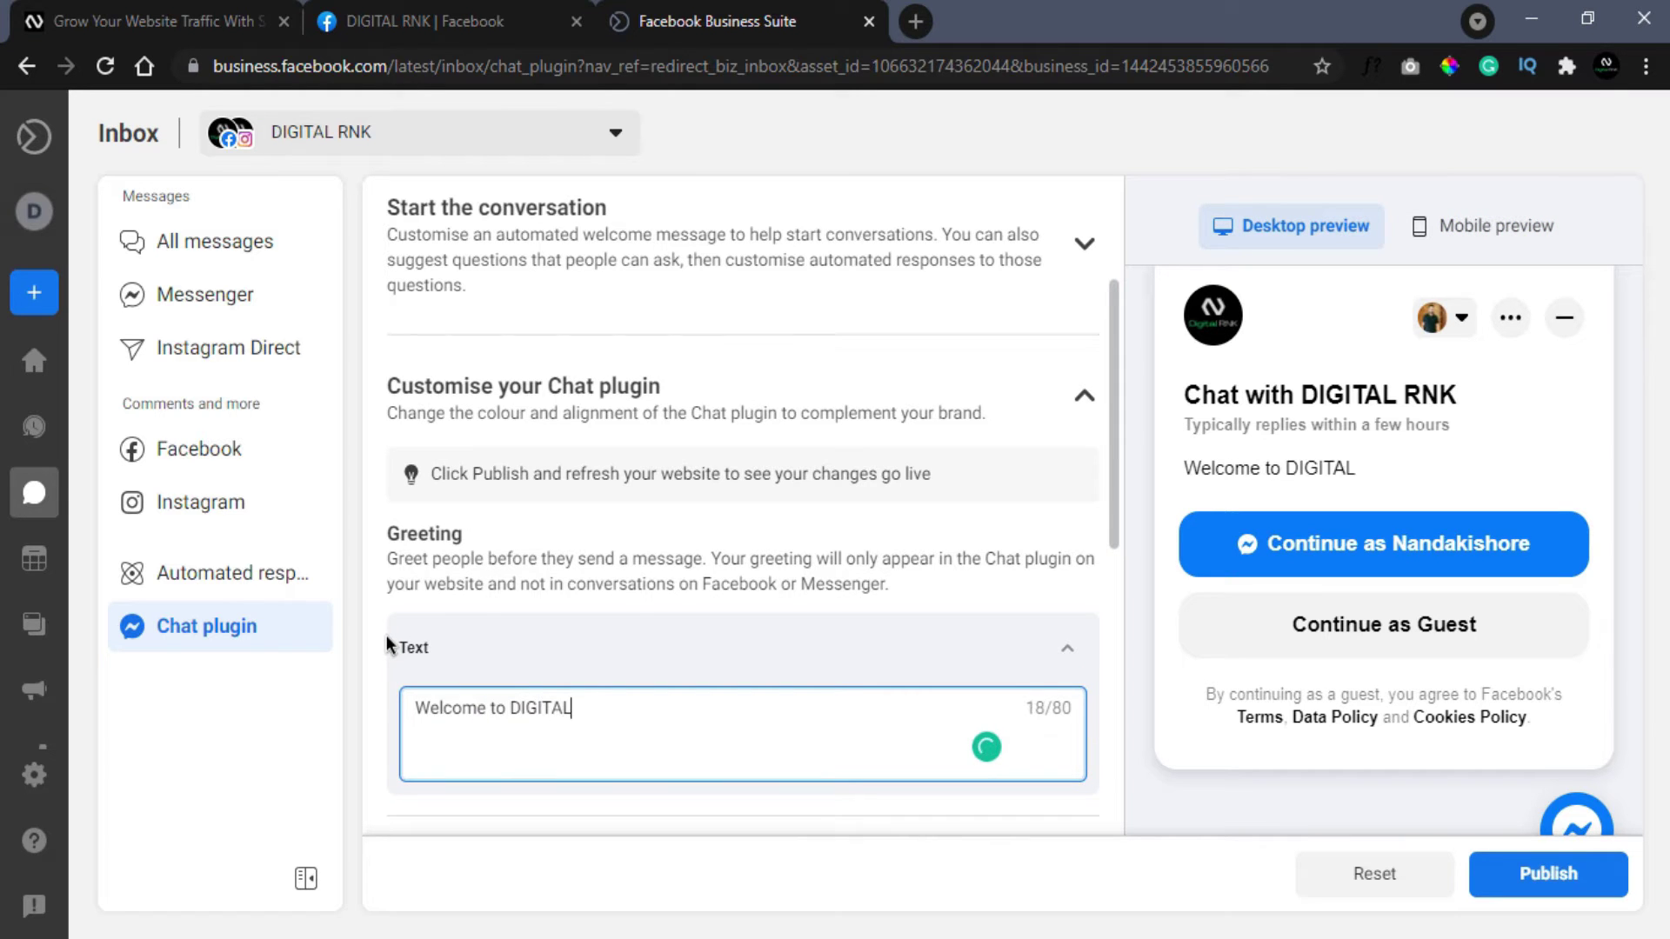
type(" RNK")
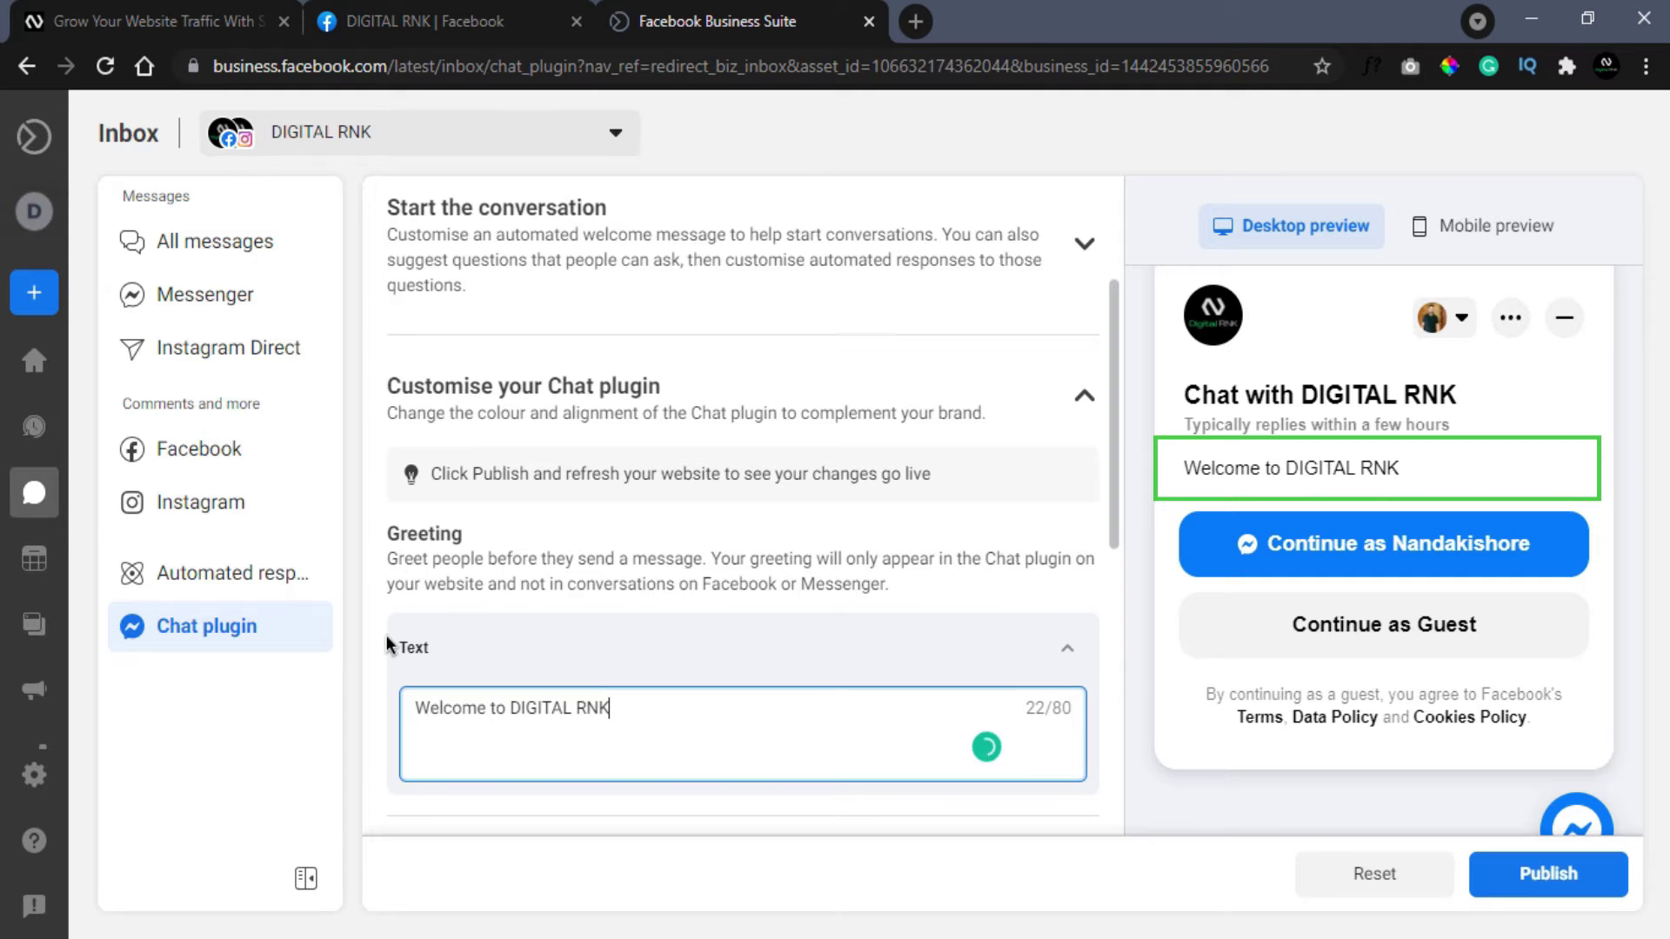
left_click(1087, 607)
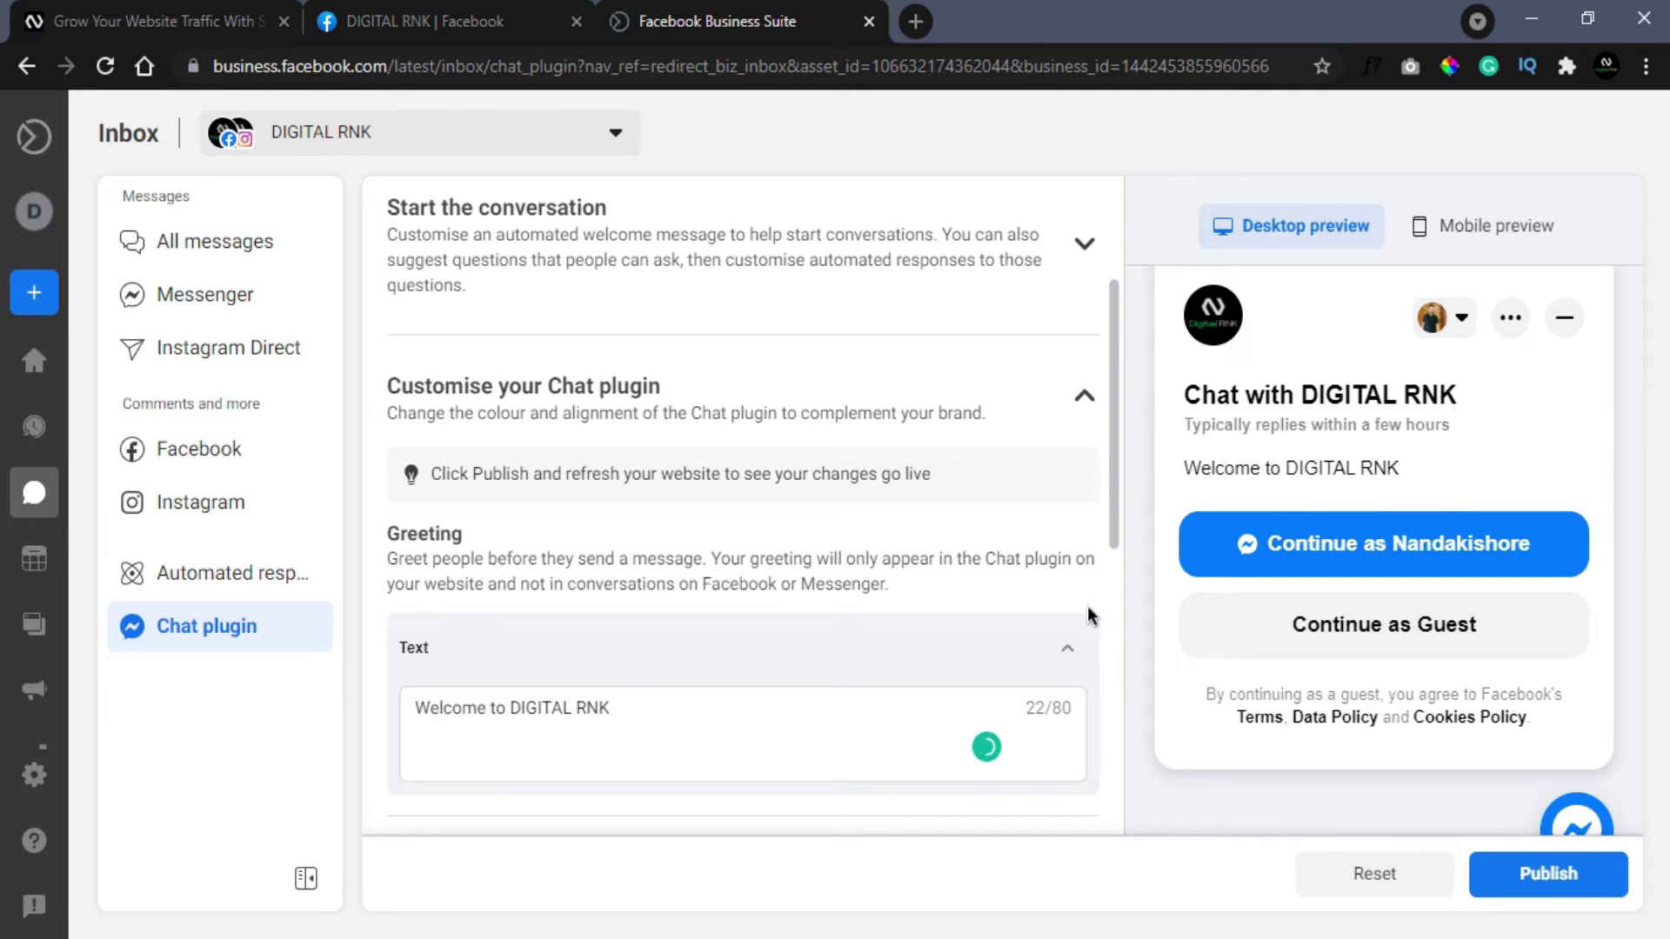
scroll(1100, 618, "down", 5)
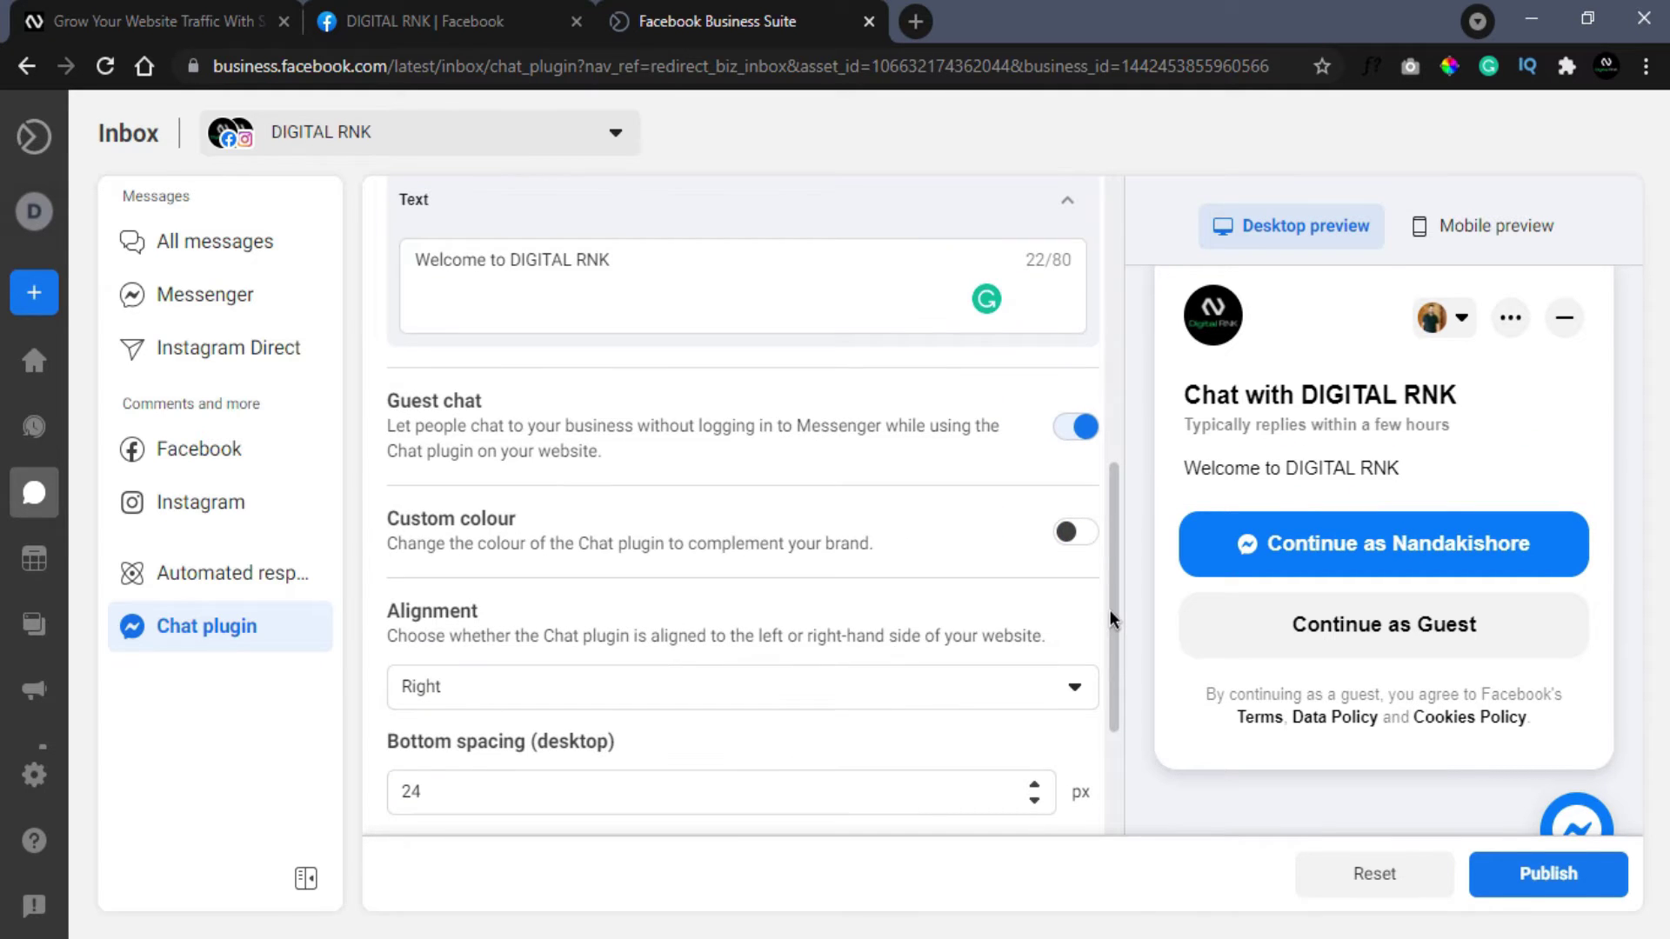
Step: Enable the Chat plugin's custom colour and copy the green hex code of the website's Contact Us button with the ColorPick Eyedropper
left_click(1076, 535)
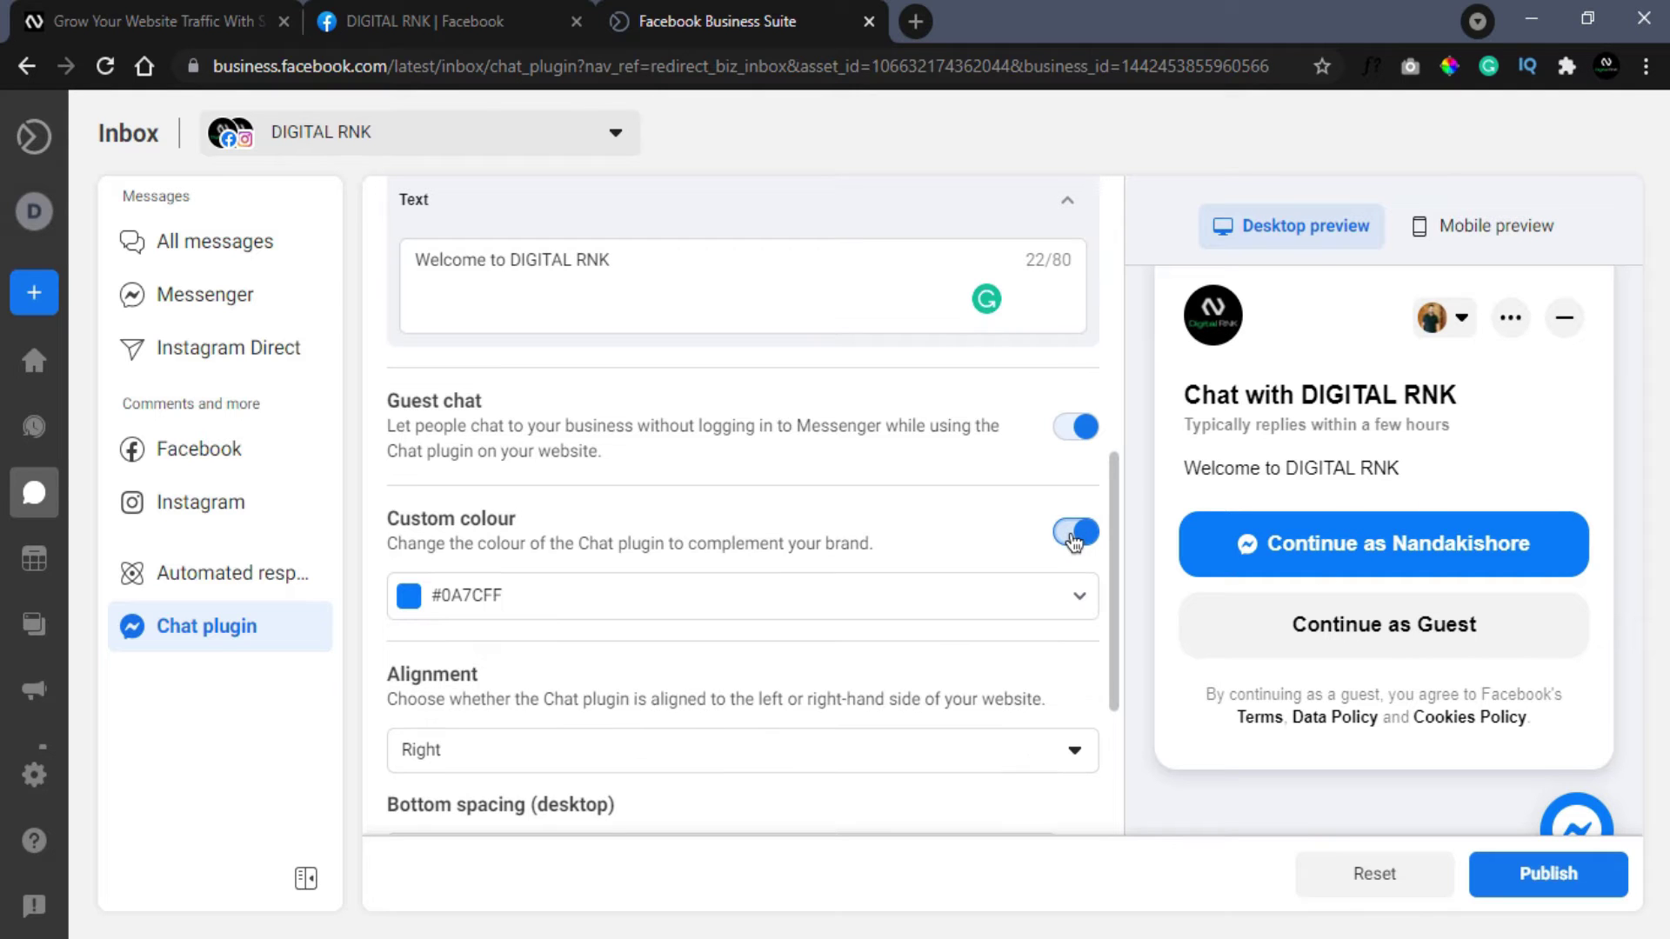
left_click(1080, 595)
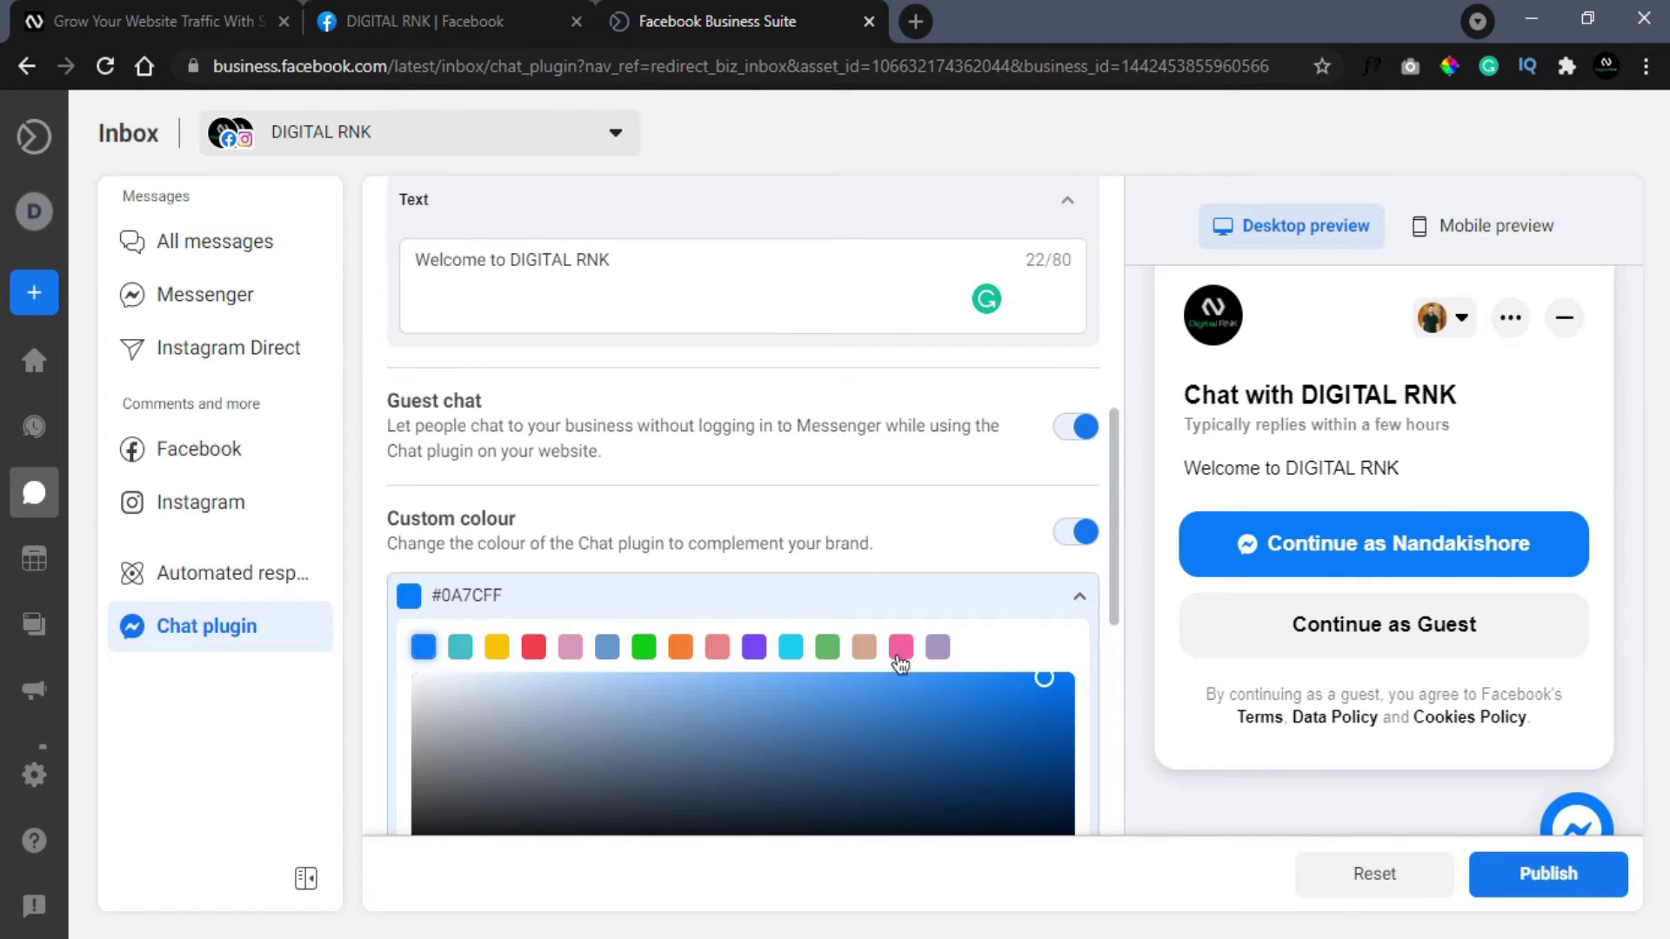
left_click(196, 10)
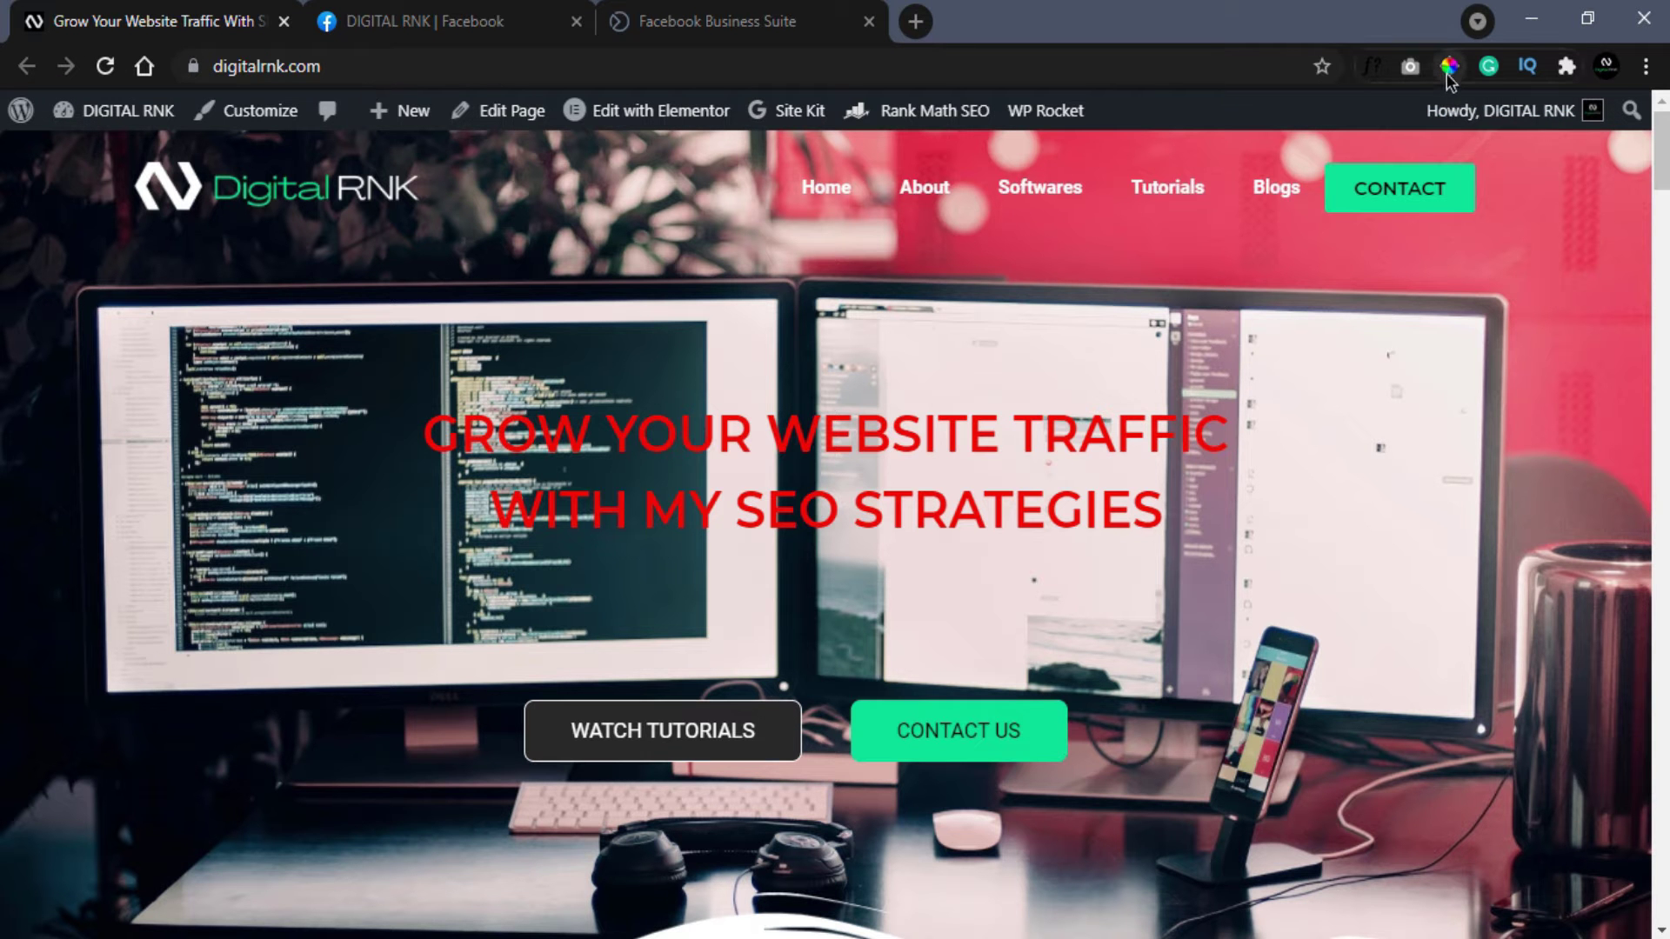
left_click(1449, 67)
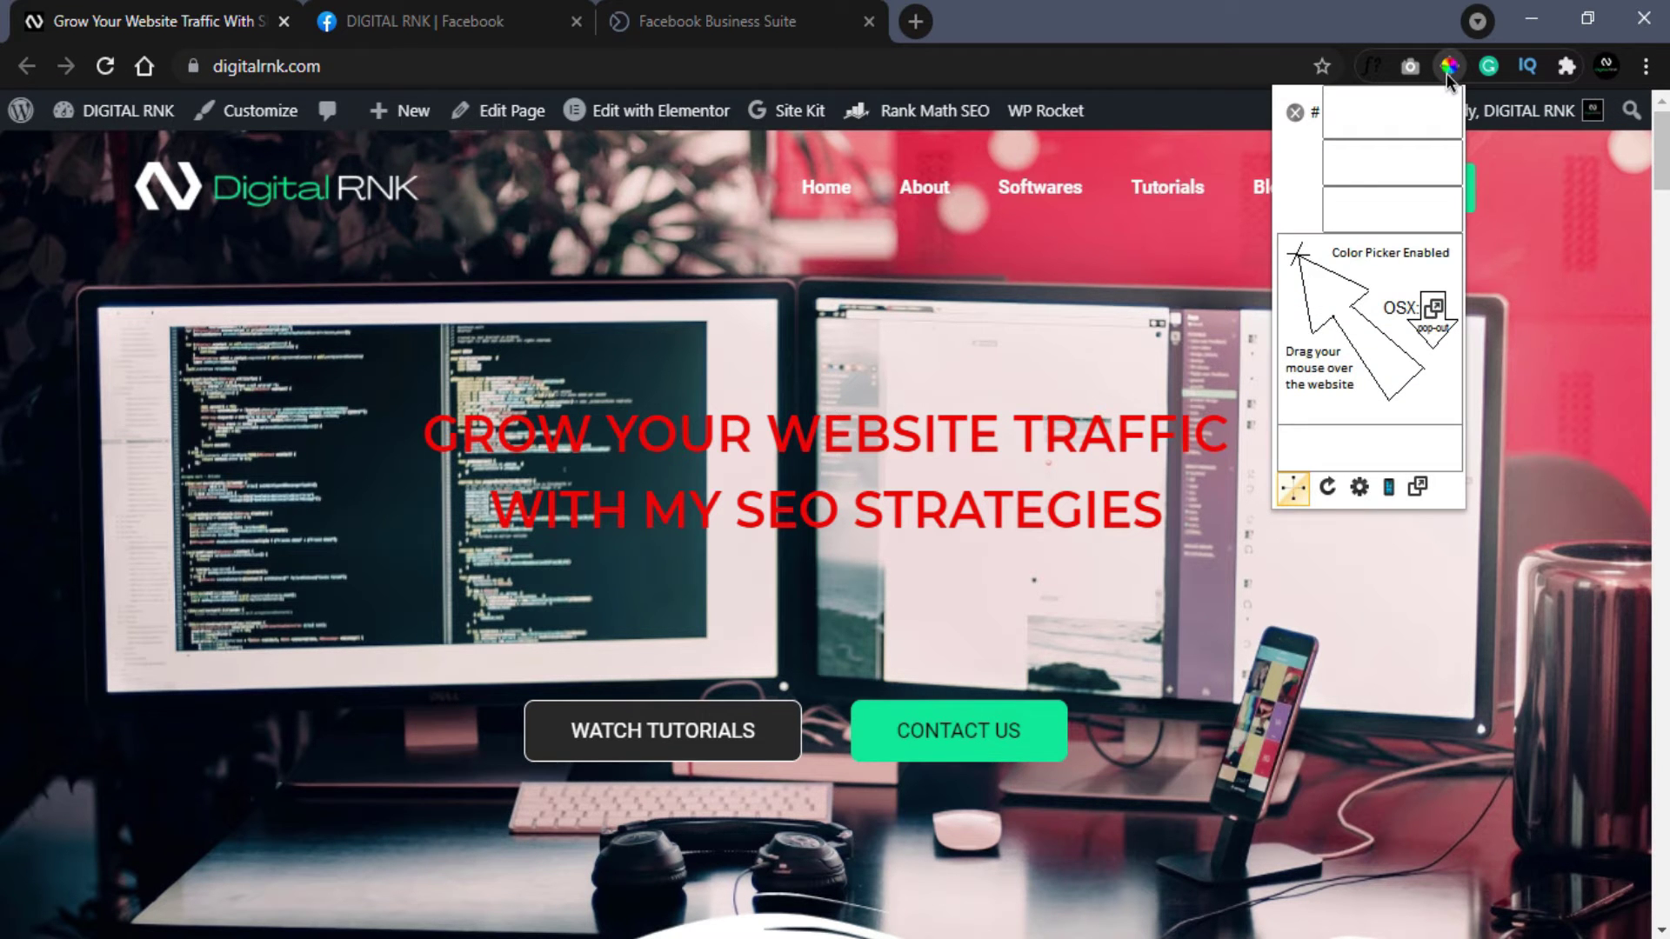
left_click(1054, 723)
right_click(1131, 772)
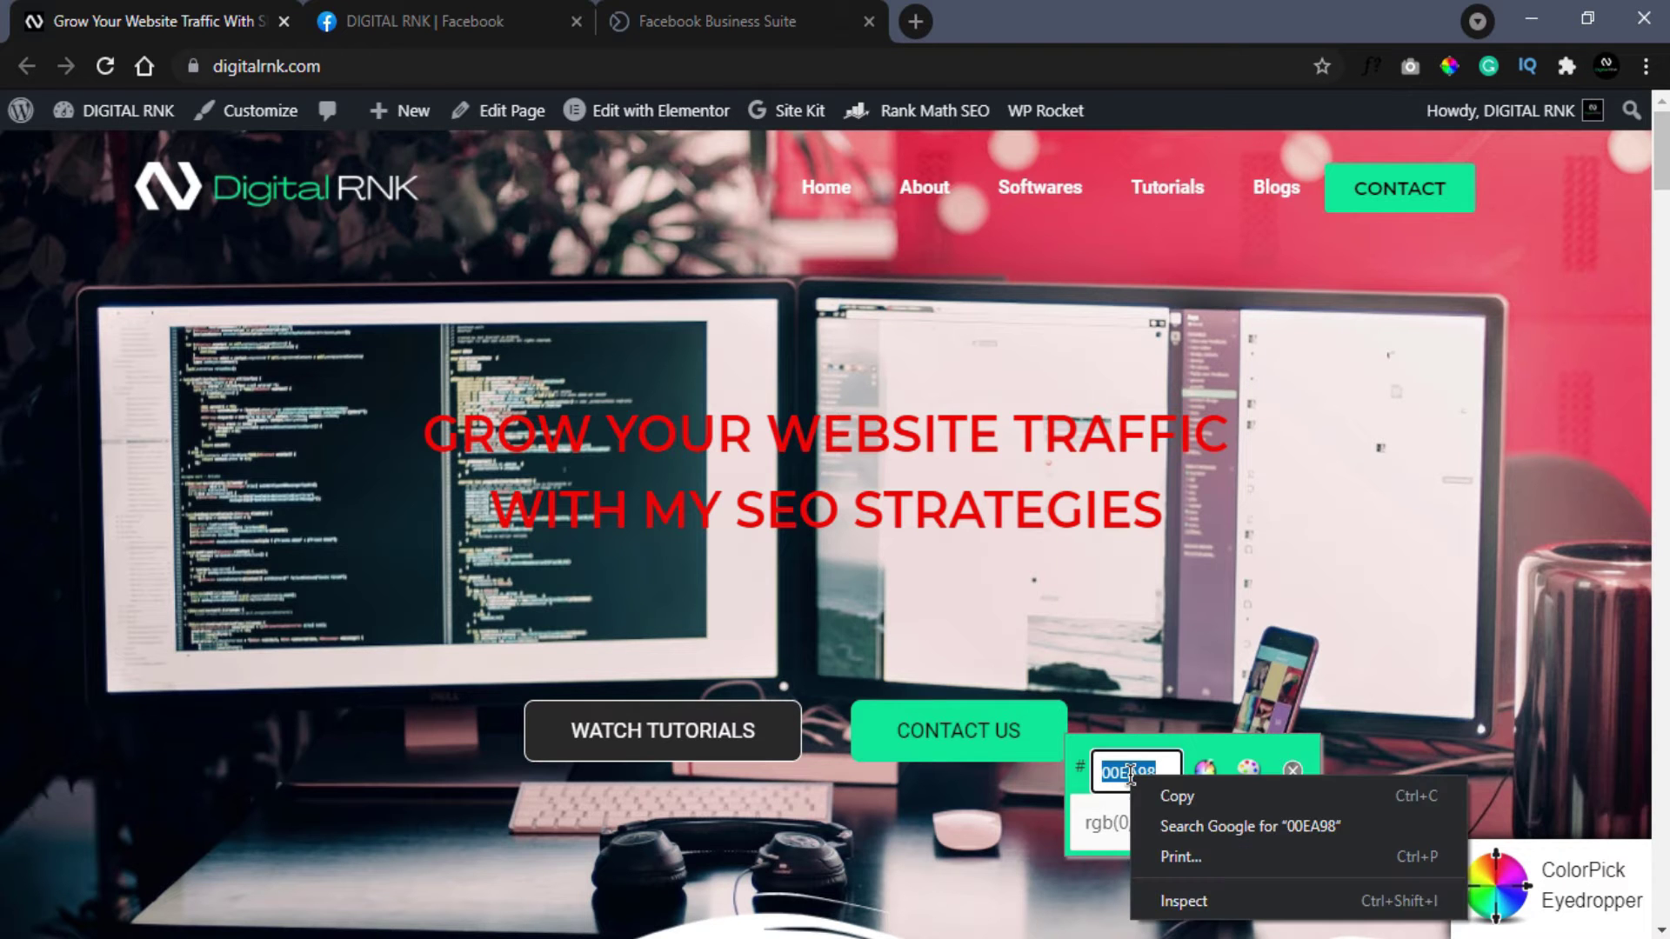
left_click(1150, 792)
left_click(1292, 771)
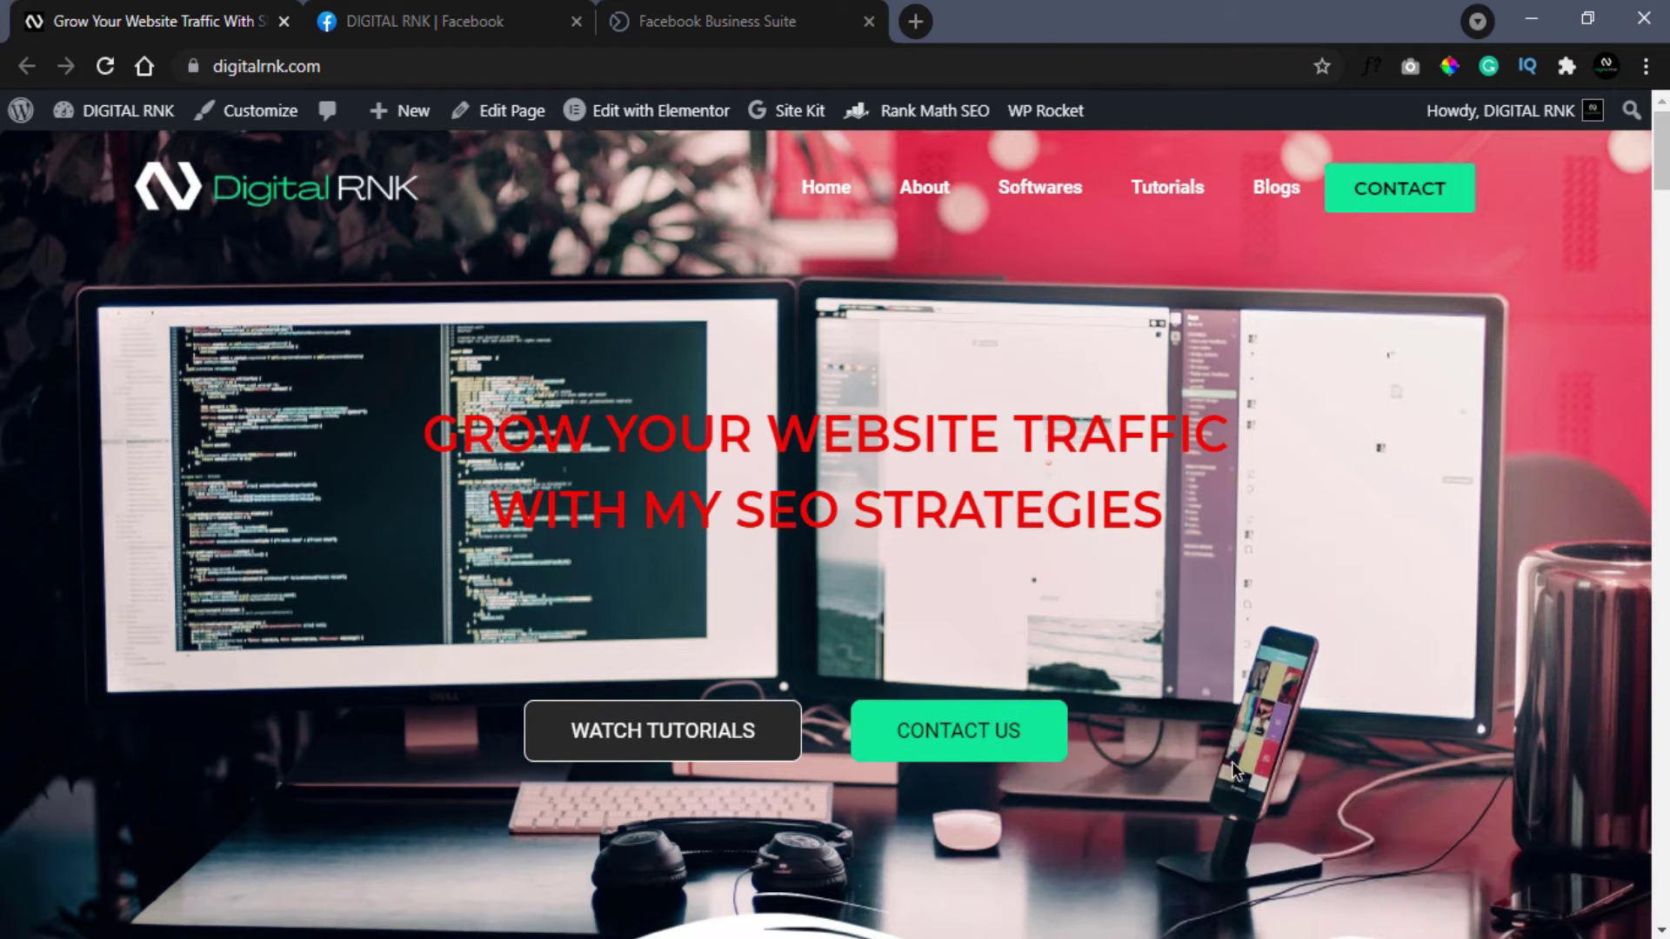
Step: Set the Chat plugin's custom colour to #00EA98 in Facebook Business Suite
left_click(665, 9)
scroll(804, 522, "down", 3)
left_click_drag(507, 633, 441, 622)
key("ctrl+v")
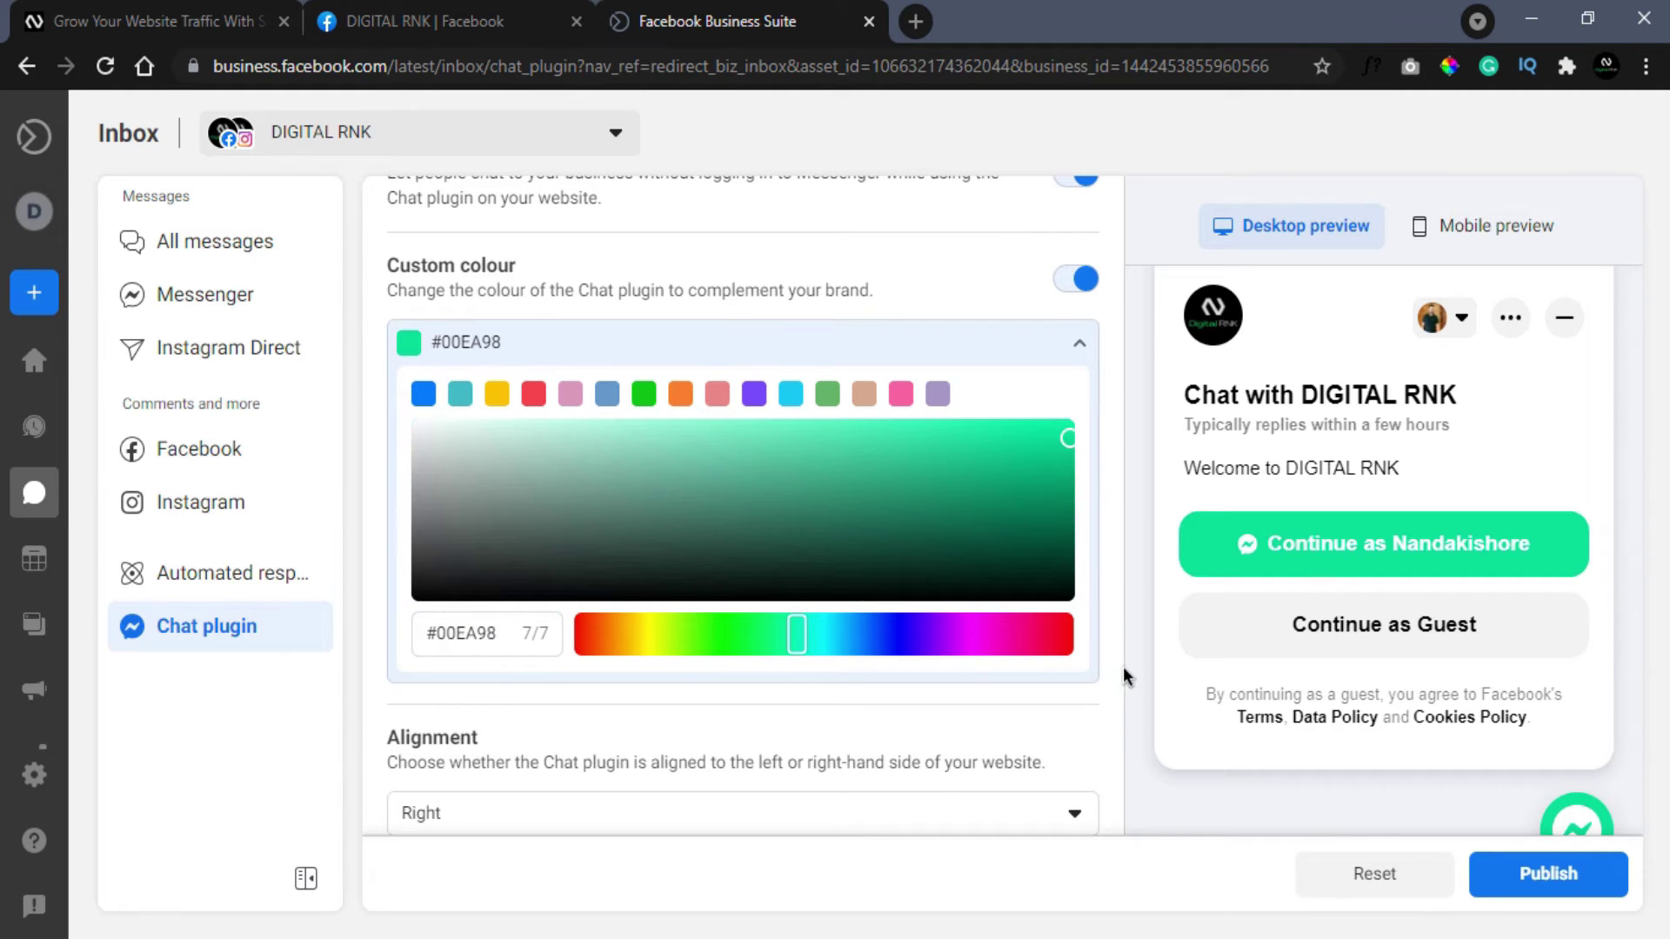
Step: Try the Left alignment for the Chat plugin and set it back to Right
scroll(1118, 652, "down", 3)
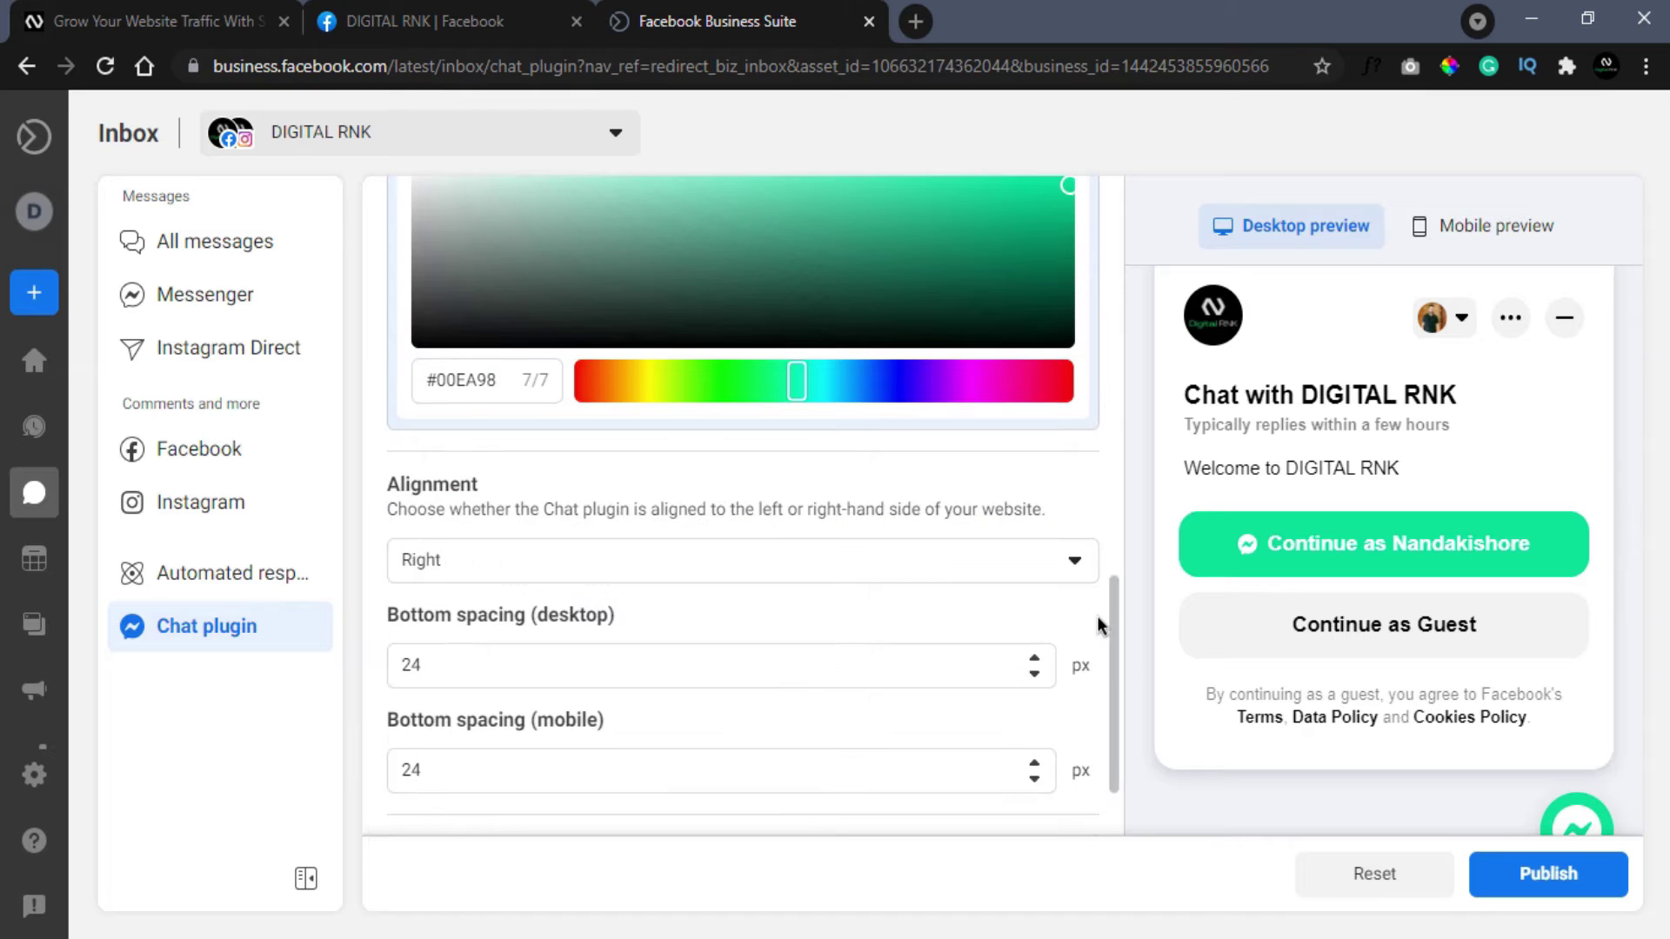
left_click(1075, 565)
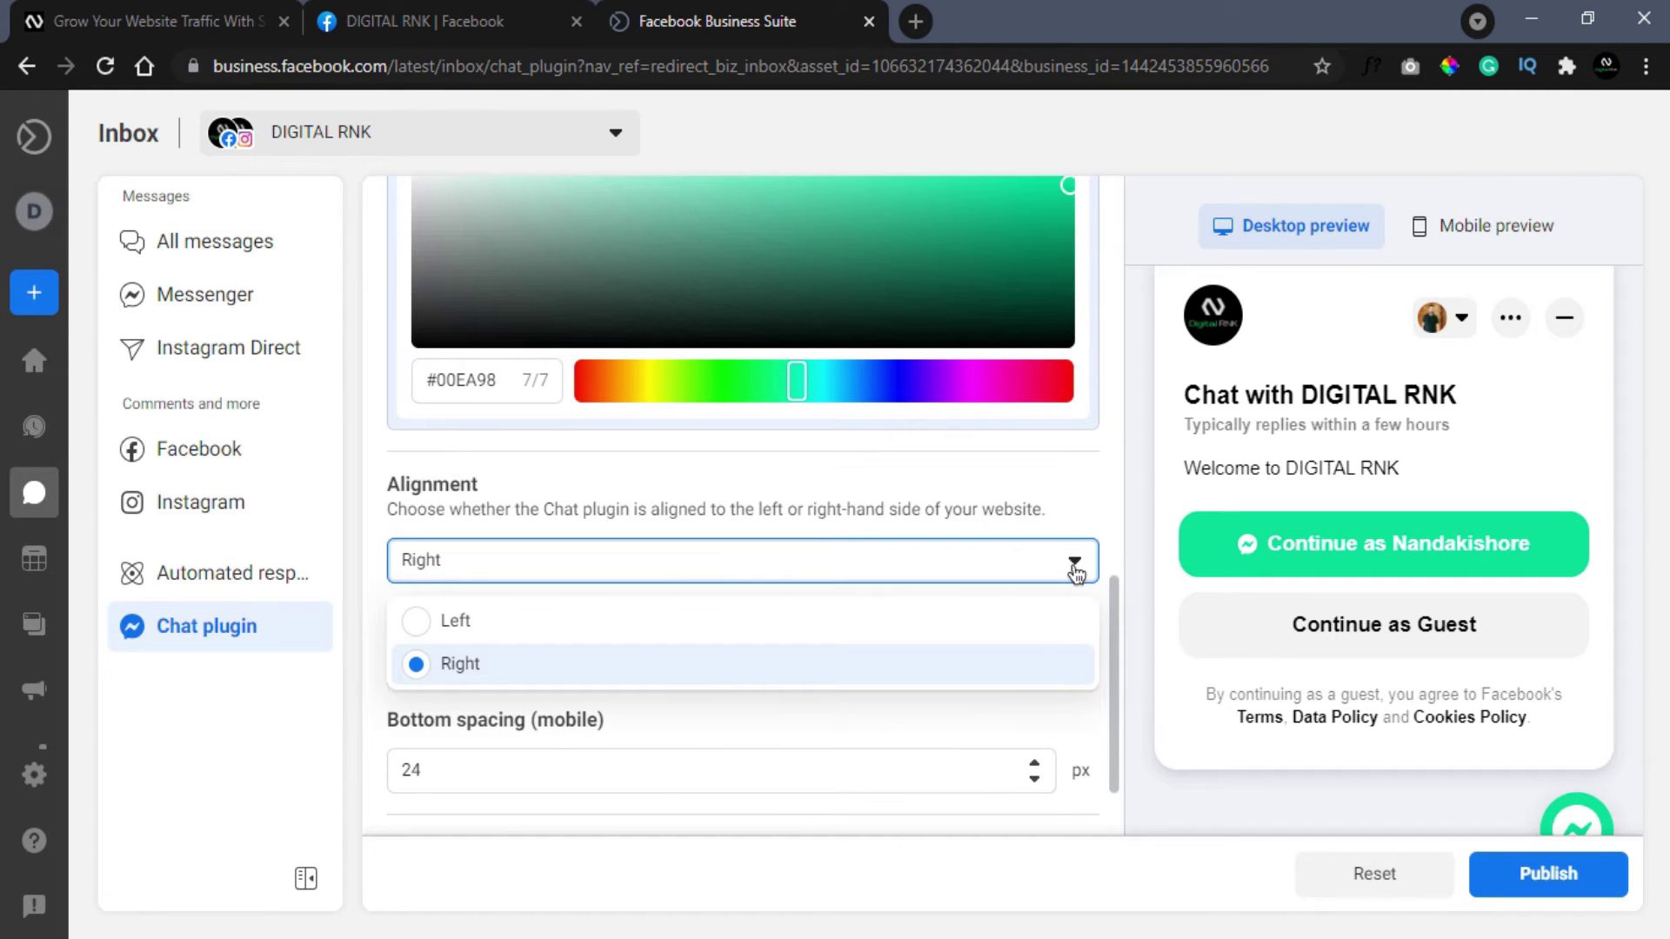
left_click(1032, 626)
left_click(1032, 581)
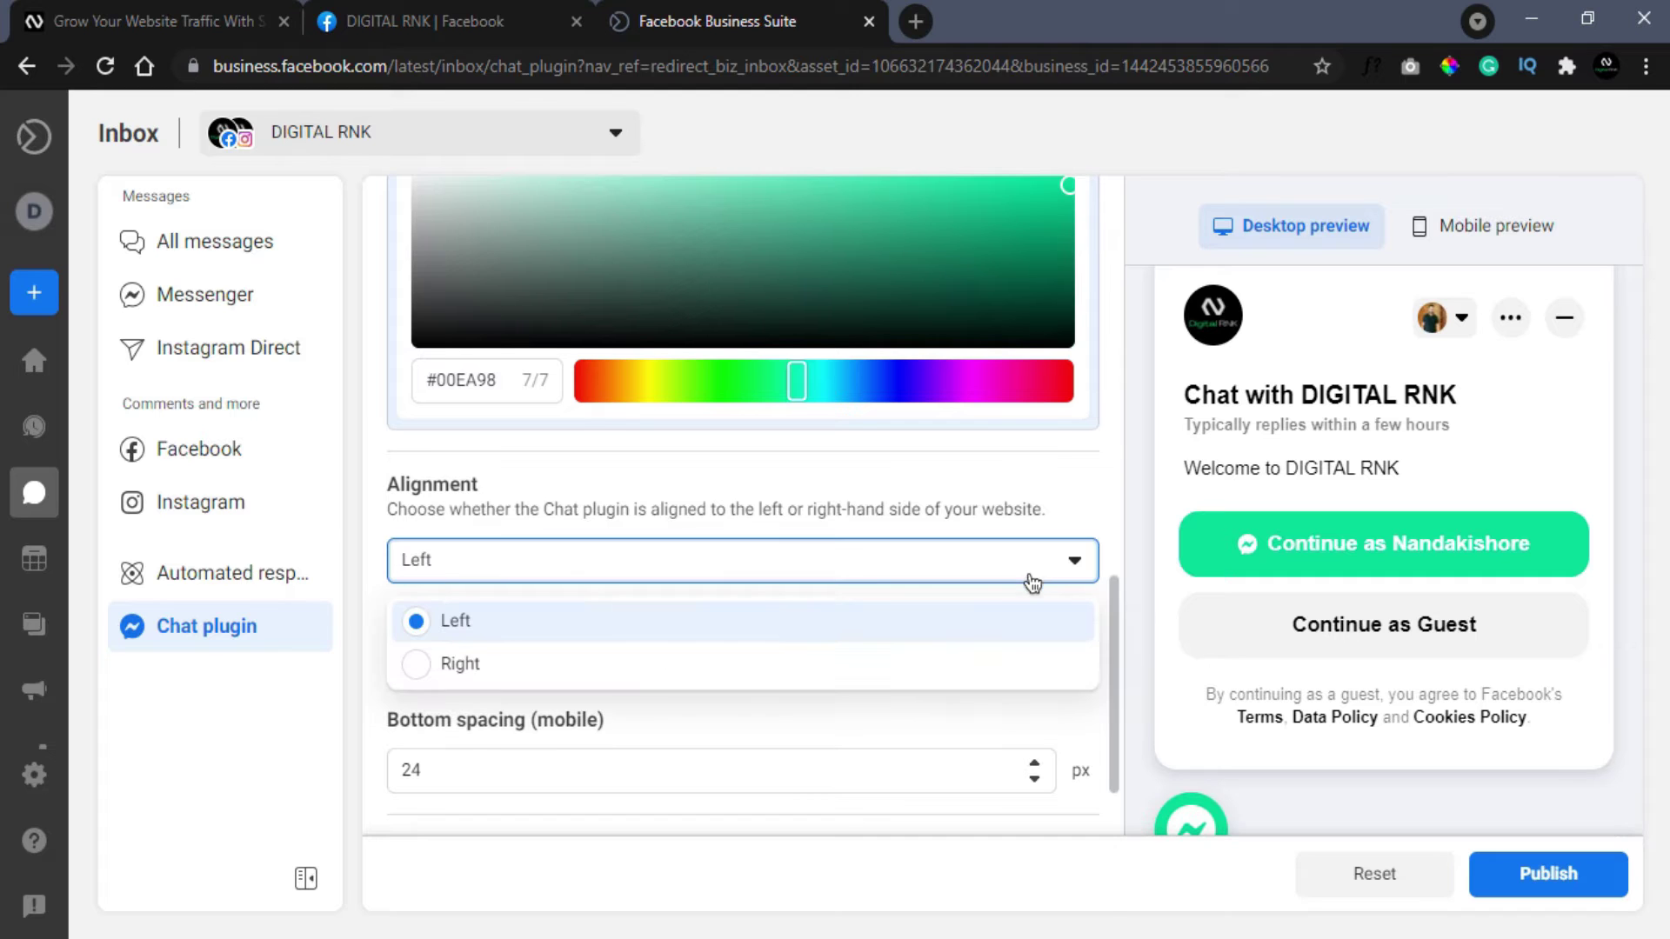
left_click(1017, 670)
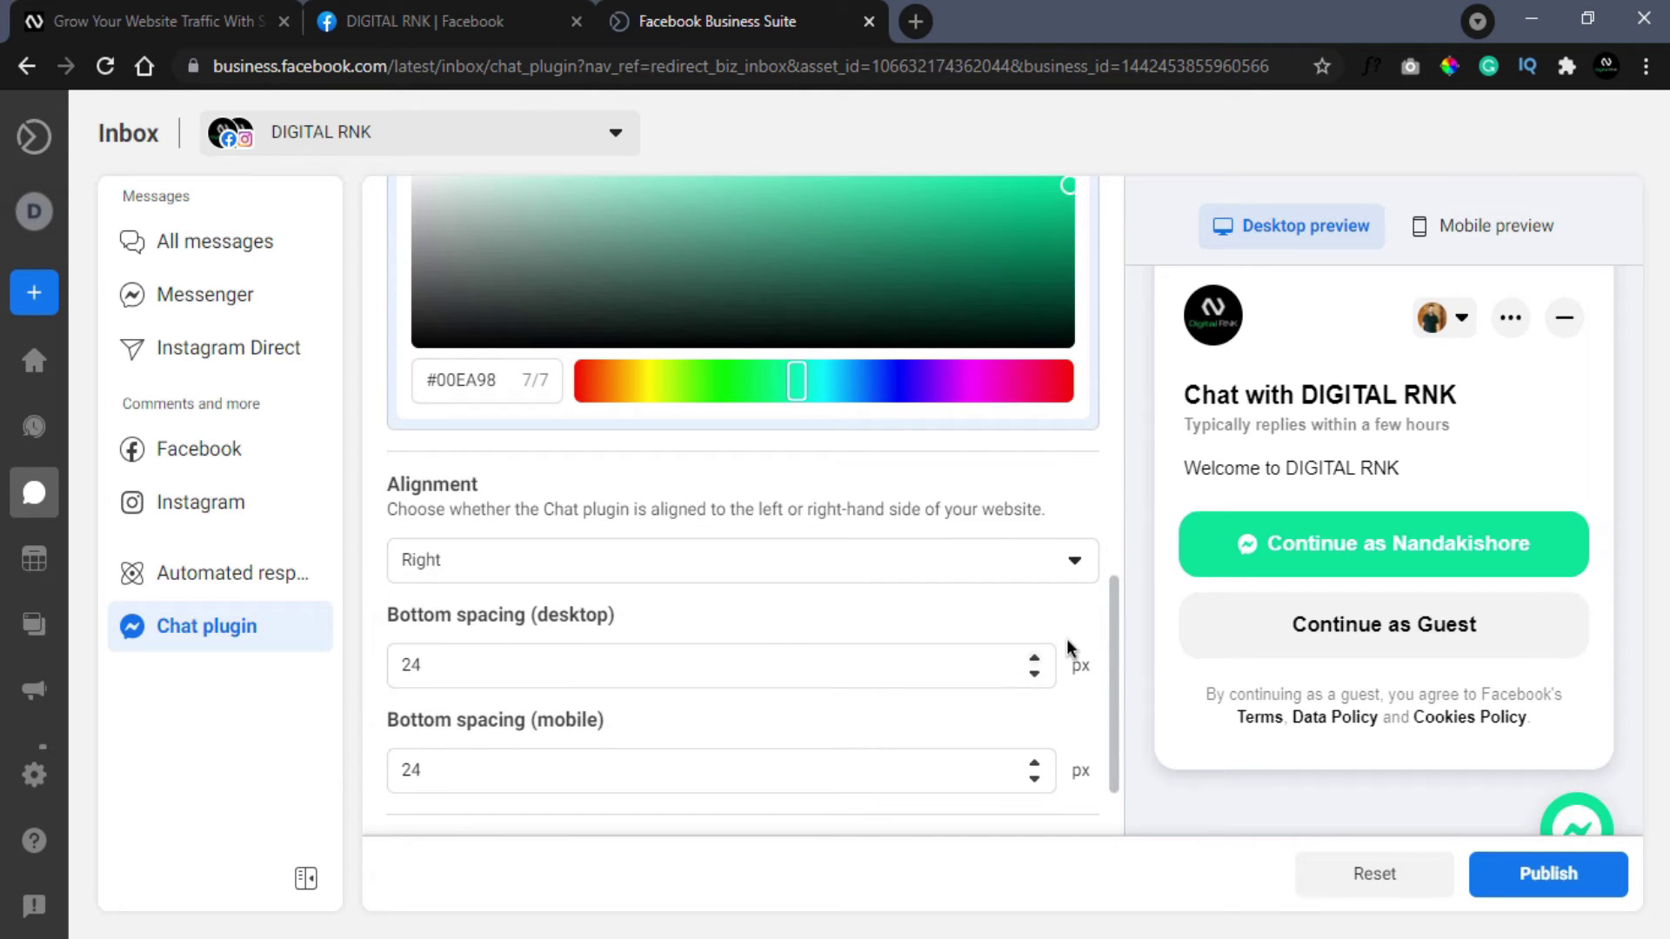
Step: Start the Chat plugin setup and save English (US) as its language
scroll(1082, 593, "down", 2)
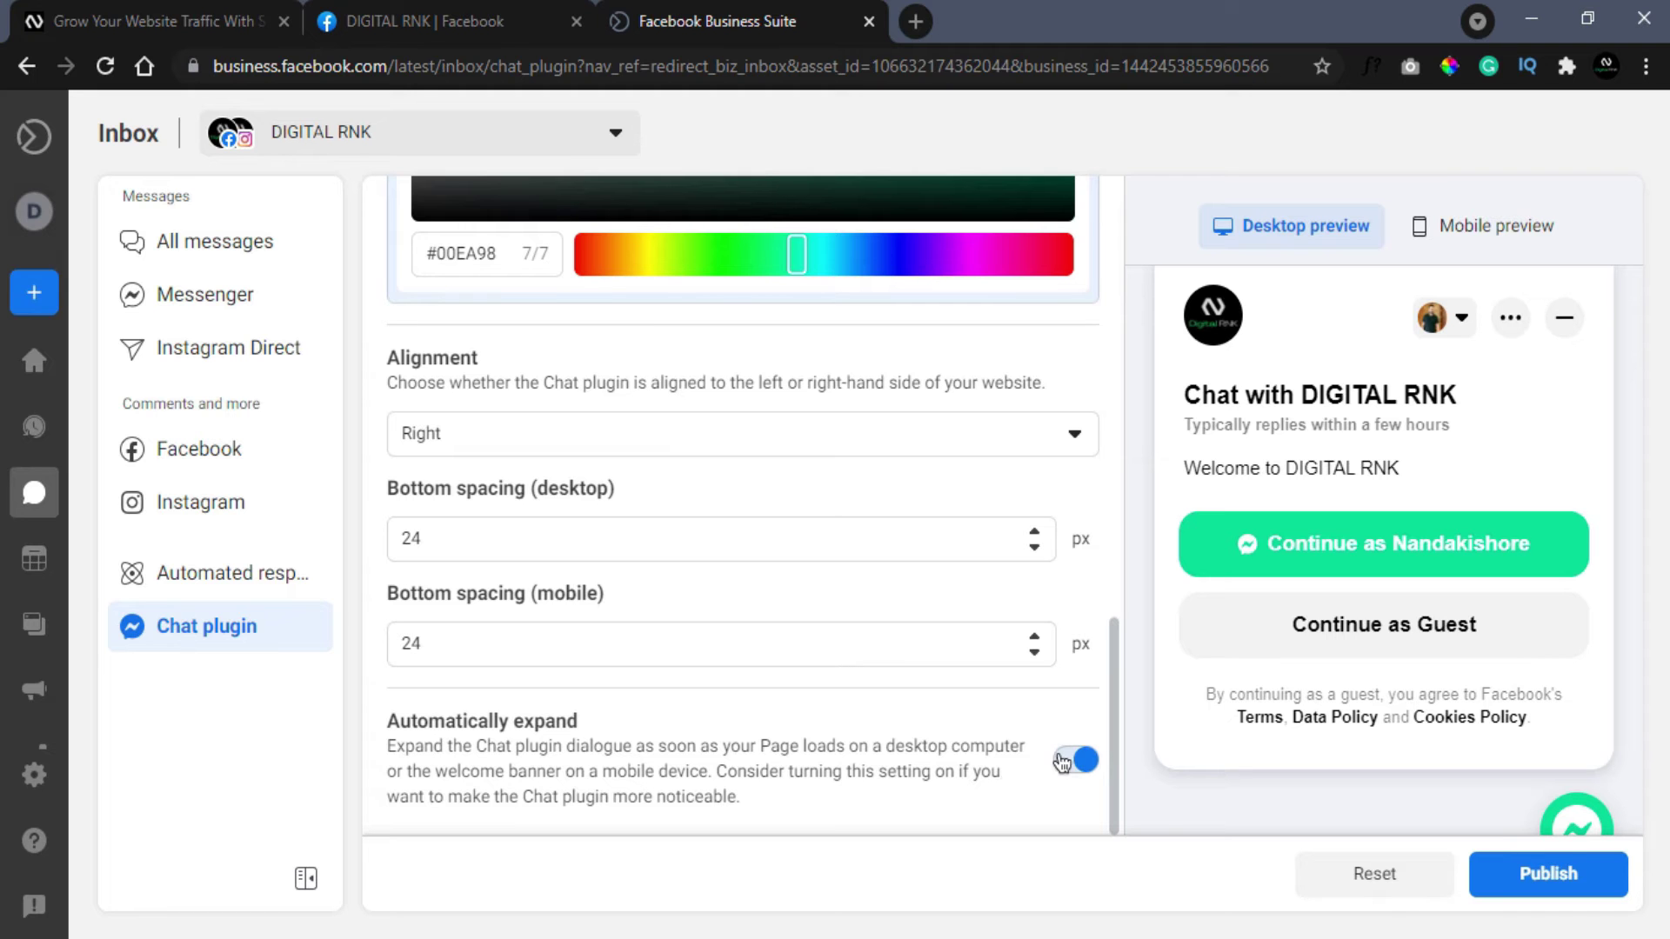
scroll(1062, 715, "up", 9)
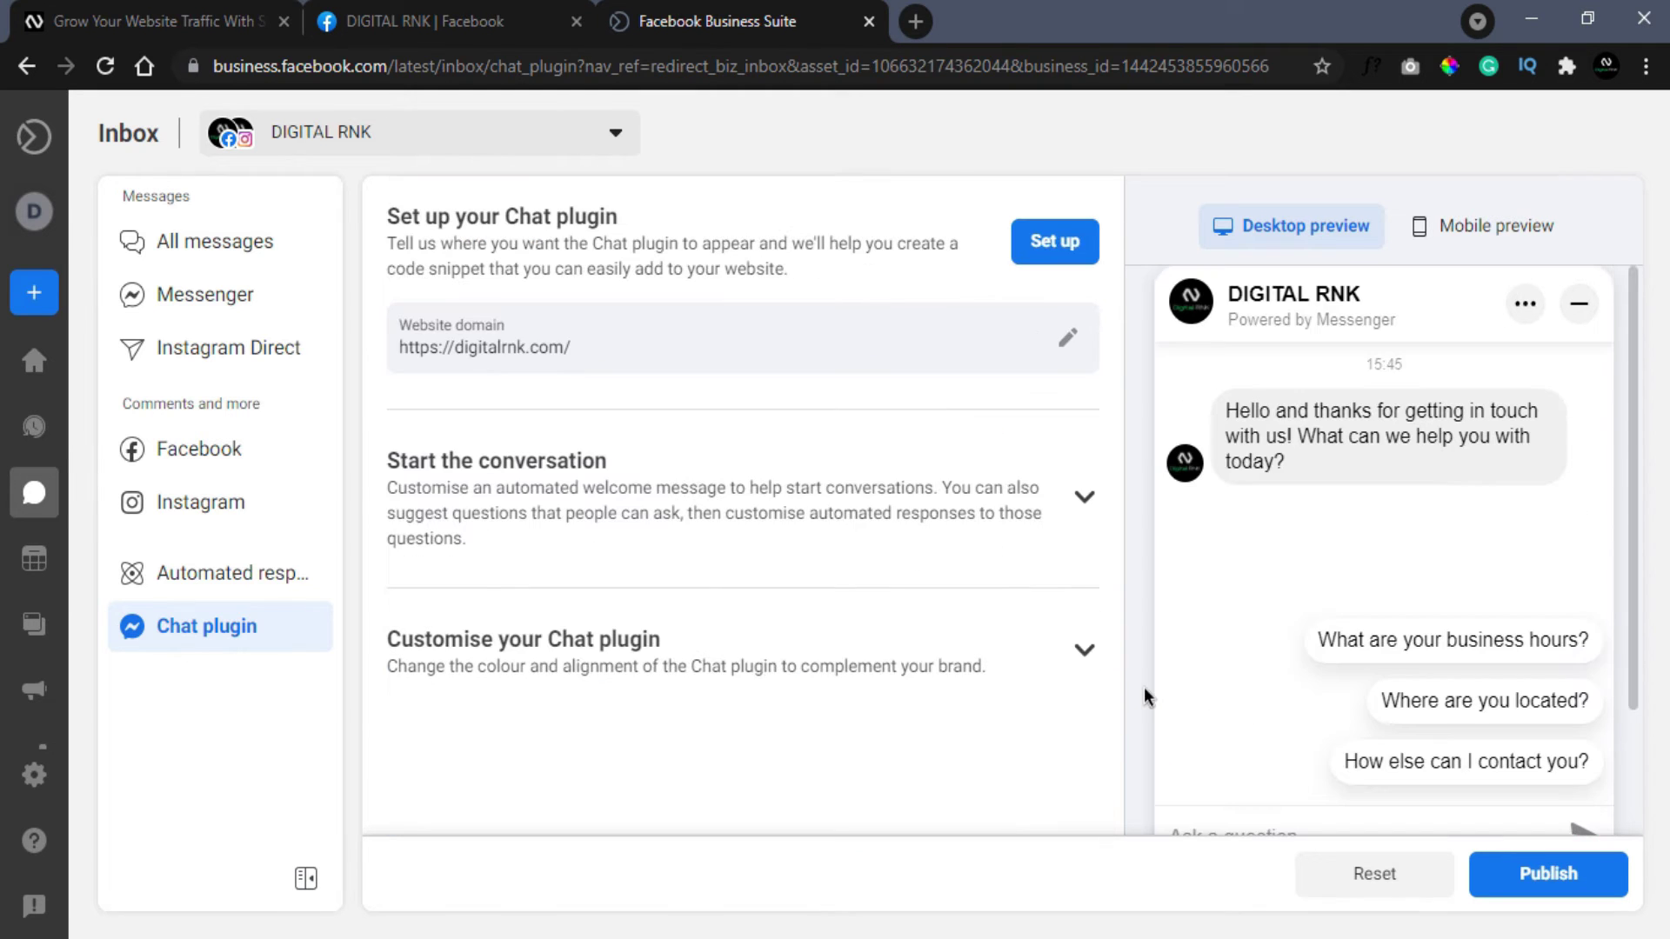
left_click(1057, 245)
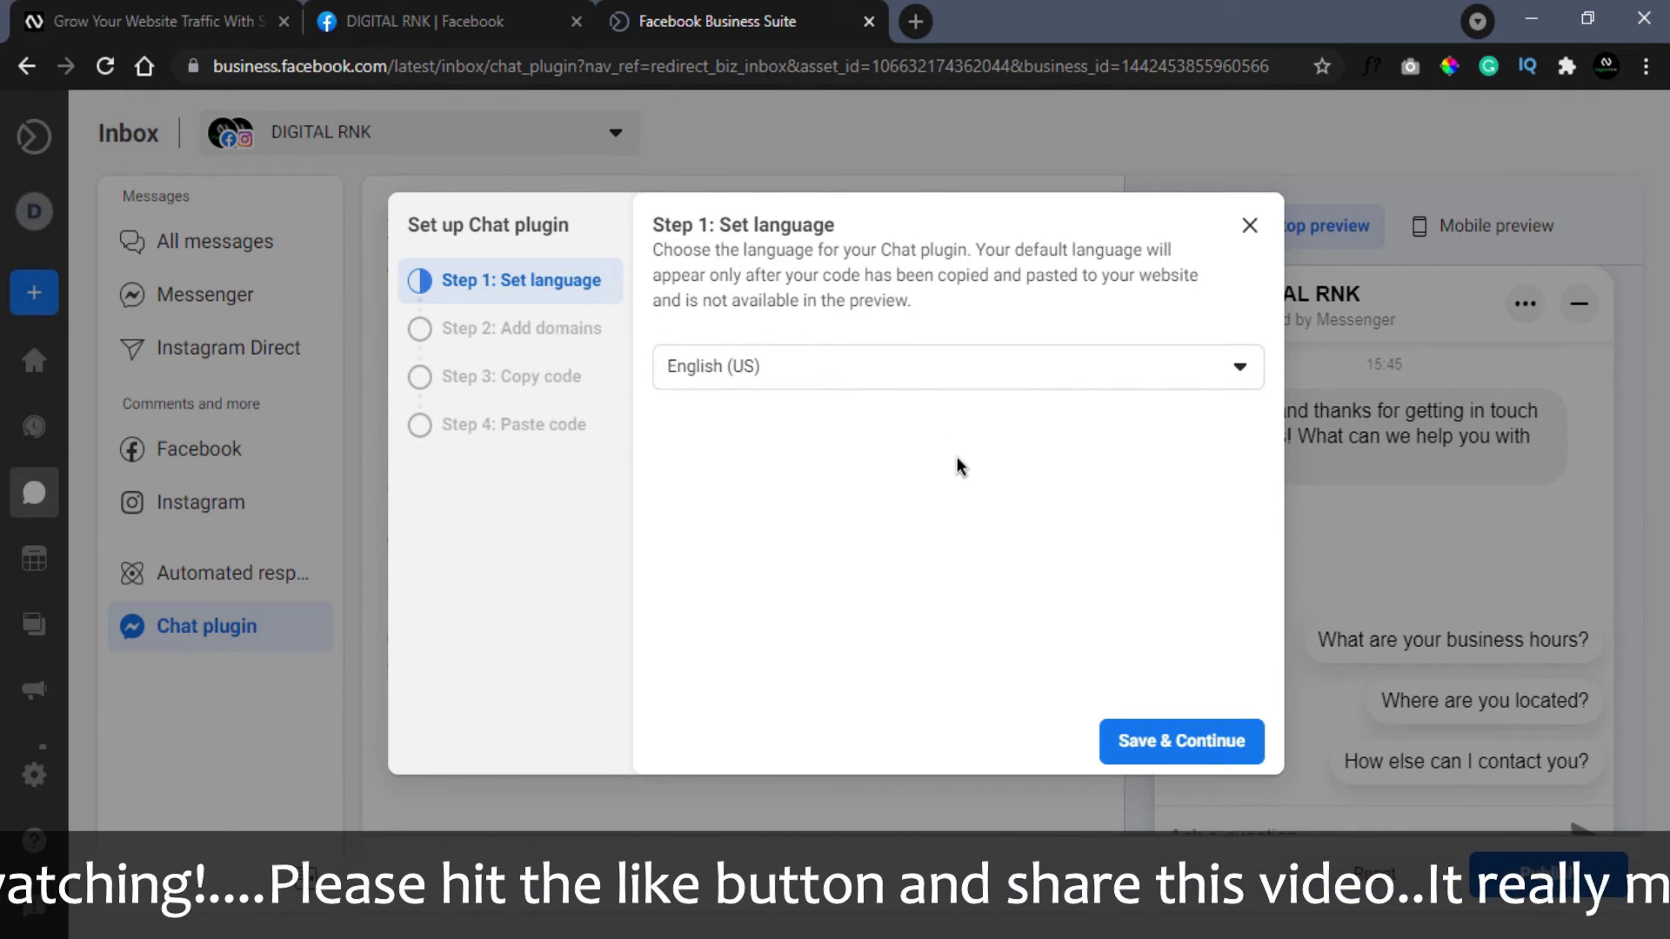
left_click(988, 388)
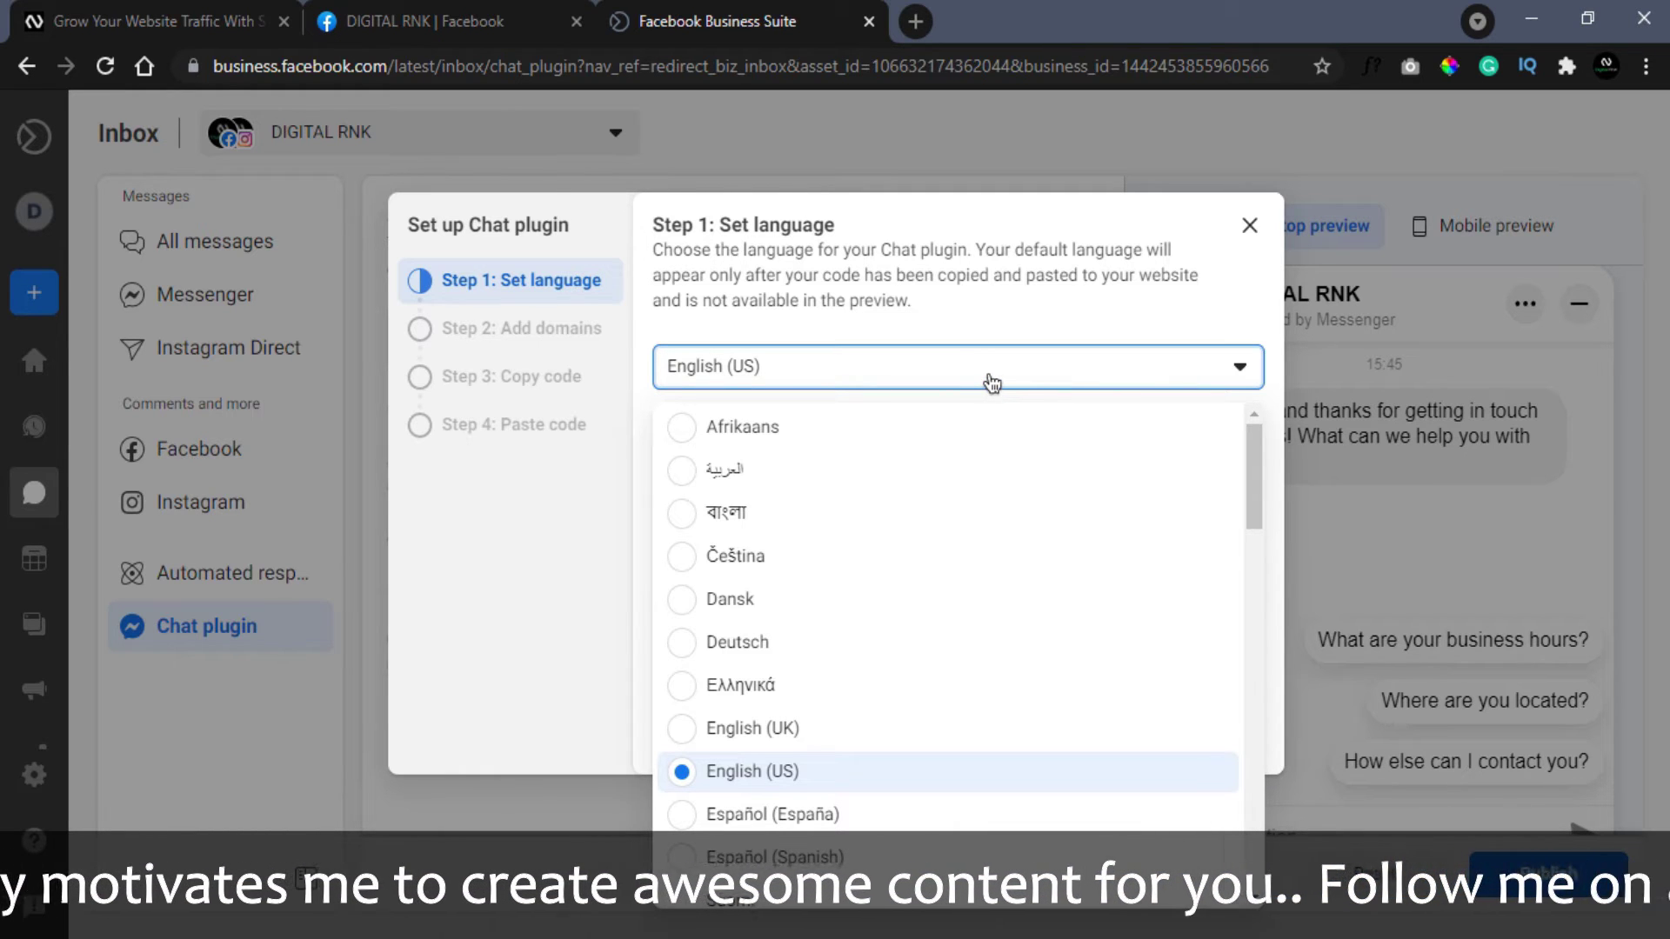
left_click(992, 383)
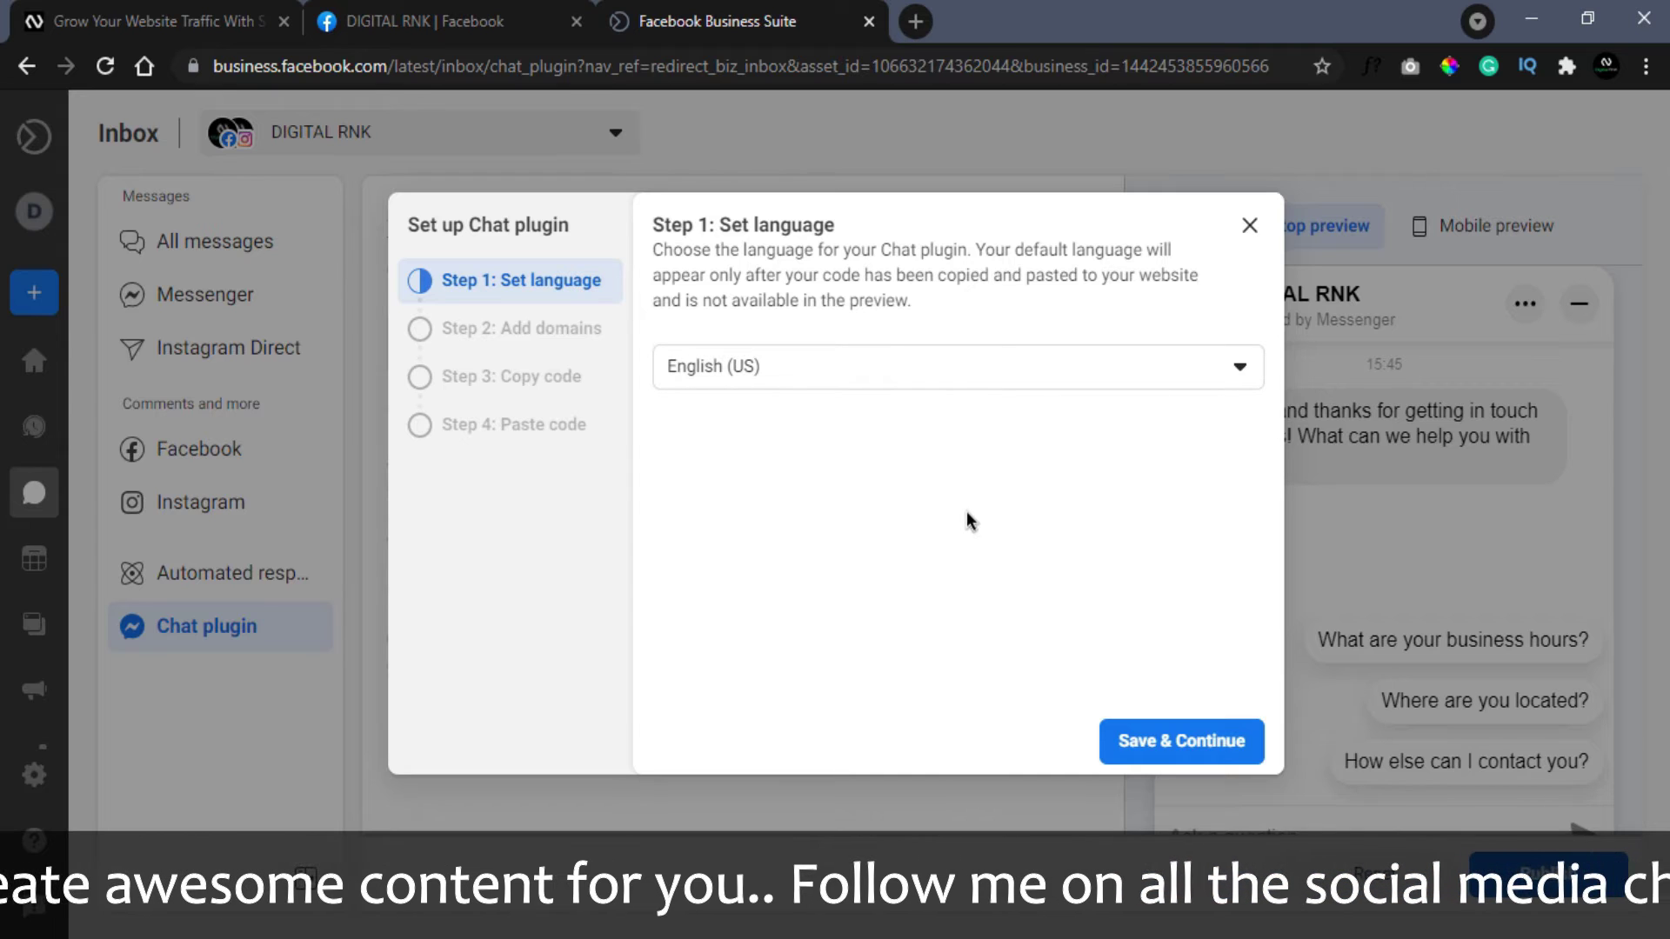
left_click(1160, 753)
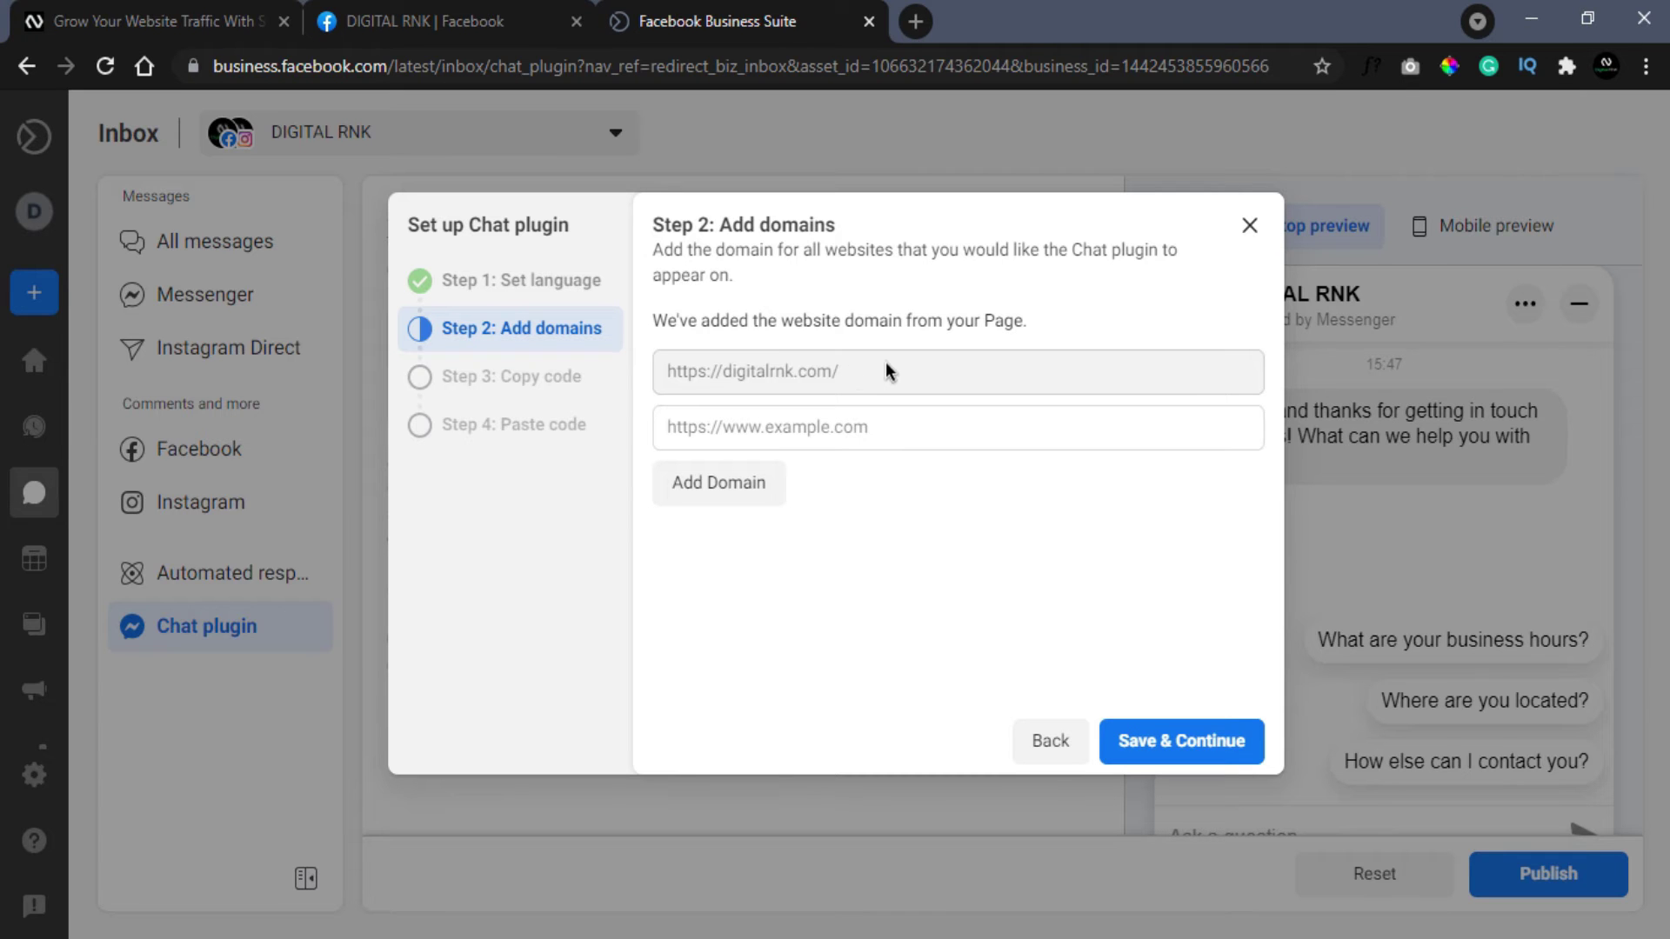
left_click(239, 21)
left_click(251, 57)
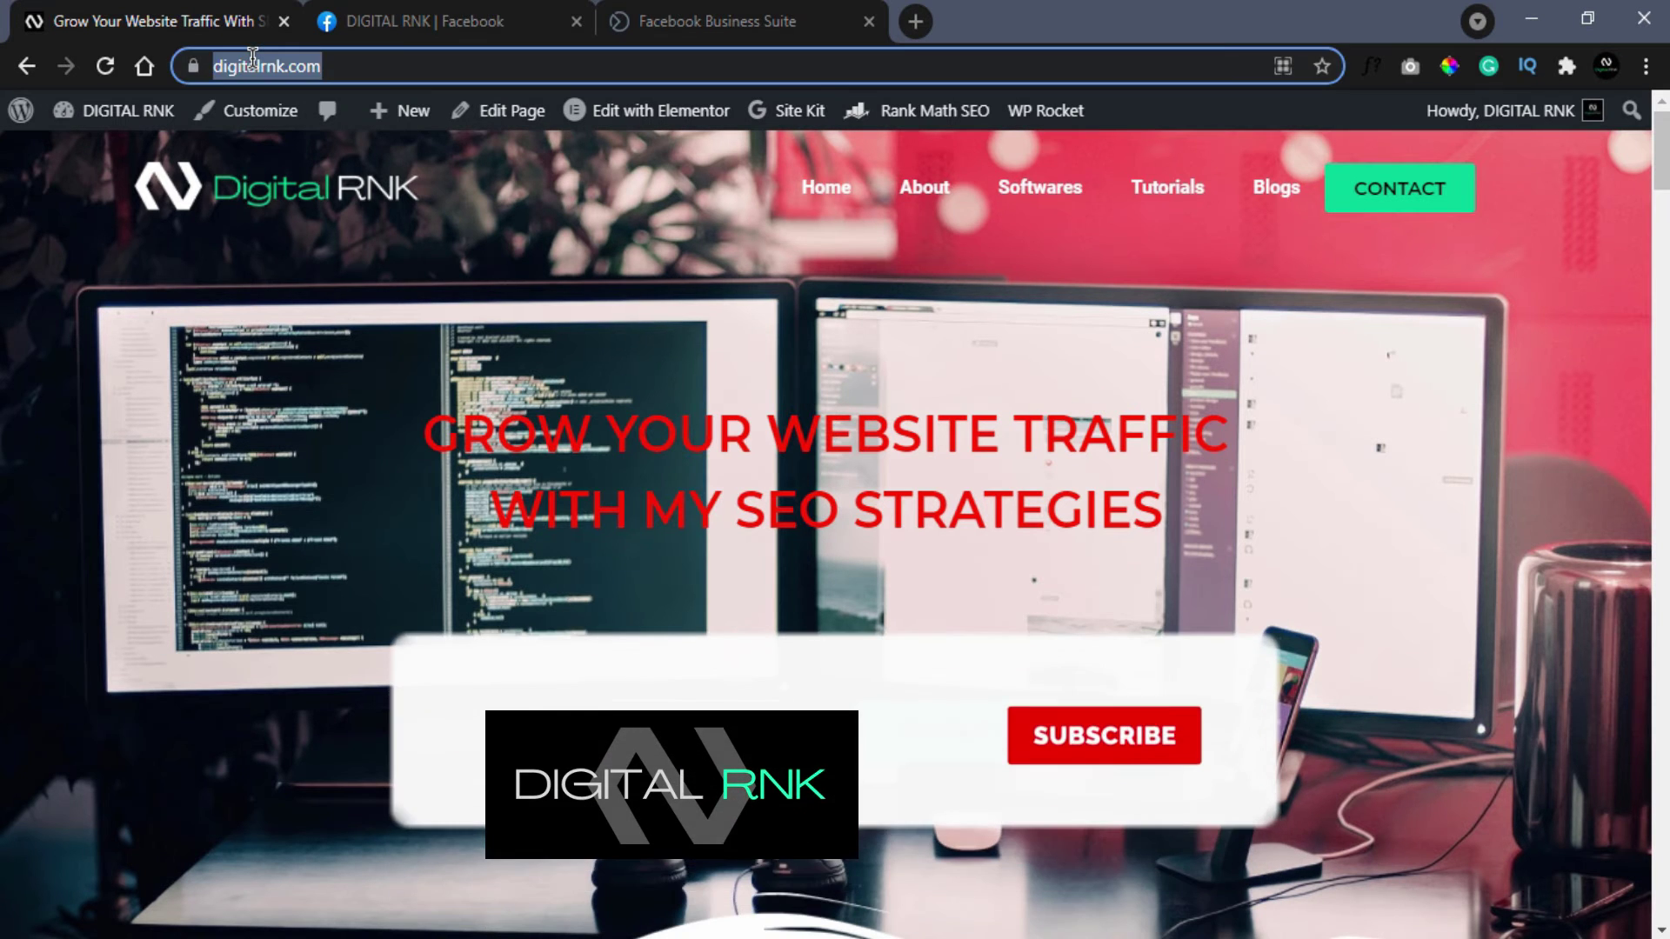
right_click(253, 58)
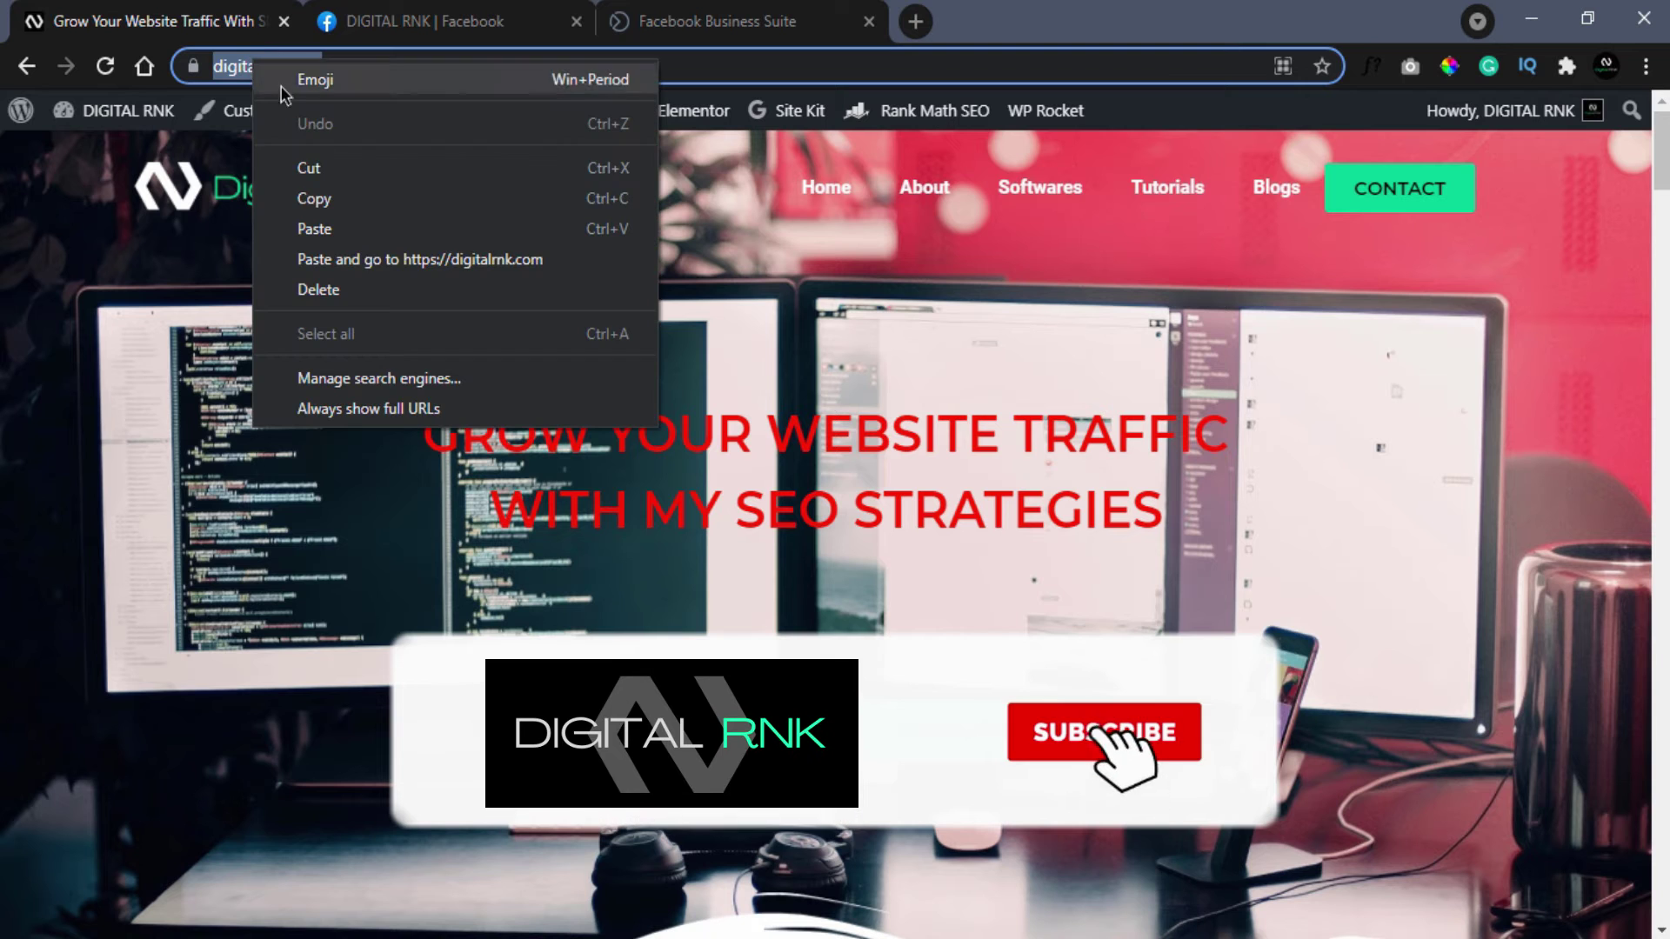
left_click(310, 198)
left_click(654, 26)
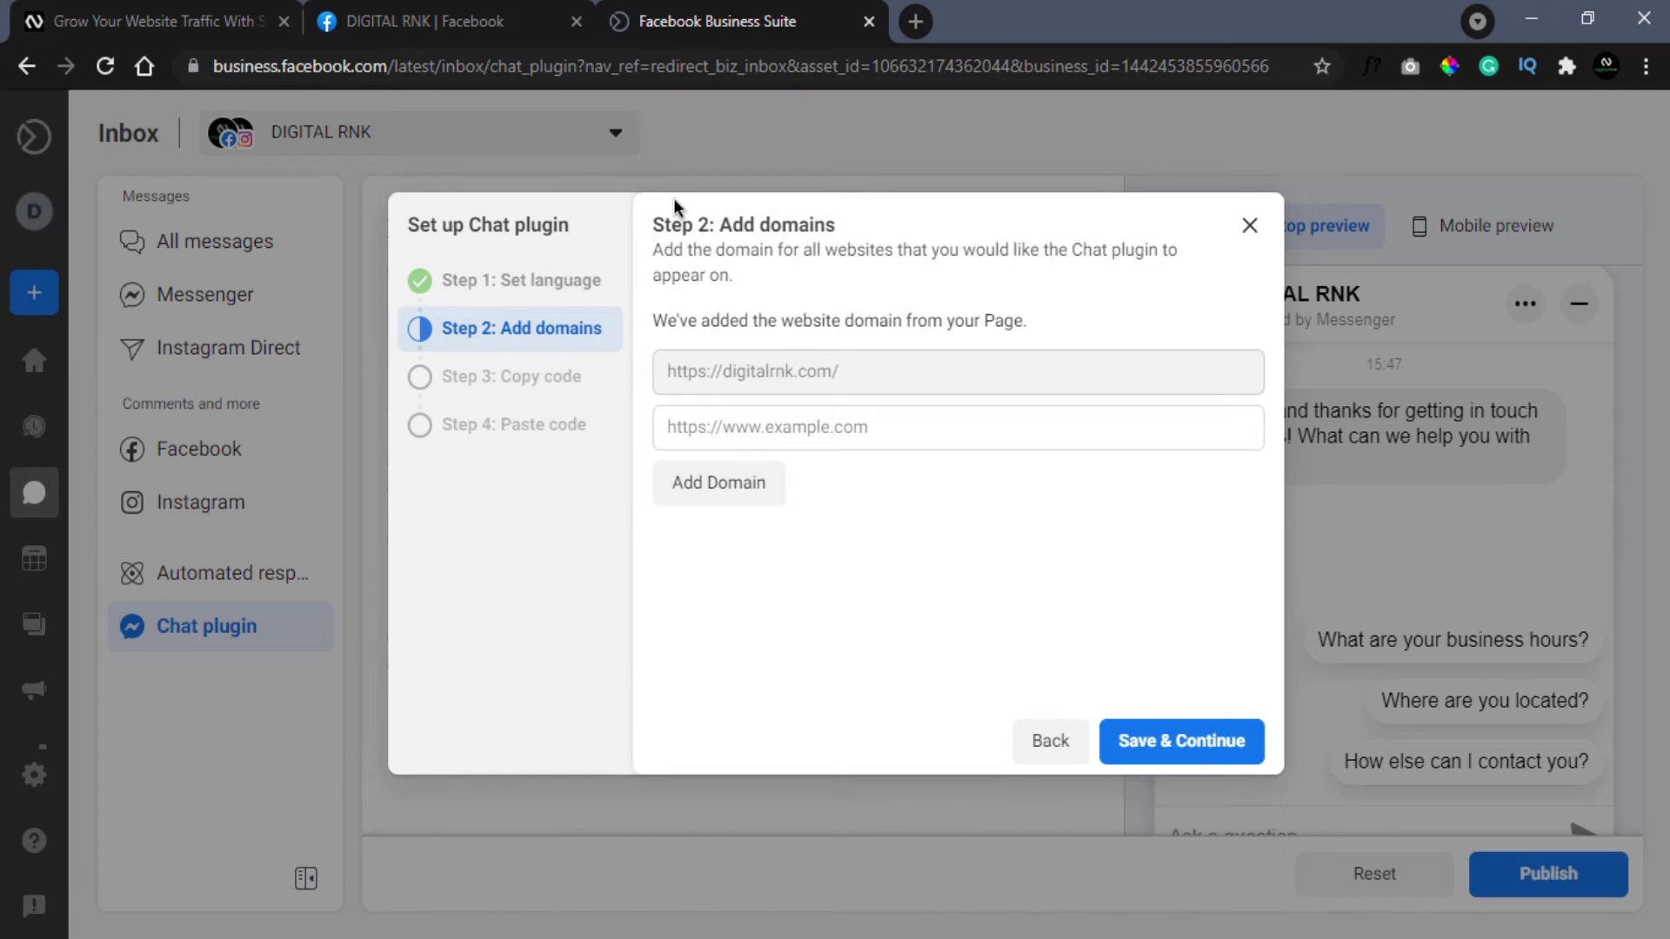
left_click(711, 418)
right_click(711, 426)
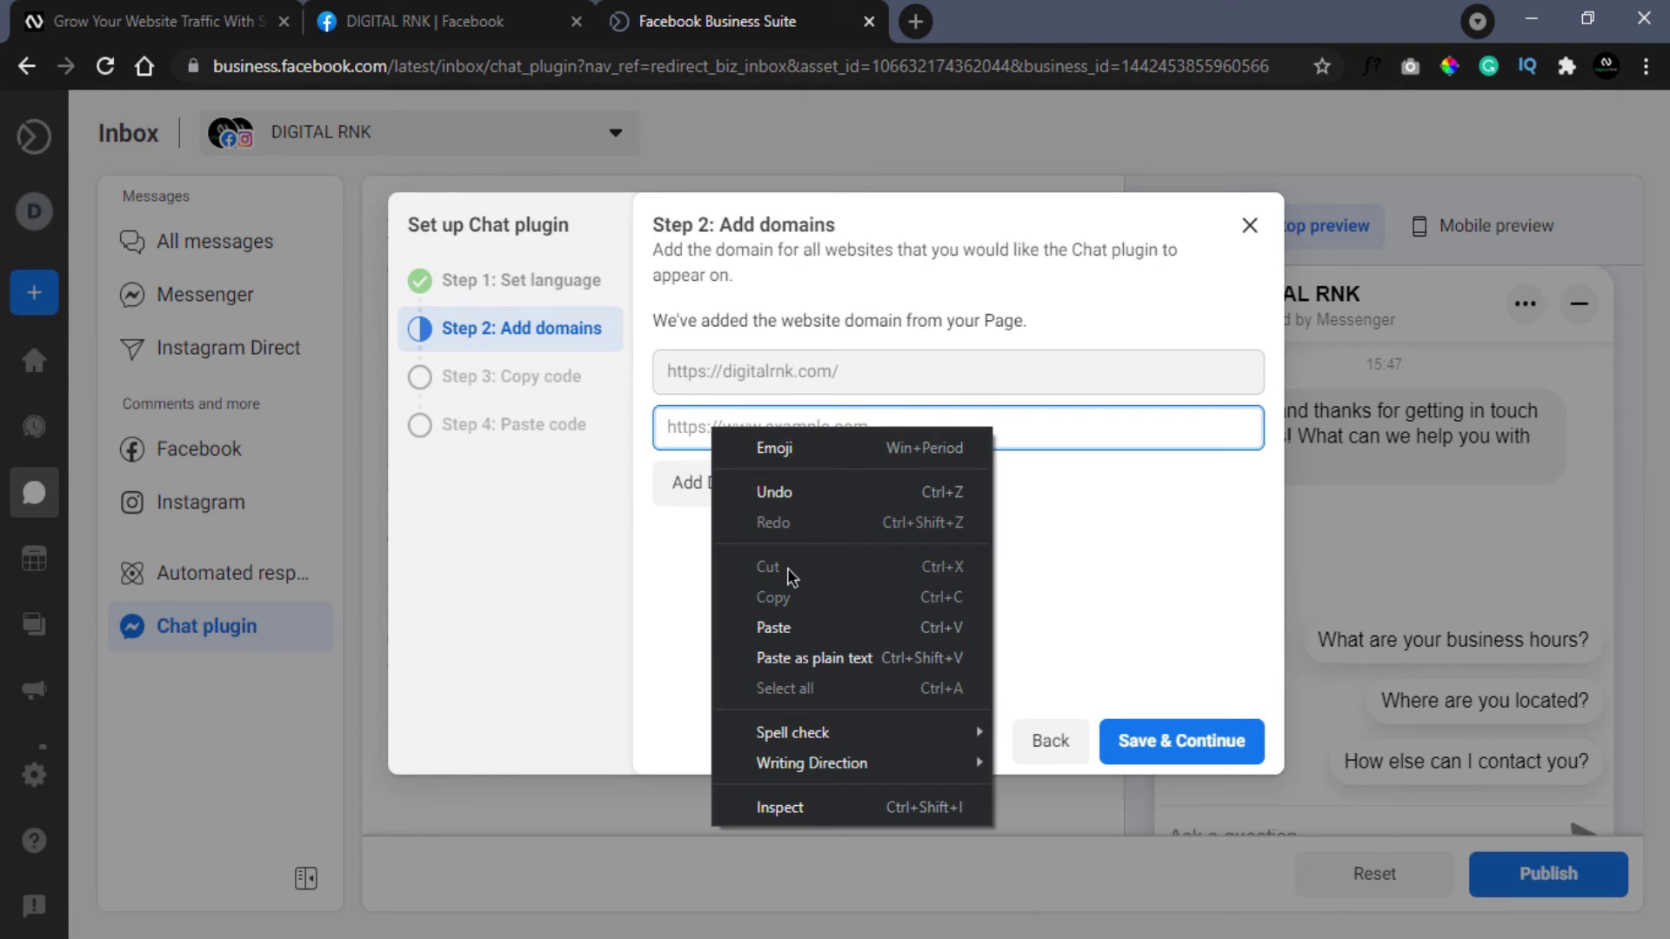
left_click(790, 620)
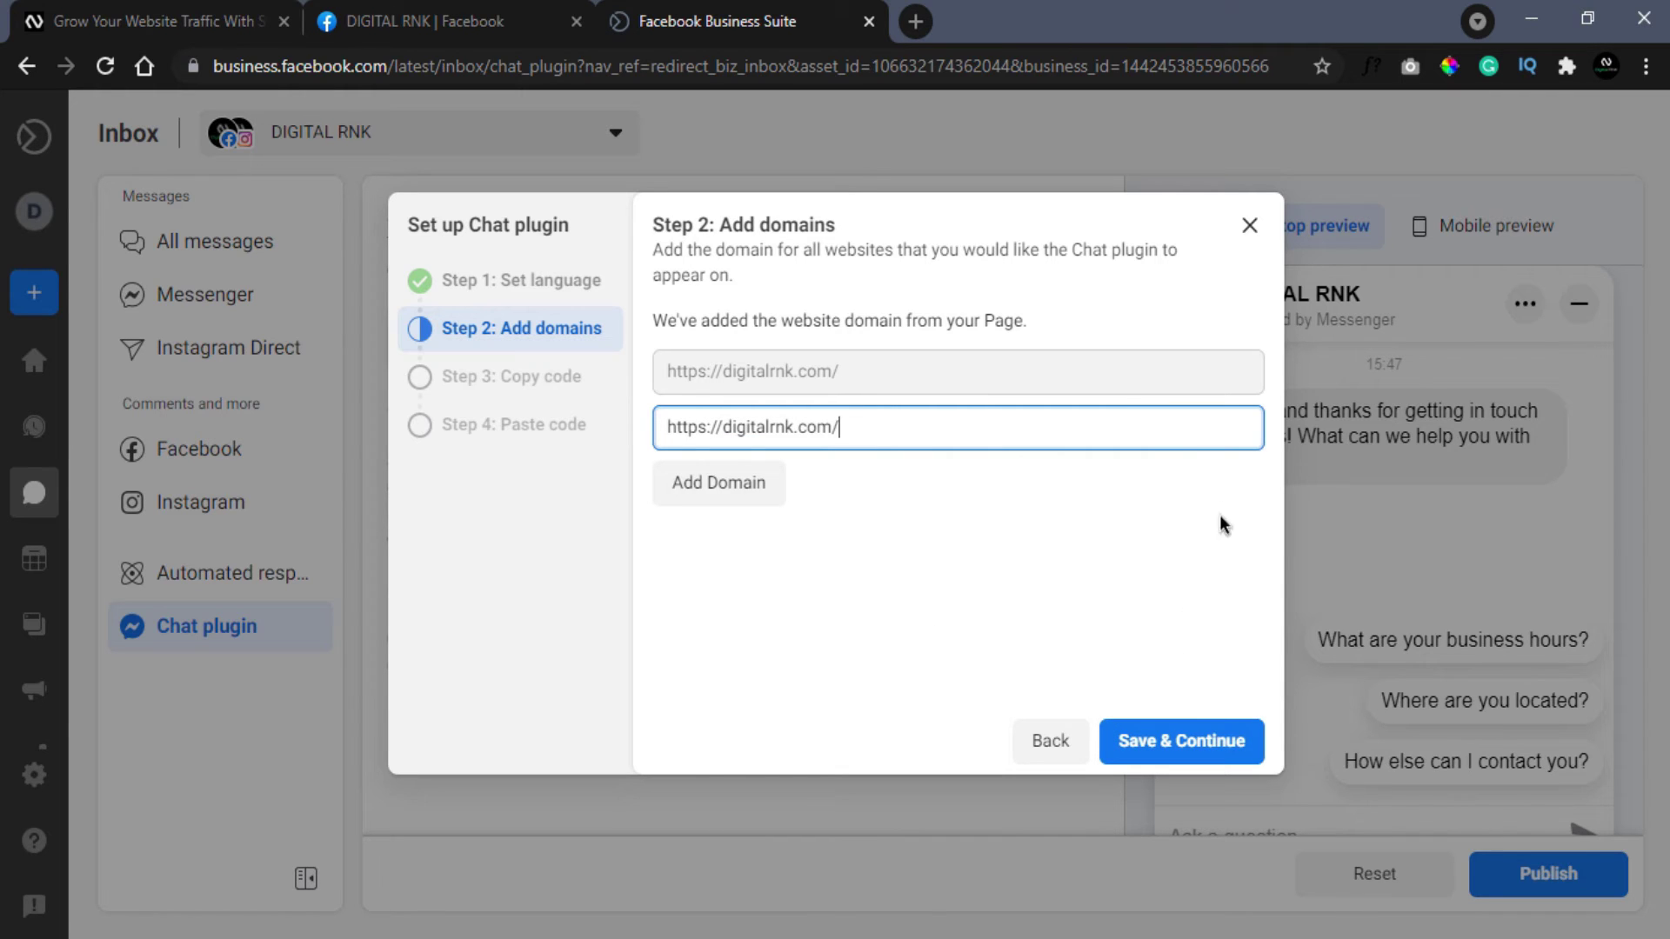
Step: Clear the additional domain entry and continue the Chat plugin setup to the code snippet with the Page's own domain
left_click_drag(988, 426, 572, 404)
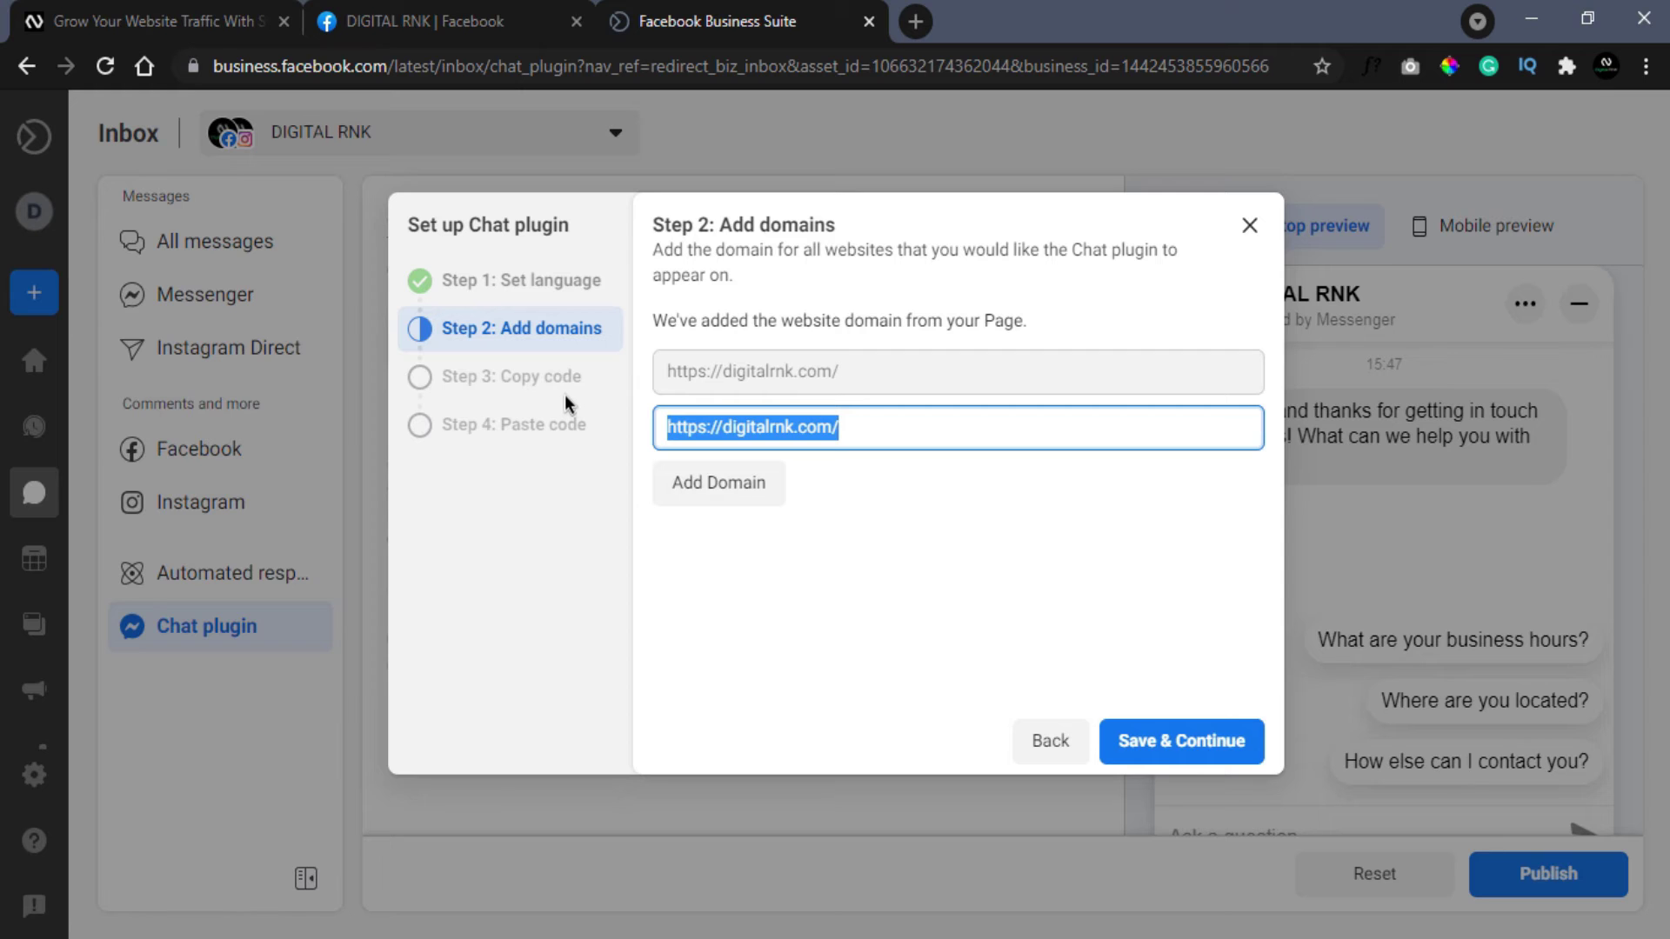
key("BackSpace")
left_click(828, 583)
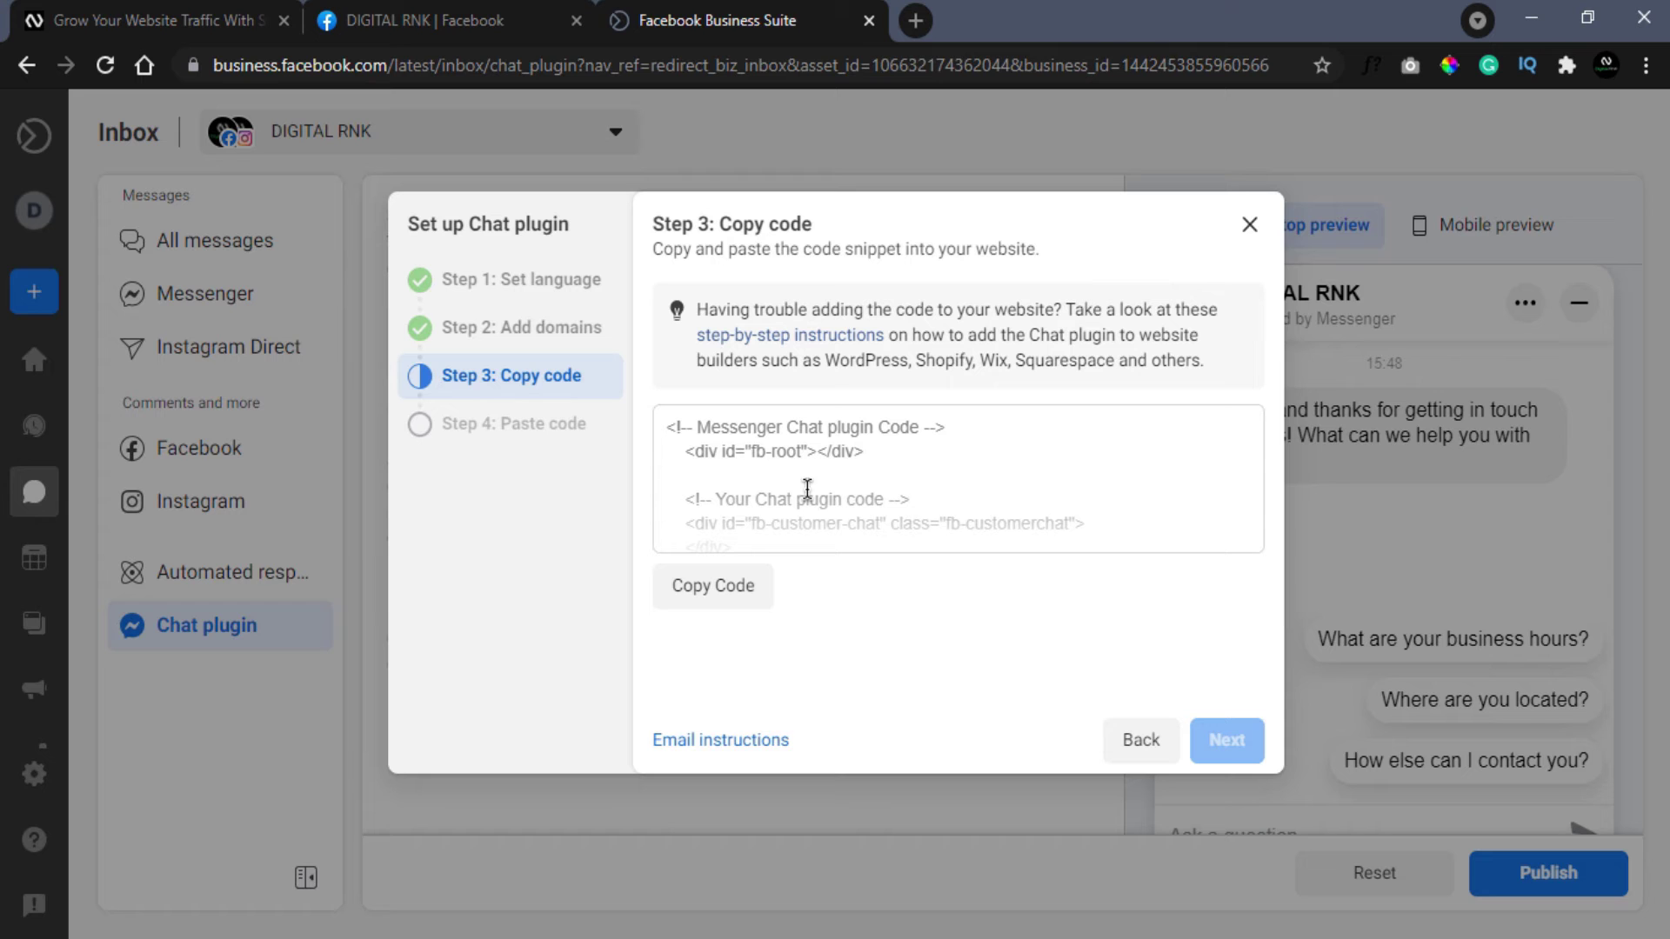
Step: Open the website's Main Footer template for editing in Elementor
left_click(197, 7)
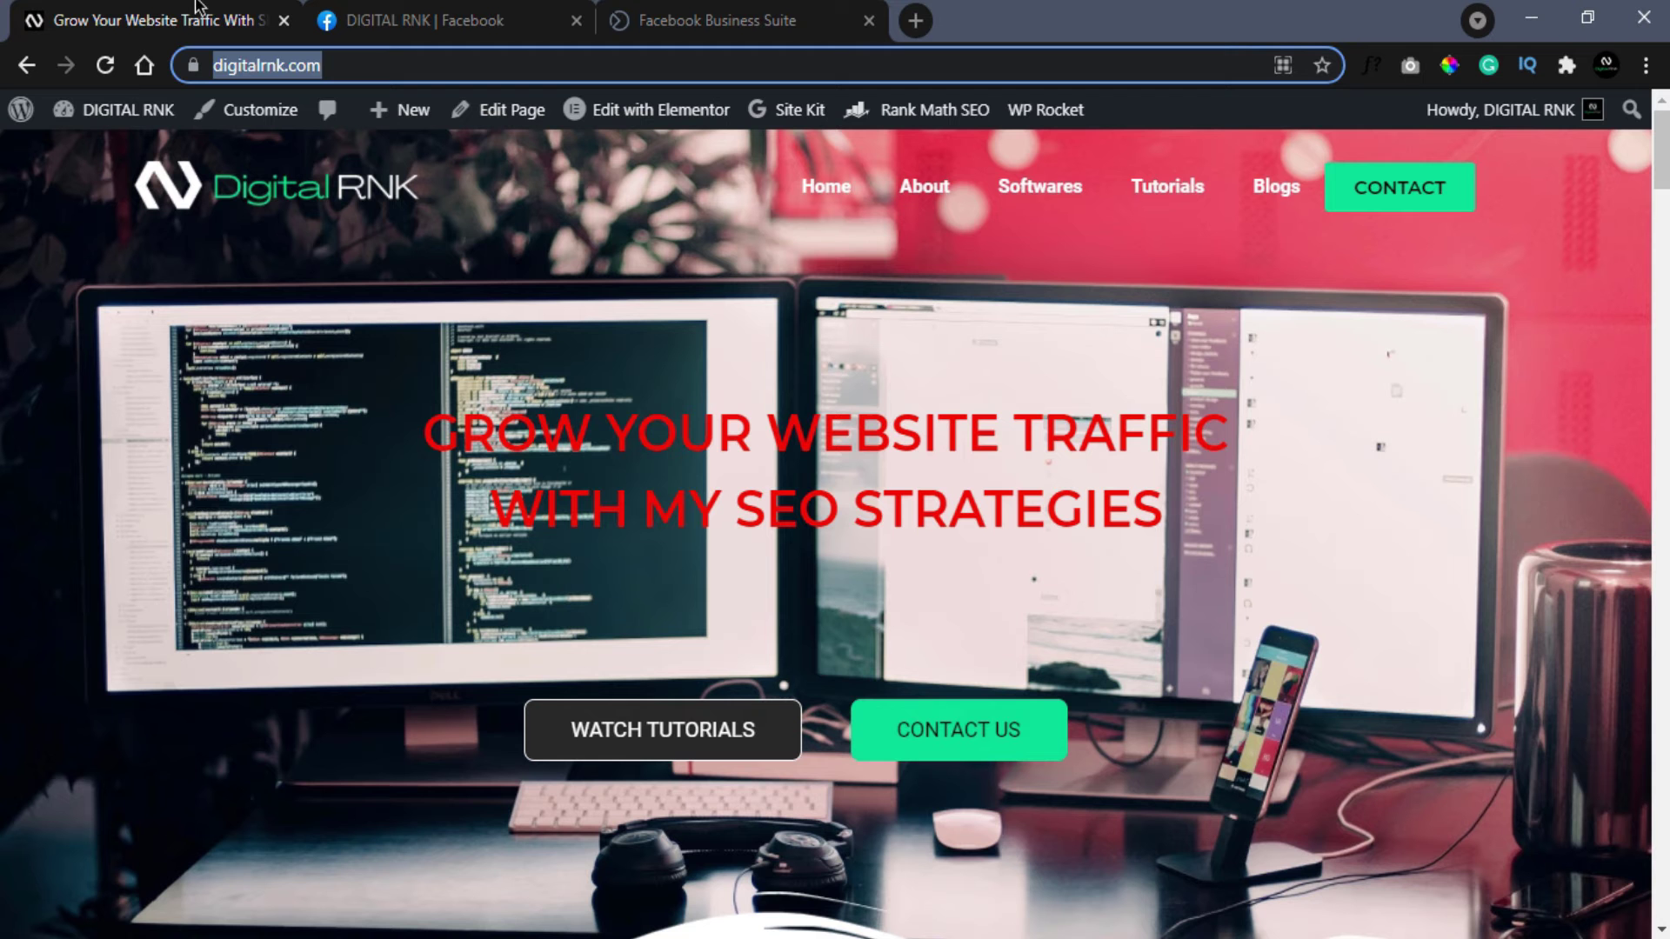
left_click(440, 236)
mouse_move(632, 120)
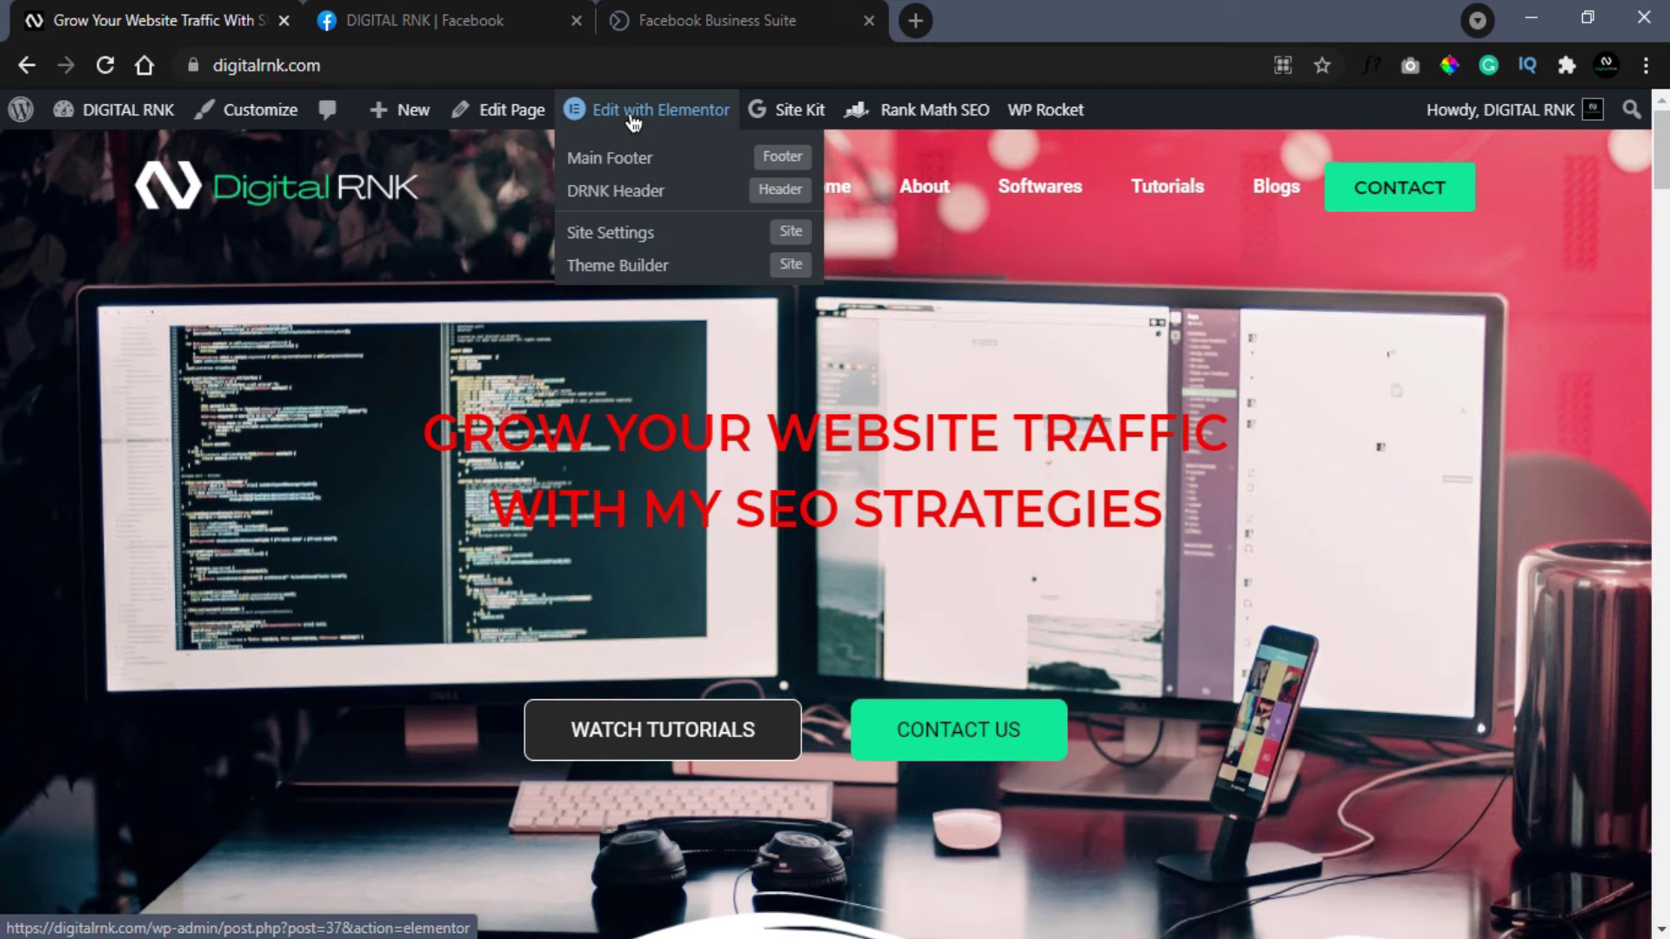
left_click(672, 166)
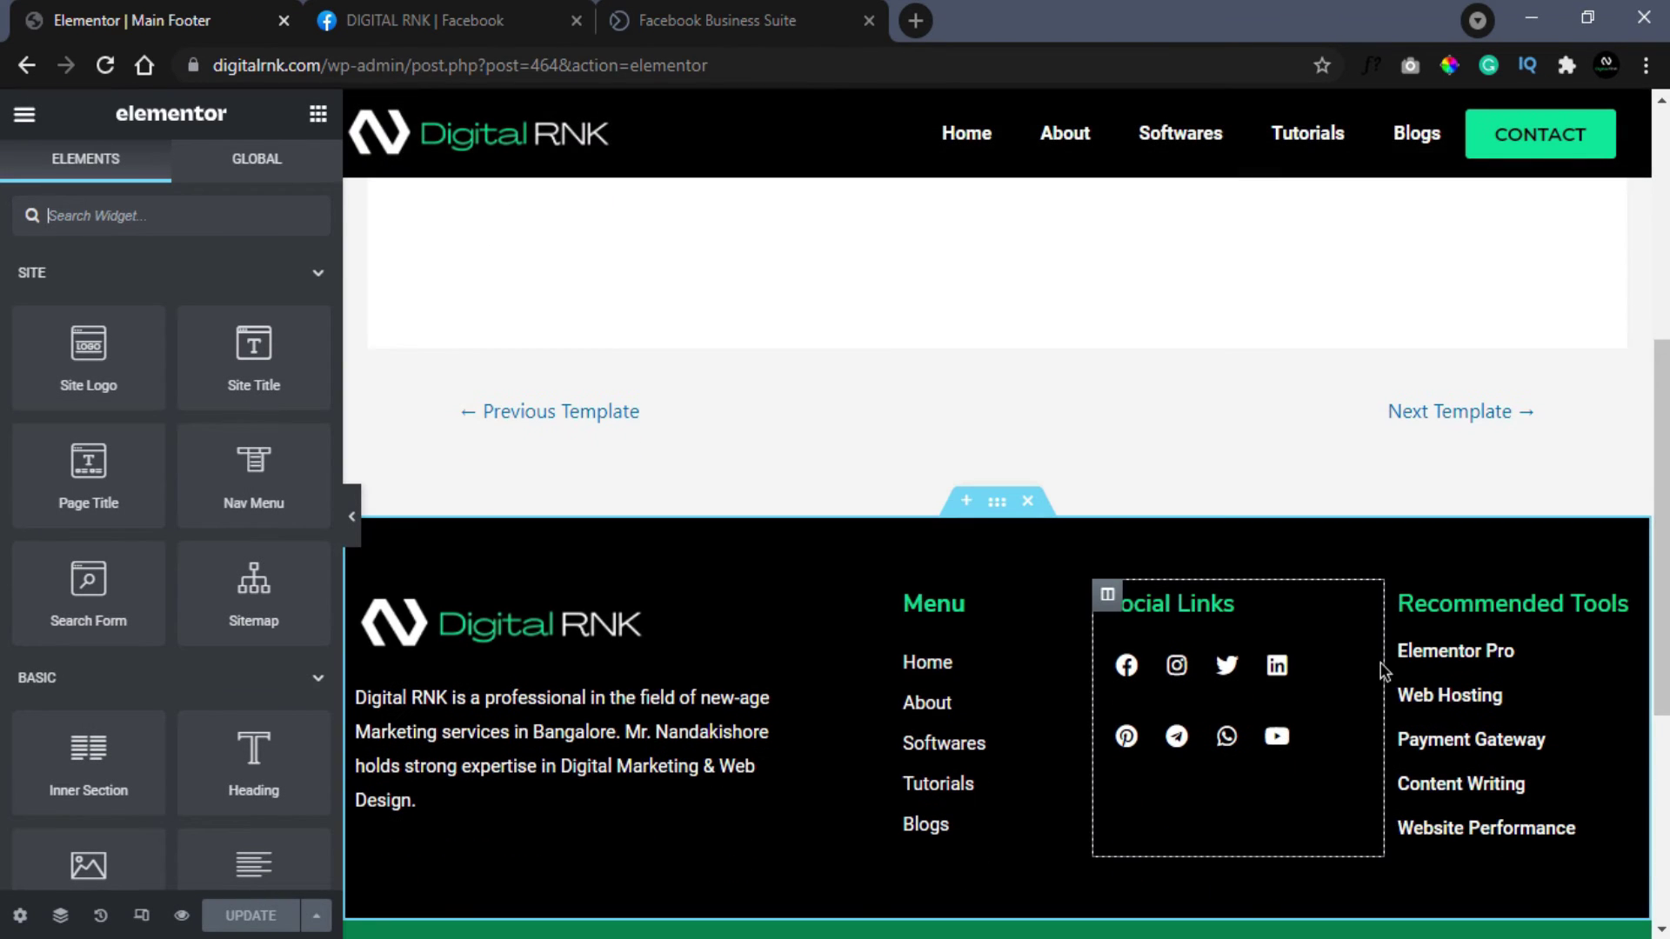
Step: Add a new section above the footer and place an HTML widget in it
left_click(966, 502)
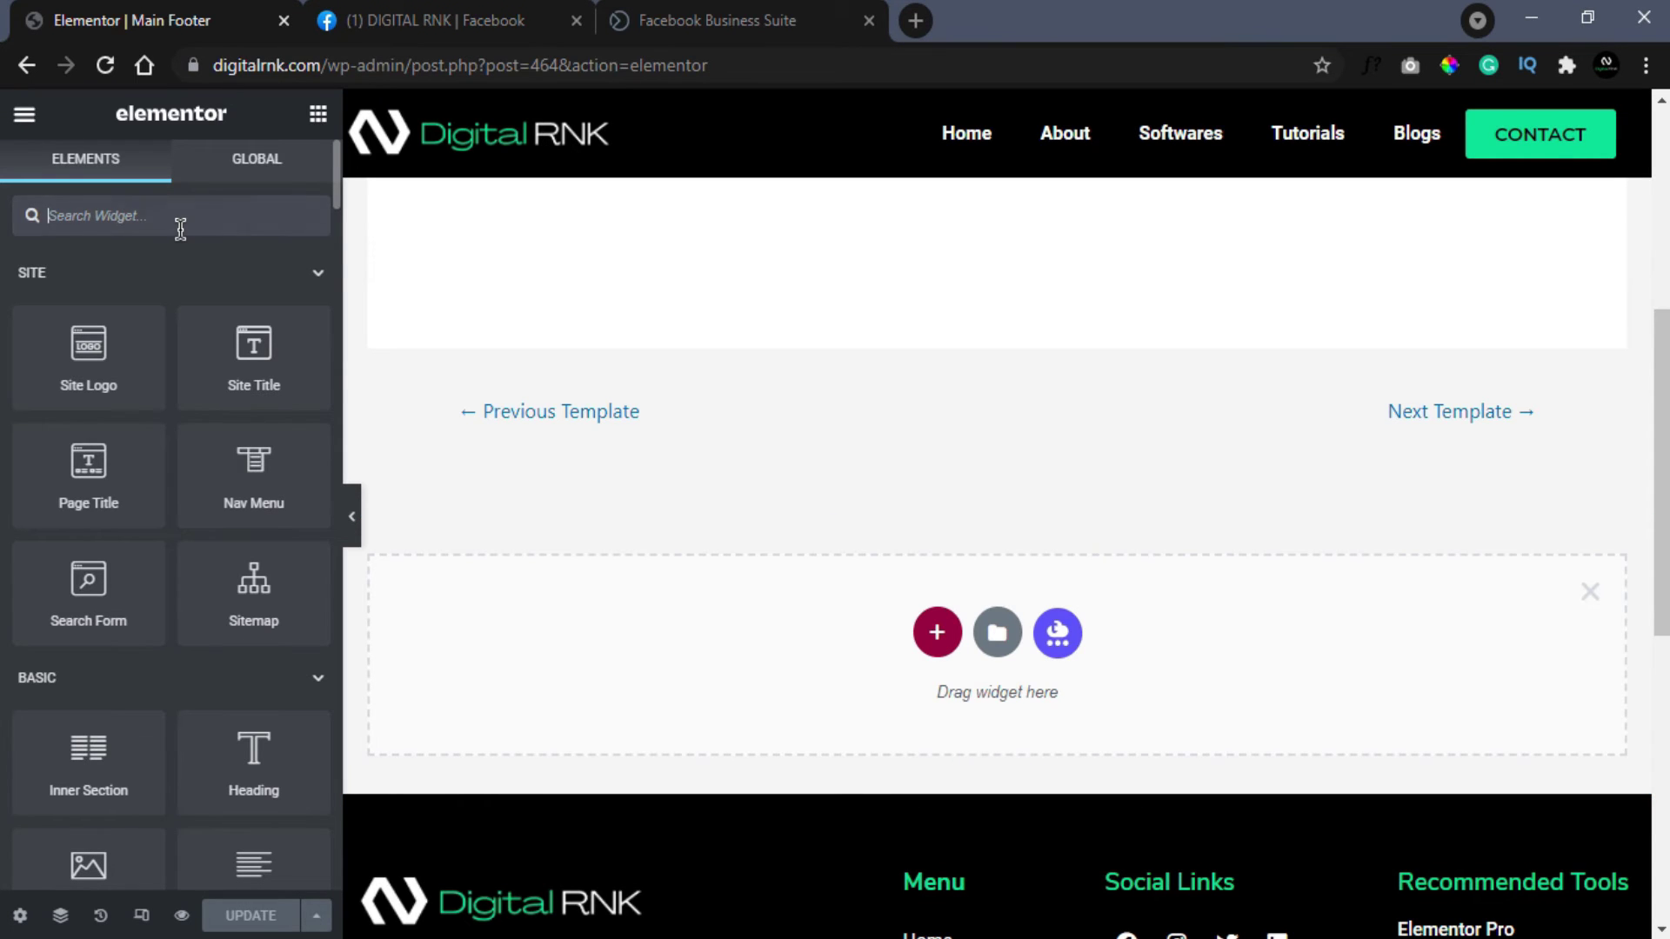
type("html")
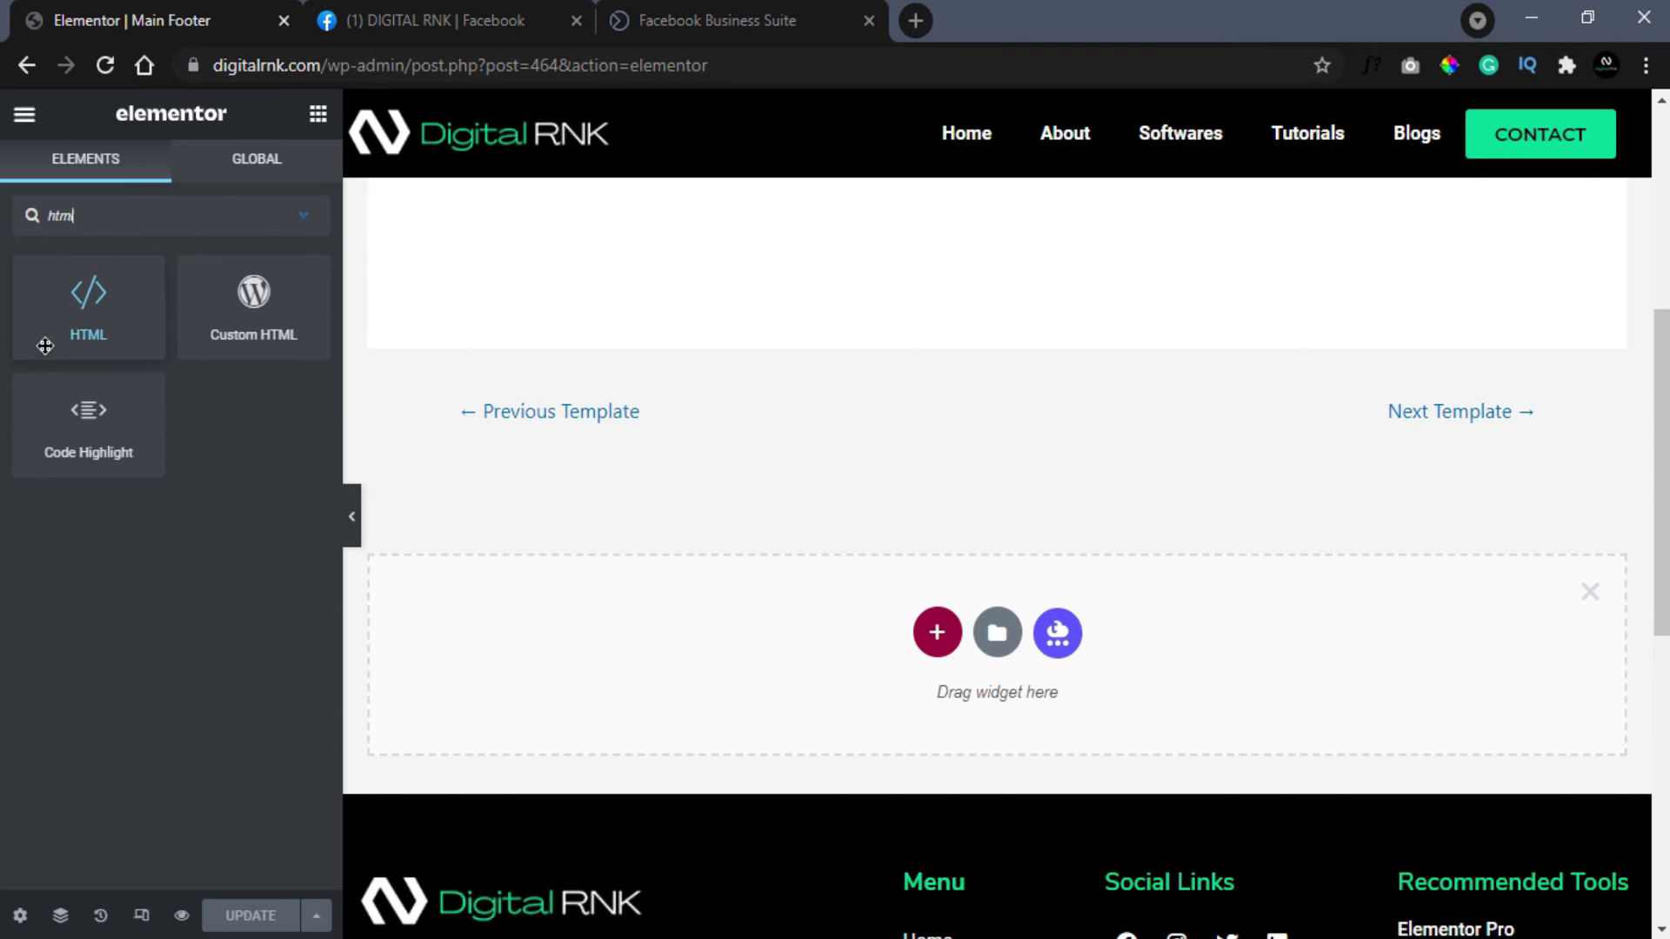
left_click_drag(83, 322, 730, 658)
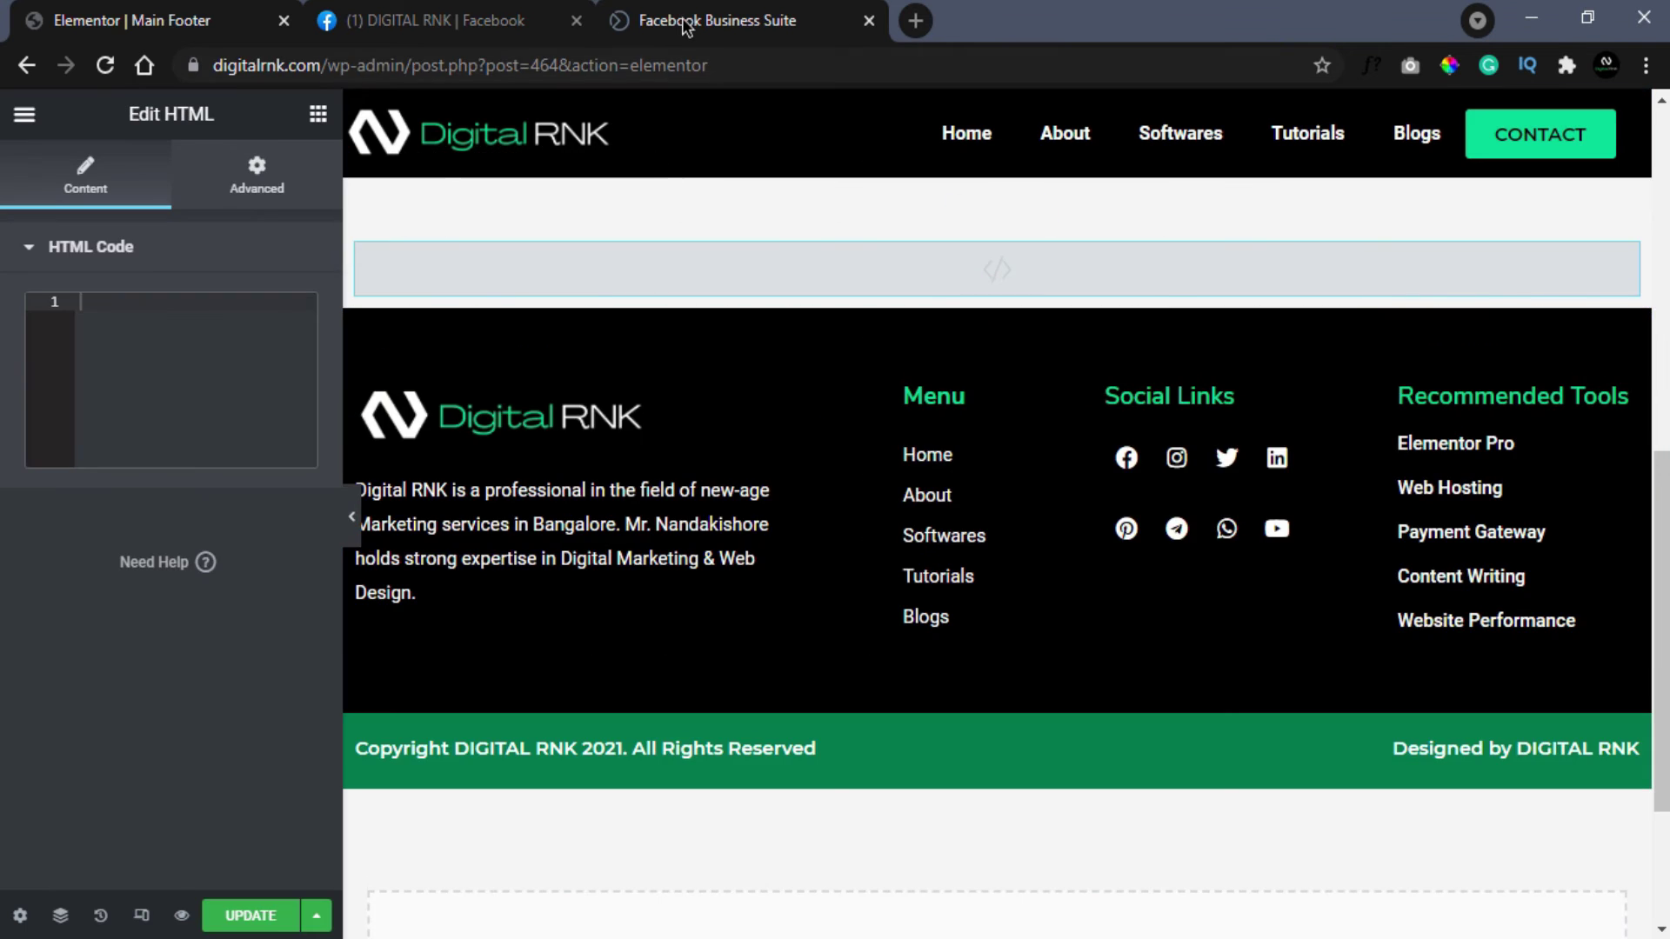
Step: Copy the Messenger Chat plugin code from Facebook Business Suite and paste it into the footer's HTML widget
left_click(686, 23)
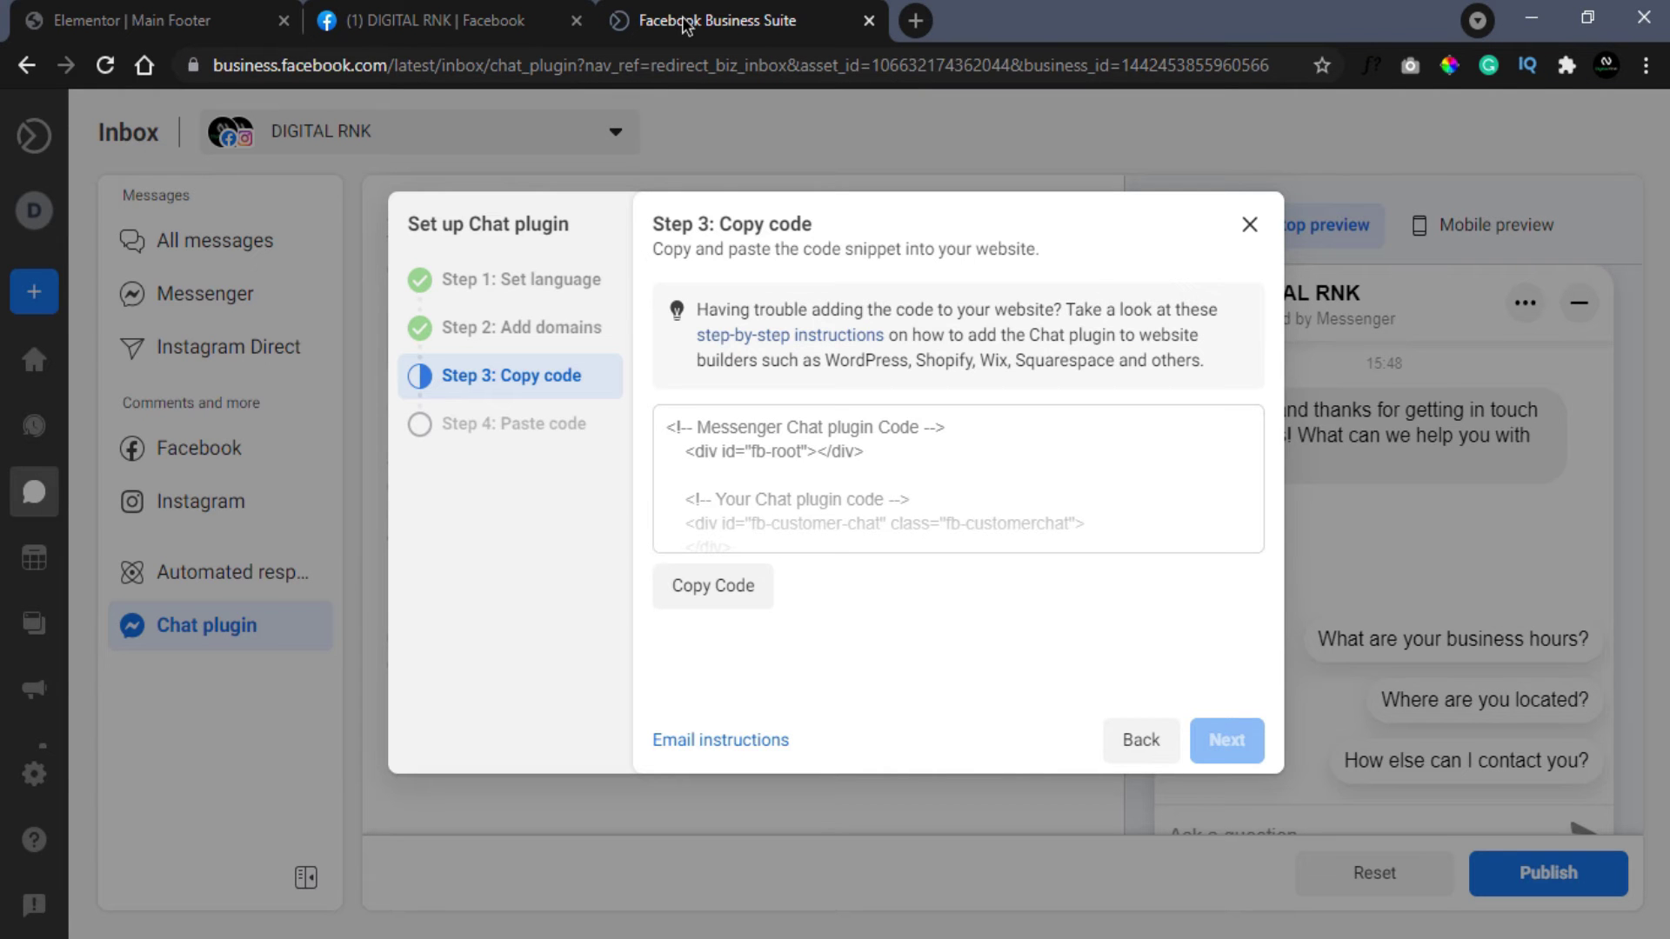
left_click(728, 588)
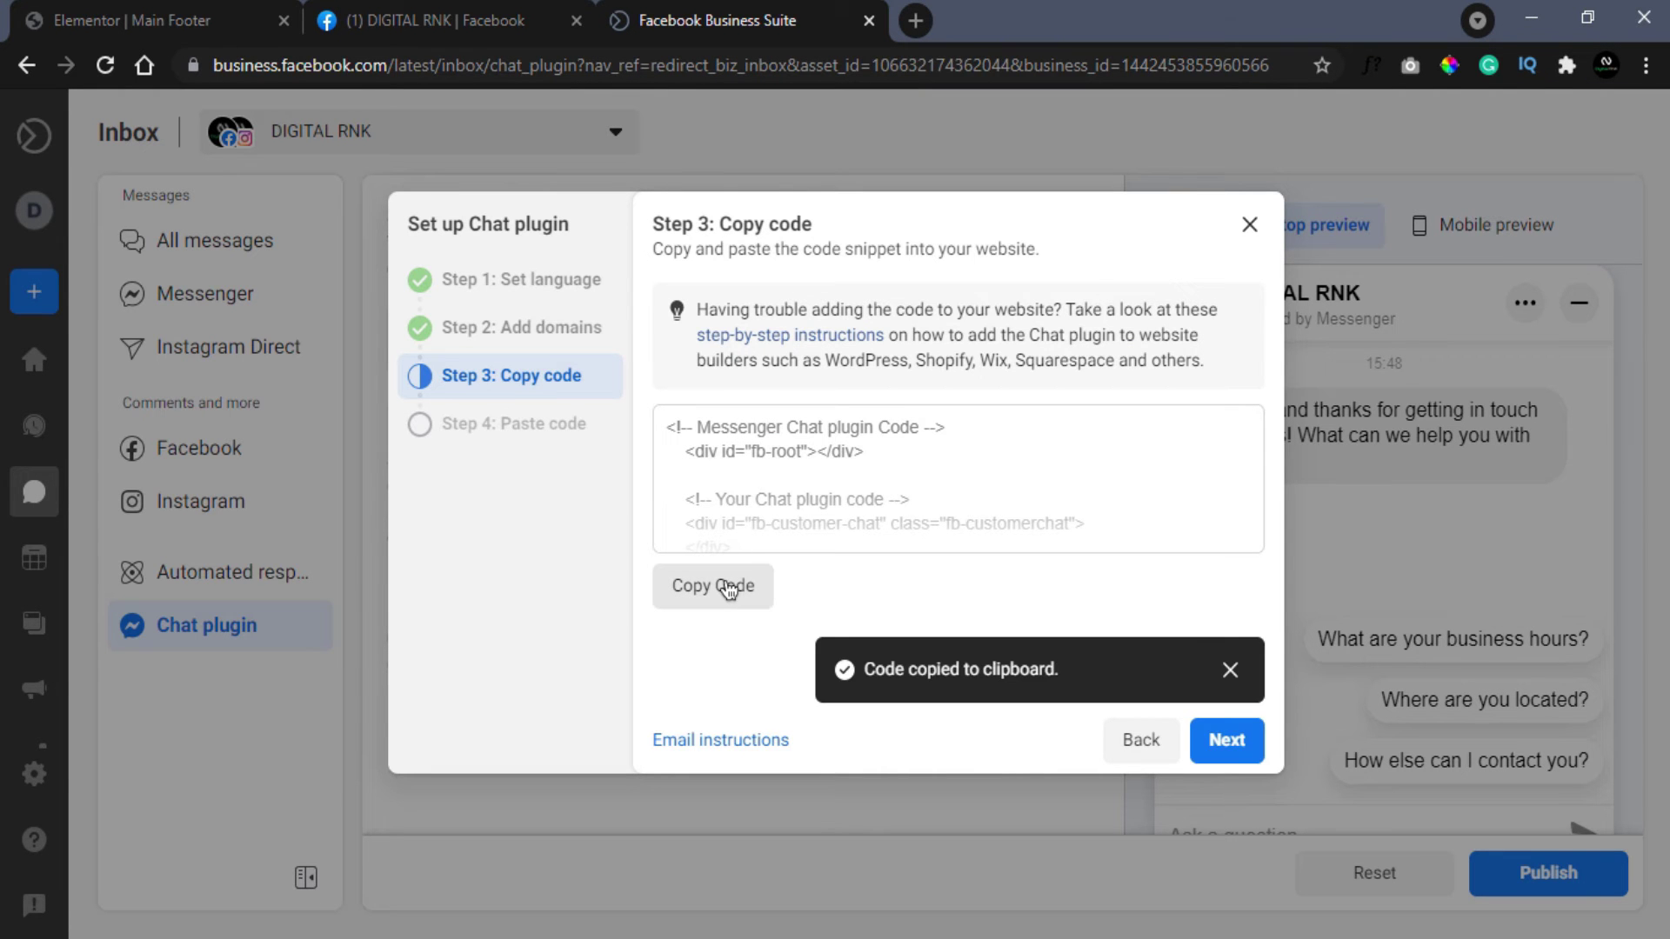
left_click(130, 20)
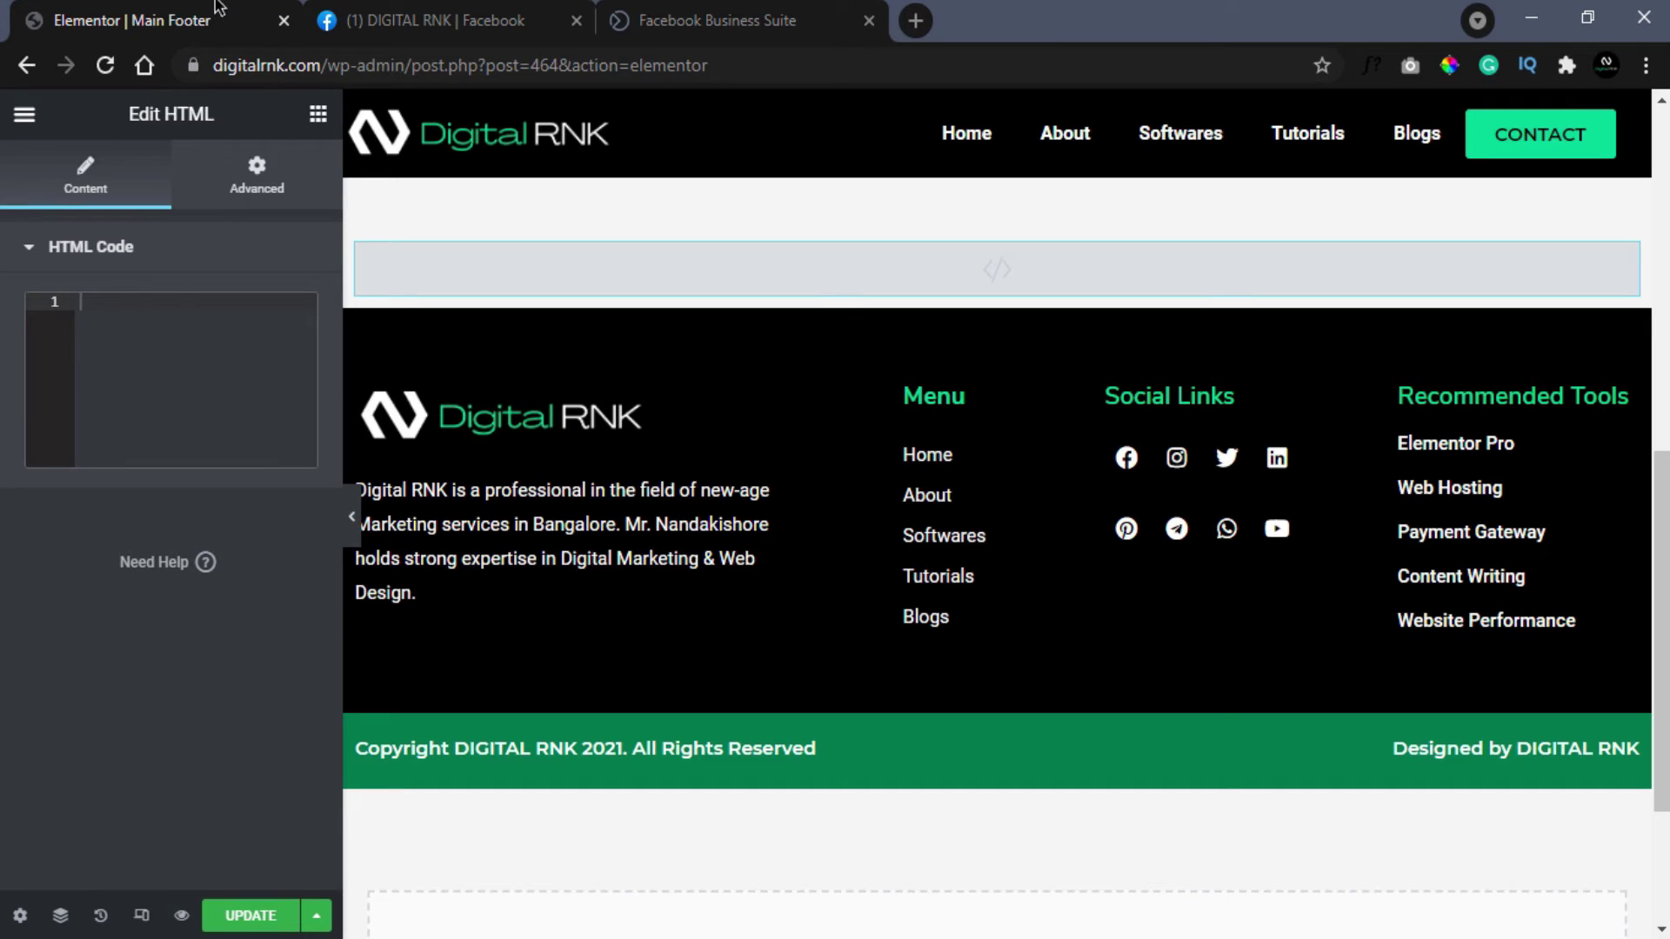
right_click(90, 301)
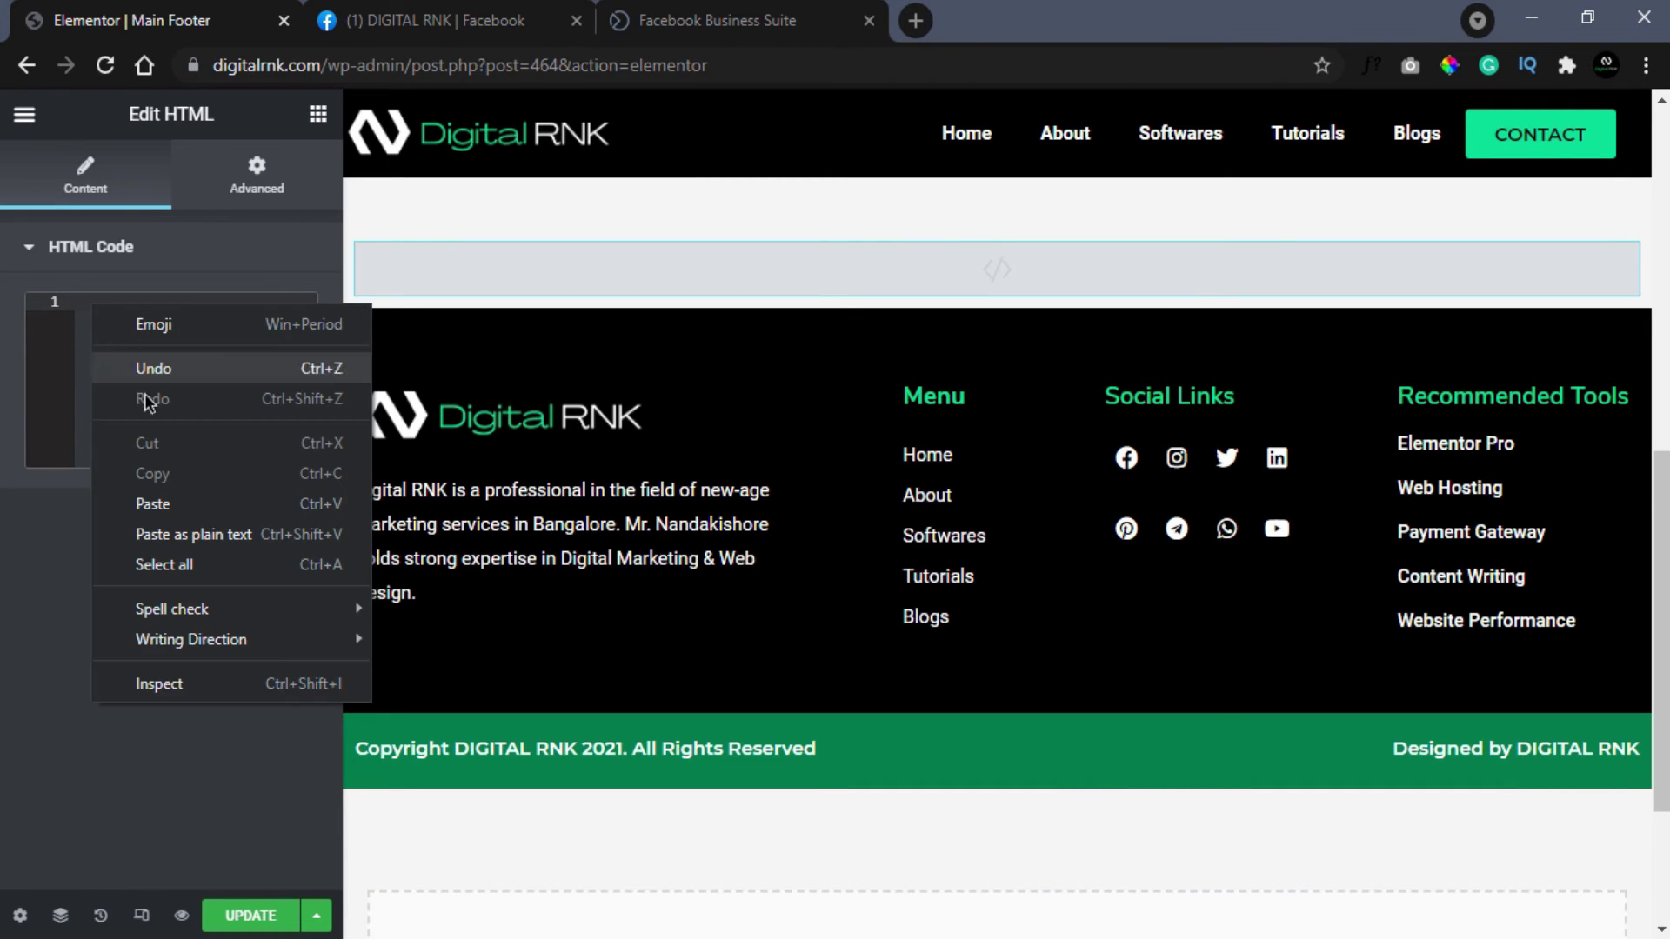
left_click(148, 504)
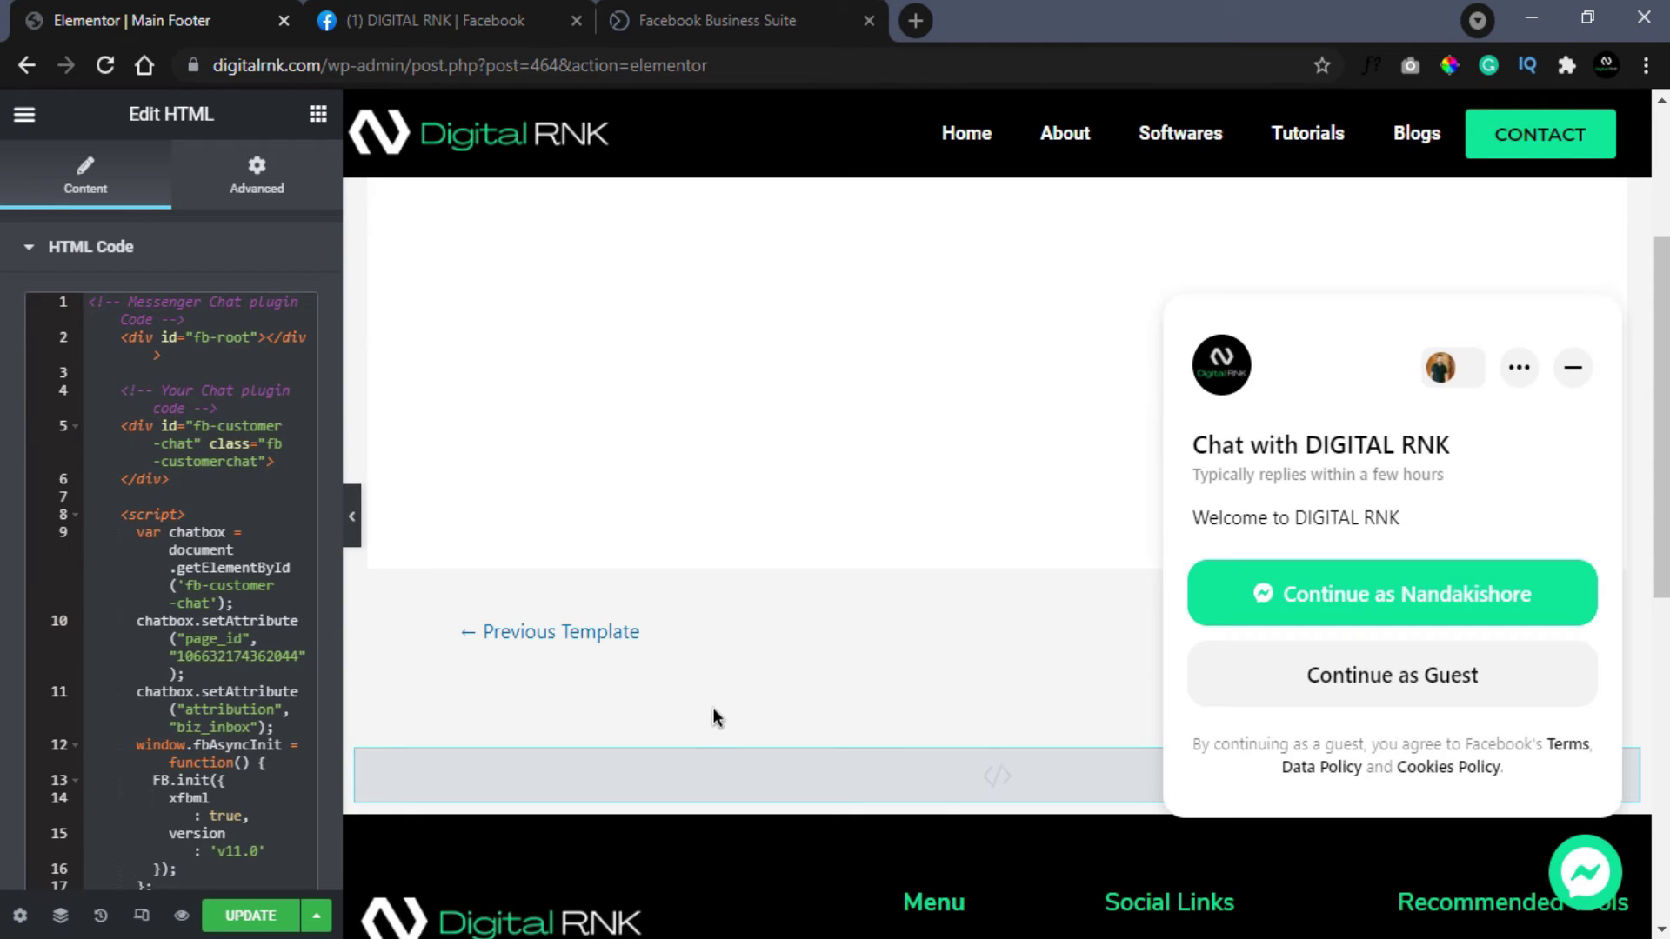
Step: Save the updated Main Footer template in Elementor, then return to the website's home page and reload it
scroll(722, 525, "down", 3)
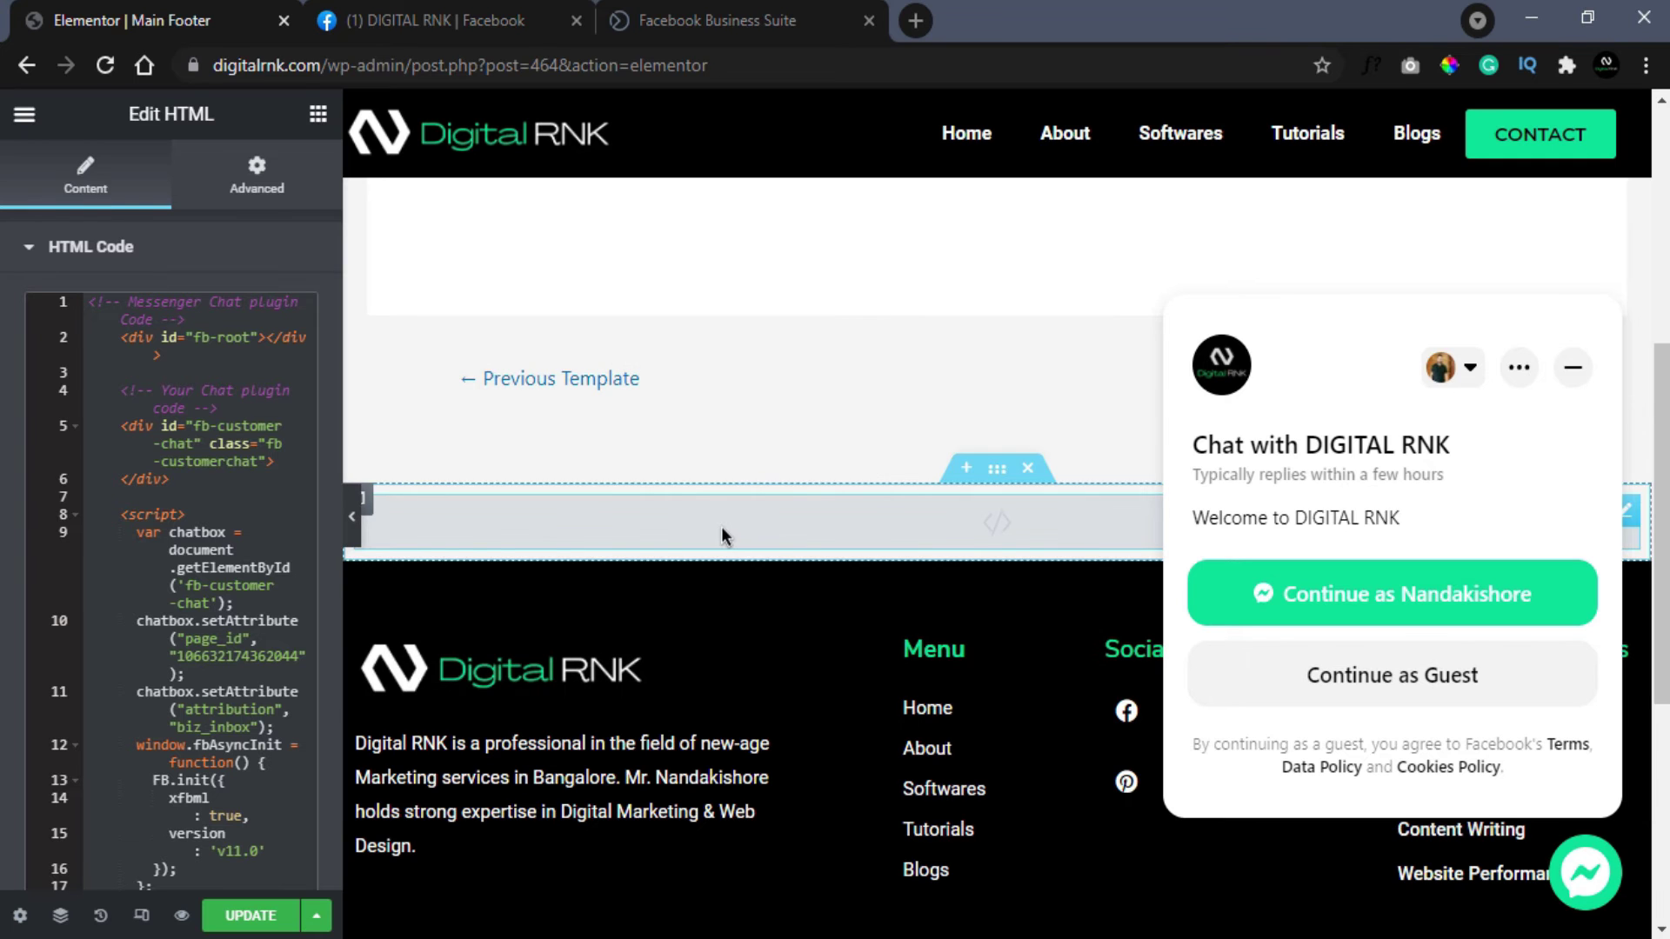
left_click(271, 917)
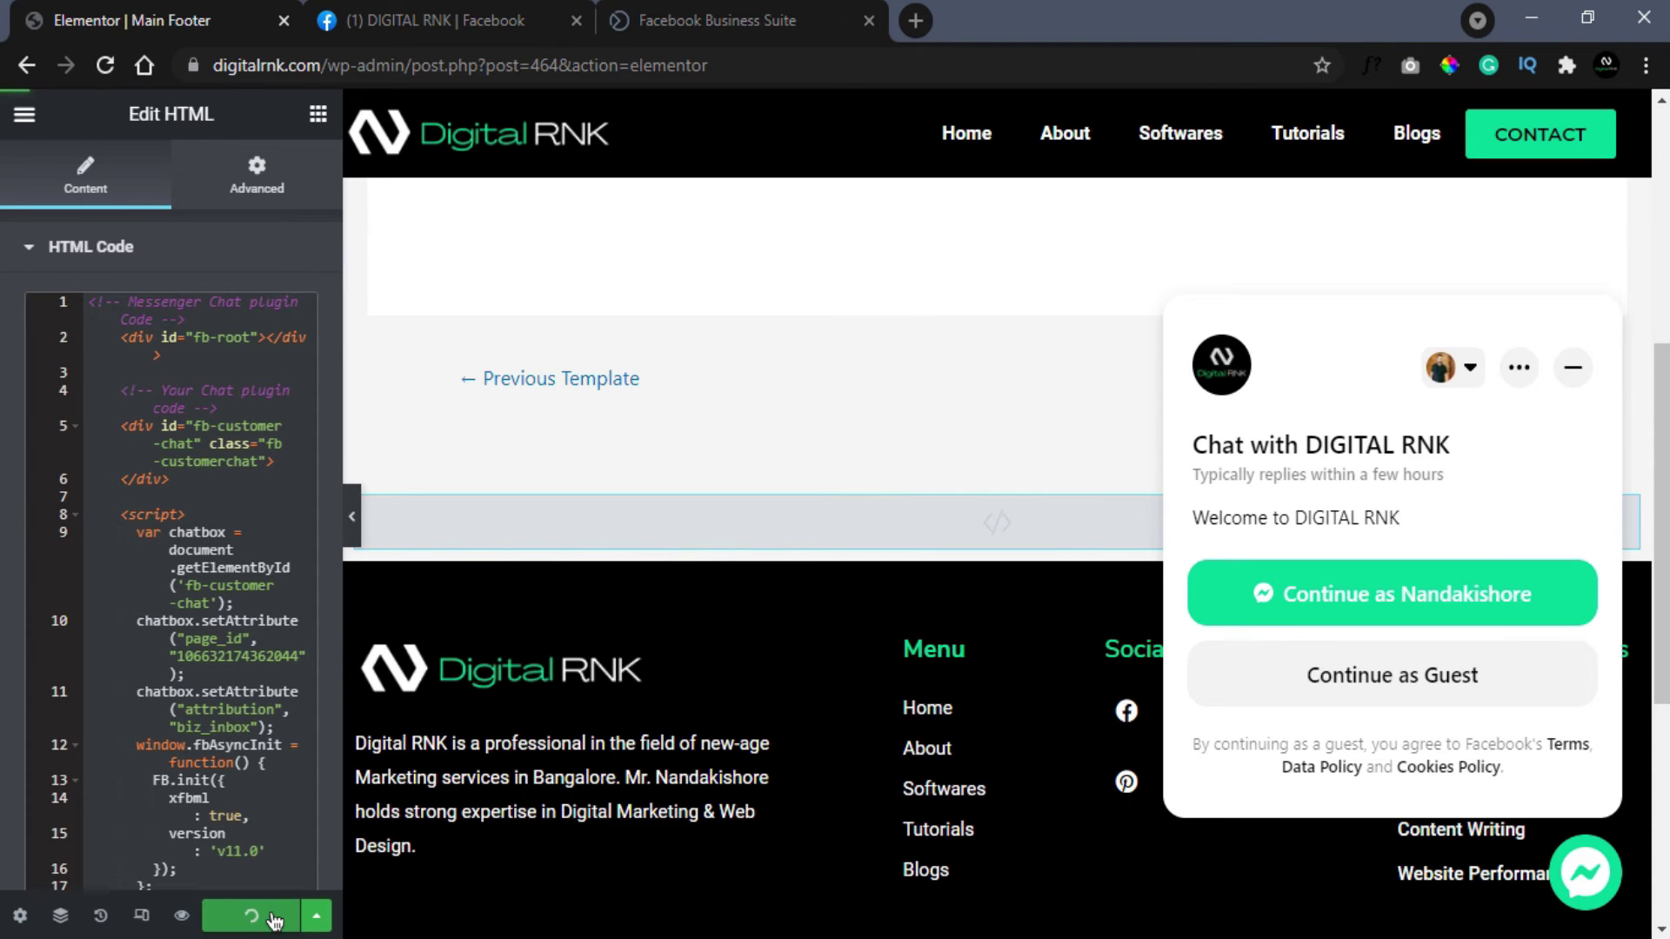
left_click(14, 59)
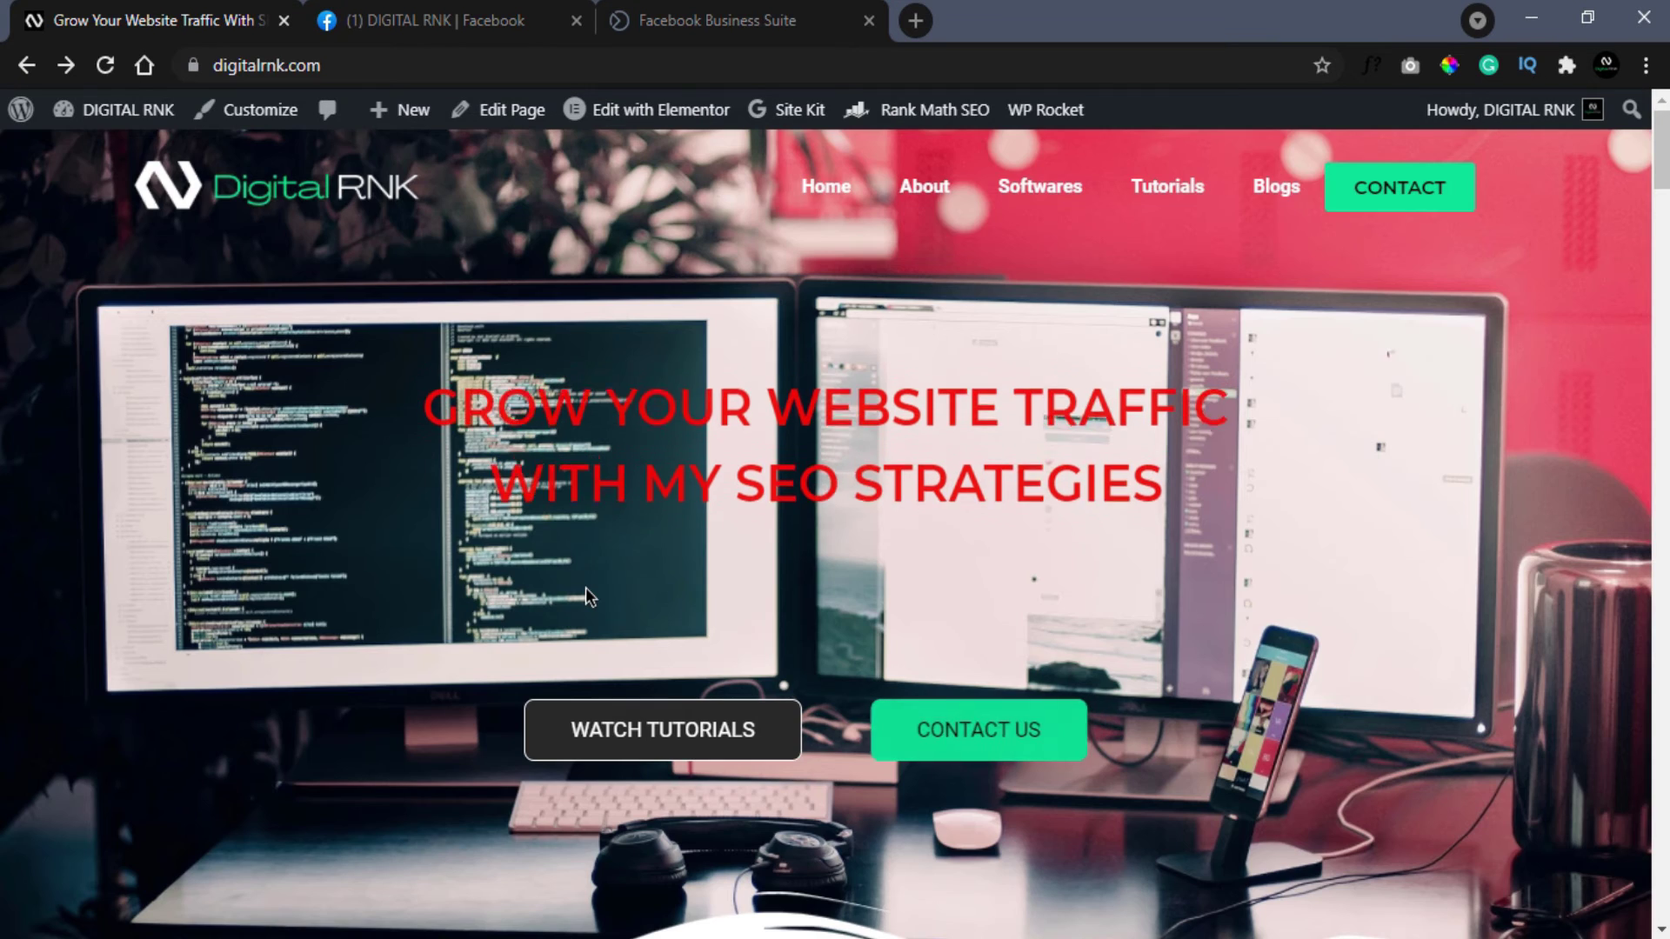
left_click(105, 68)
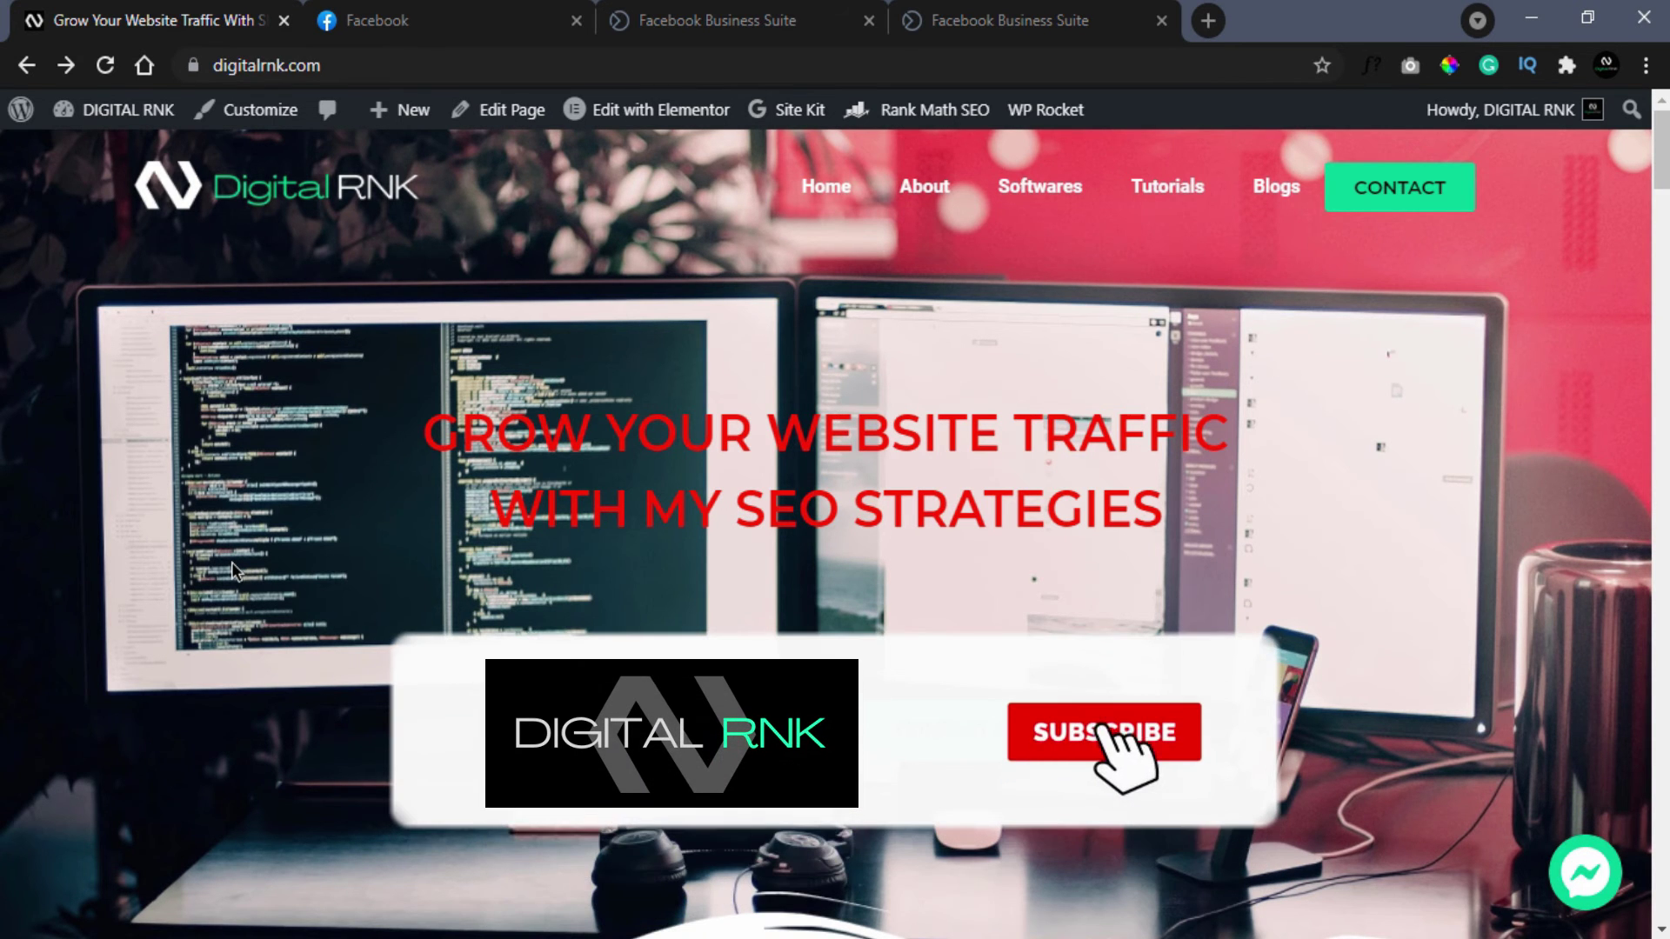
Step: Test the site's Messenger chat by continuing with the logged-in account and sending "Hi I need your help"
left_click(1561, 875)
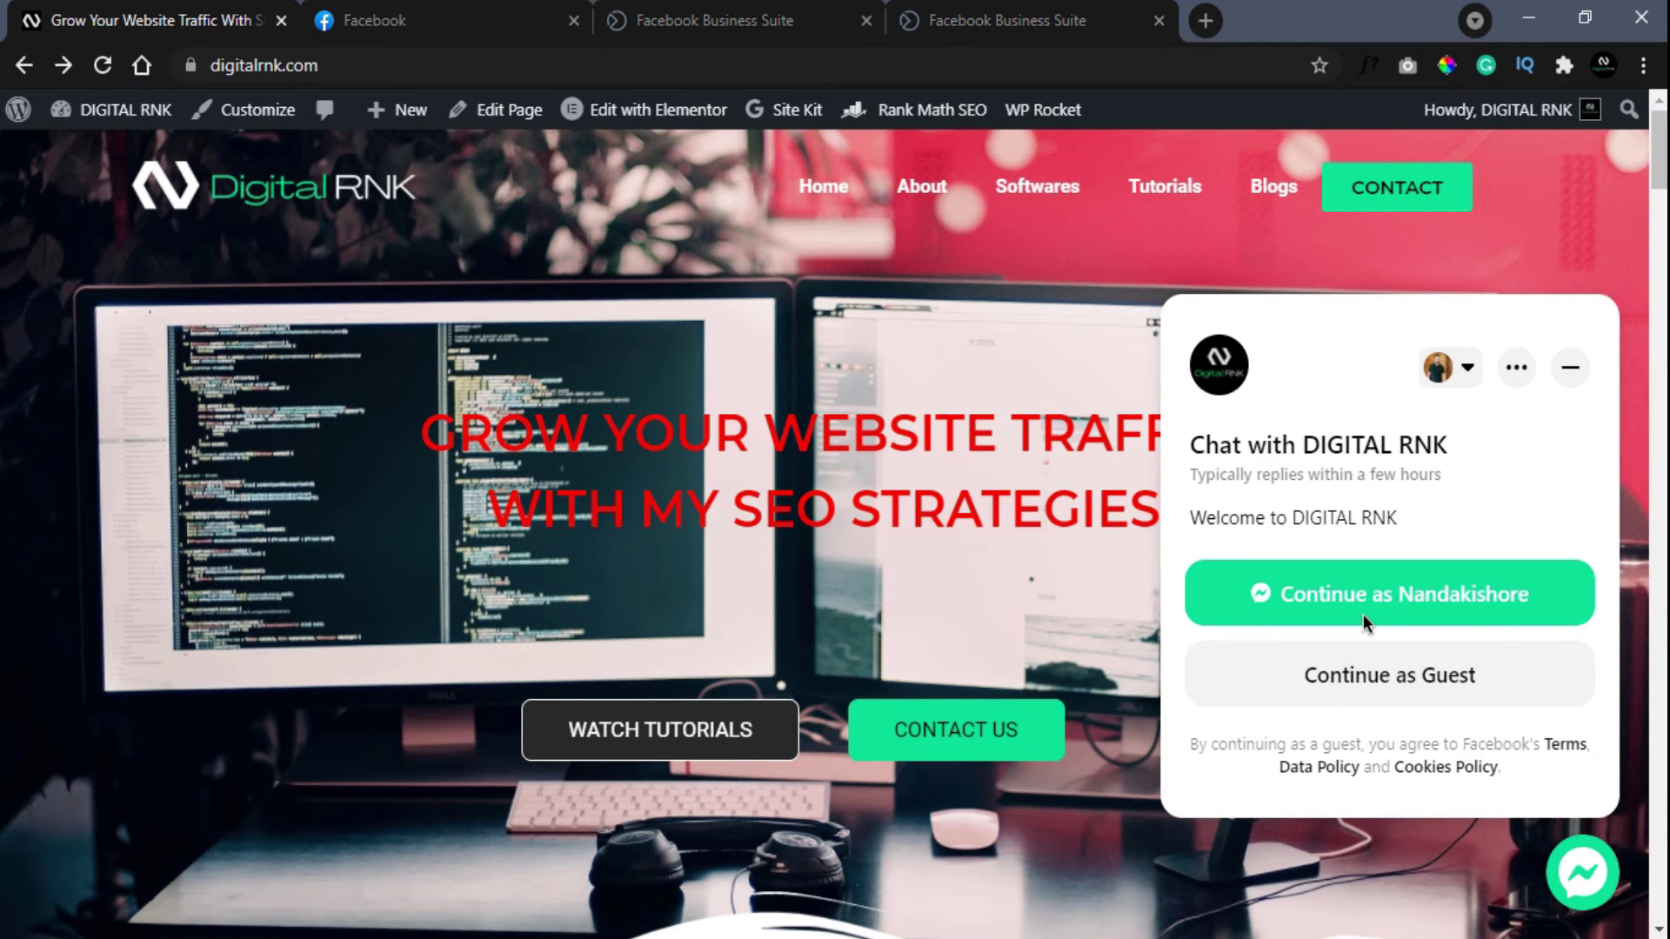
left_click(1364, 607)
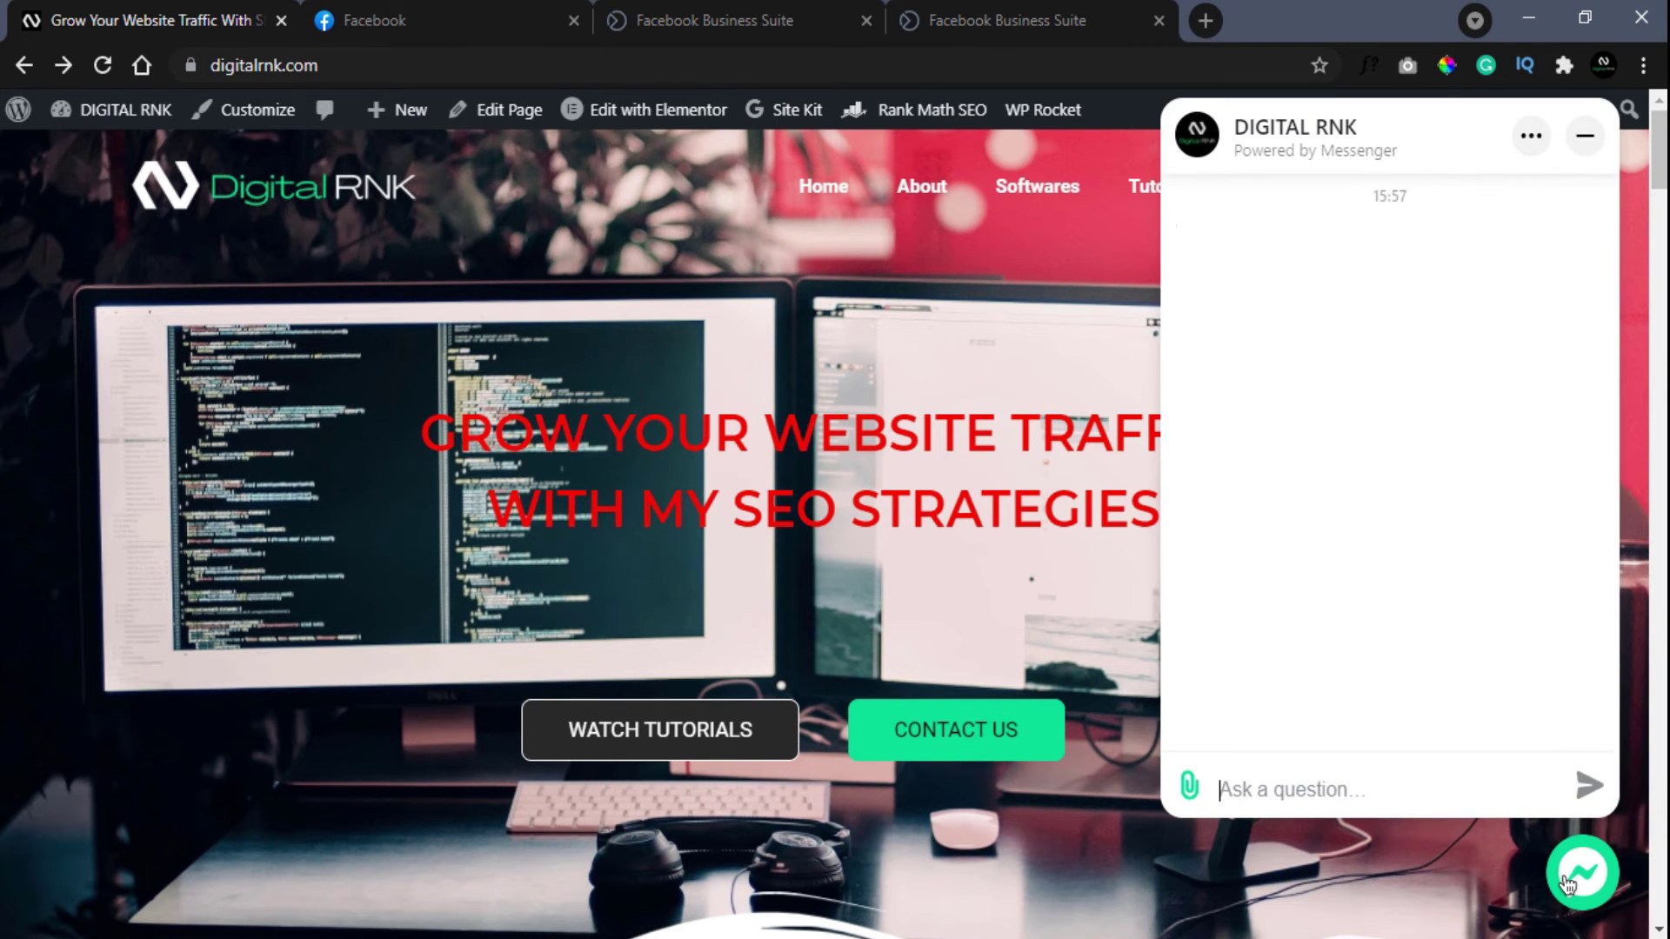
type("Hi I need your help")
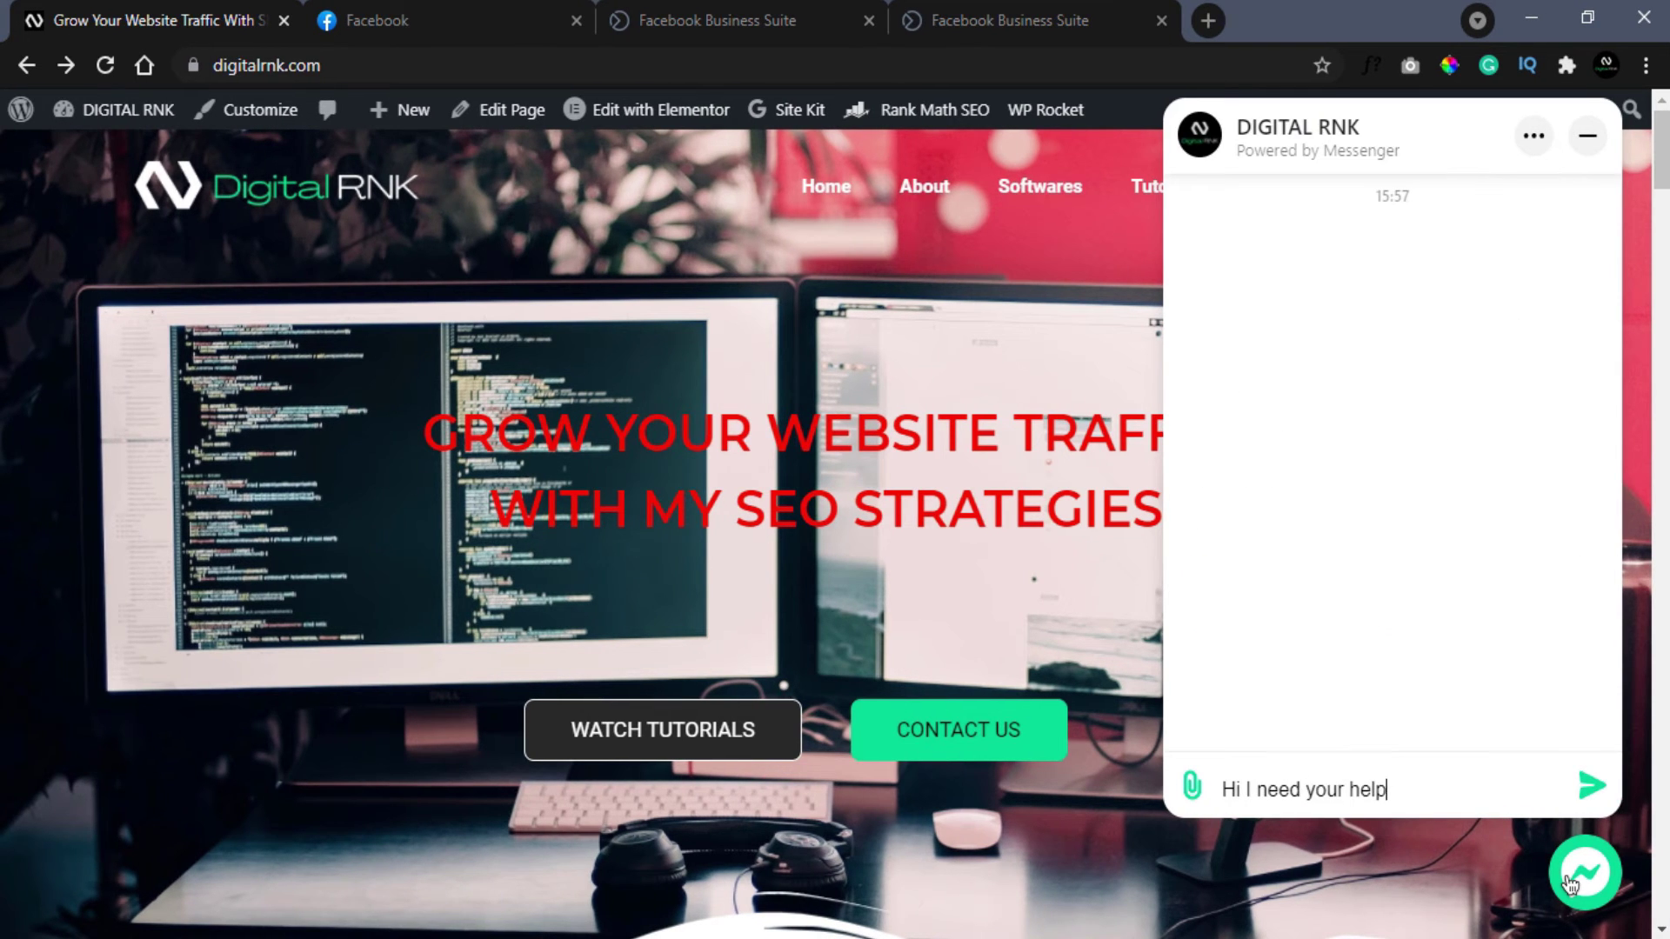
left_click(1588, 793)
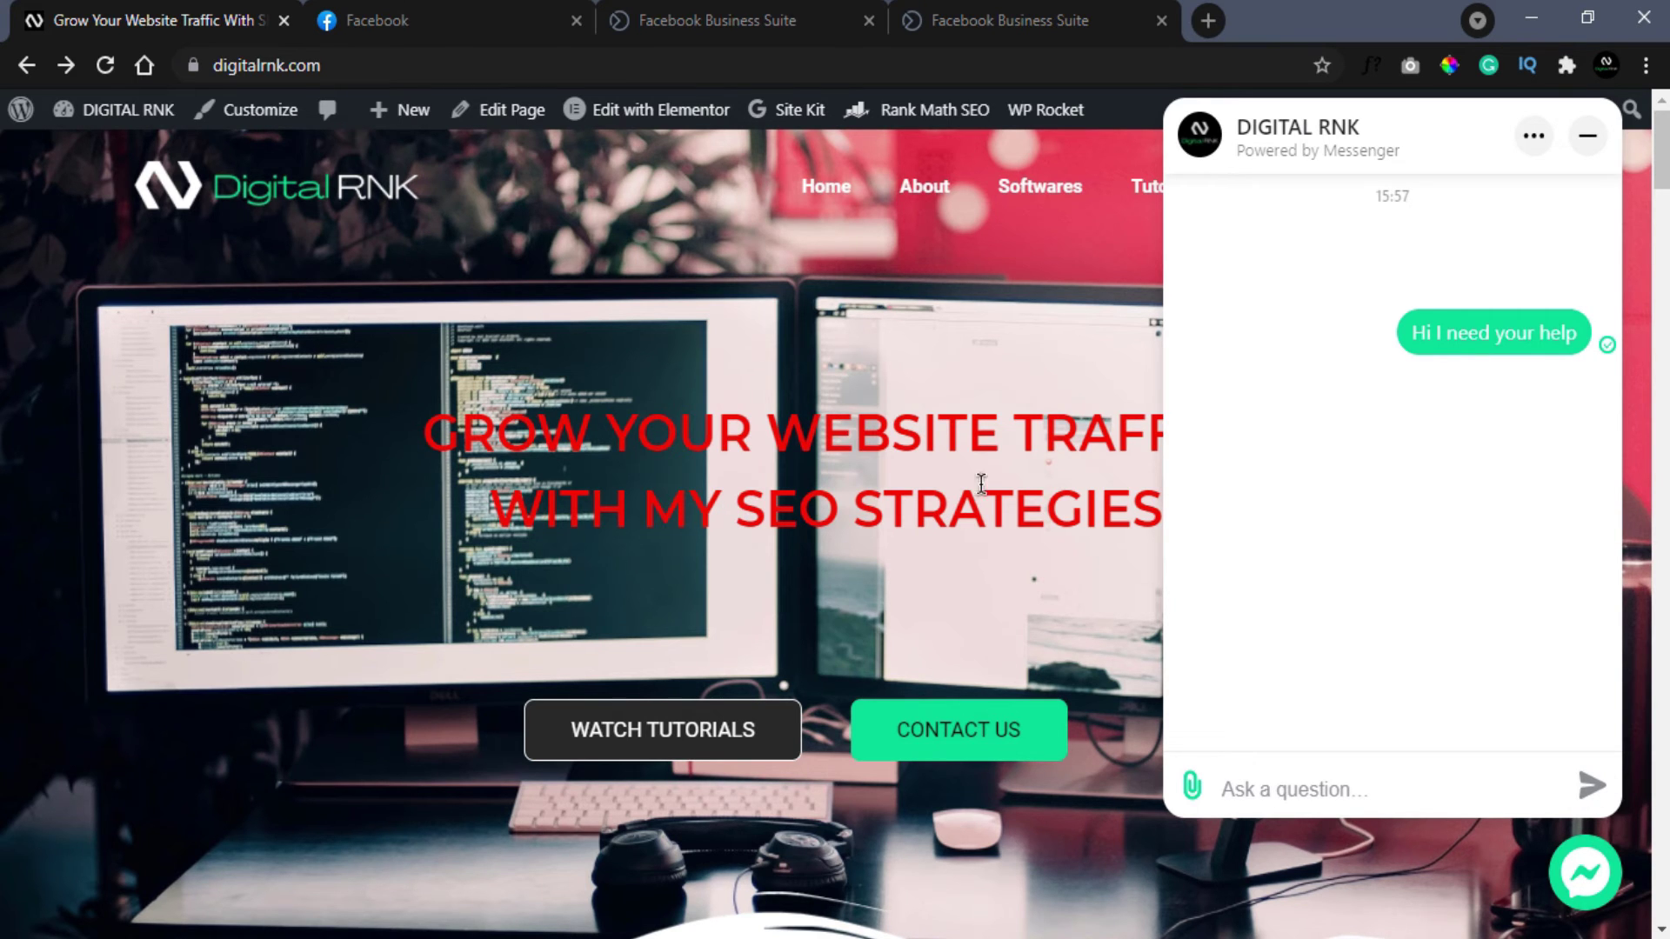
Step: Open the visitor's message from the Facebook notifications and reply "Hi, Thanks for reaching out, we'll get back to you soon!"
left_click(479, 9)
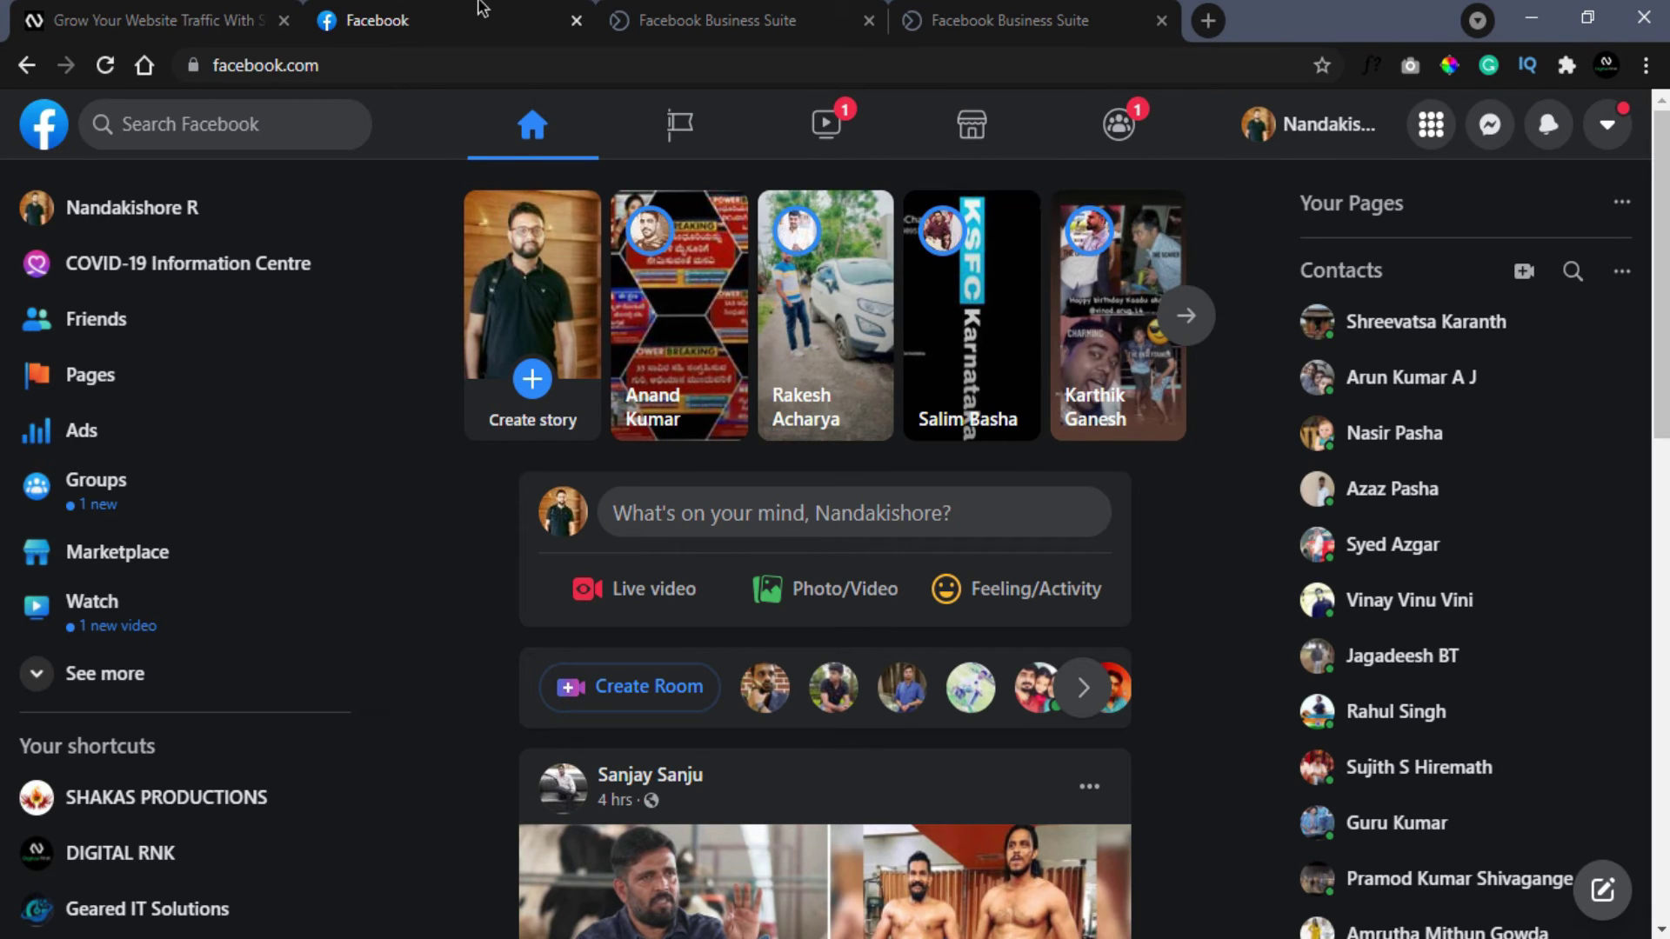
left_click(1550, 132)
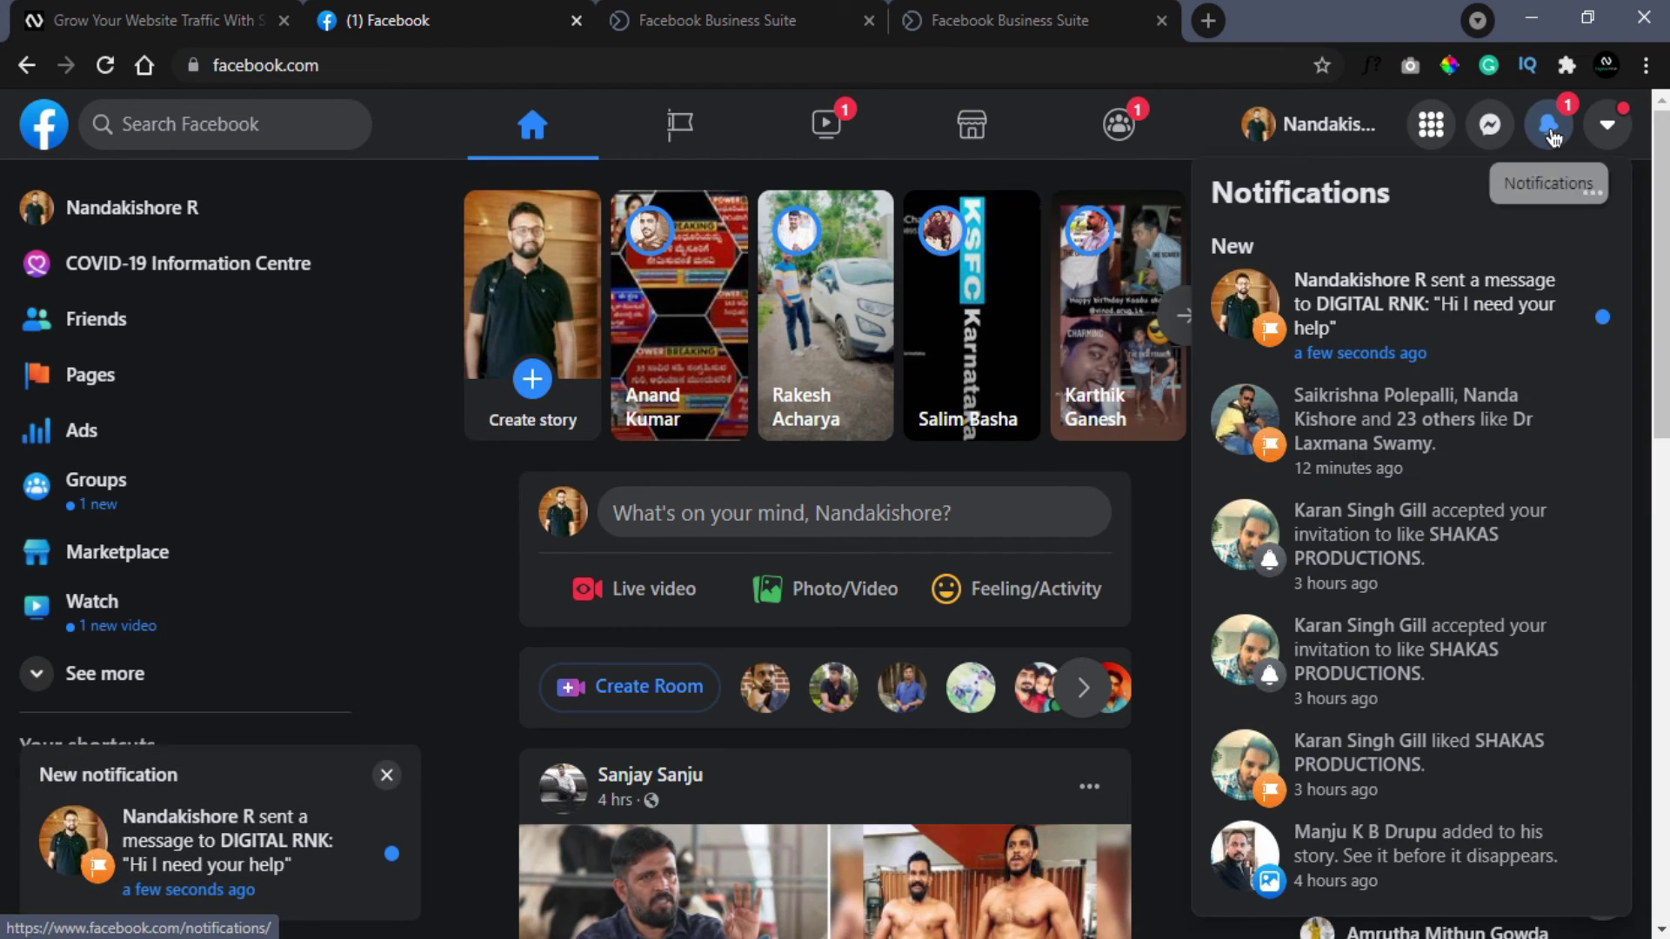
left_click(1446, 328)
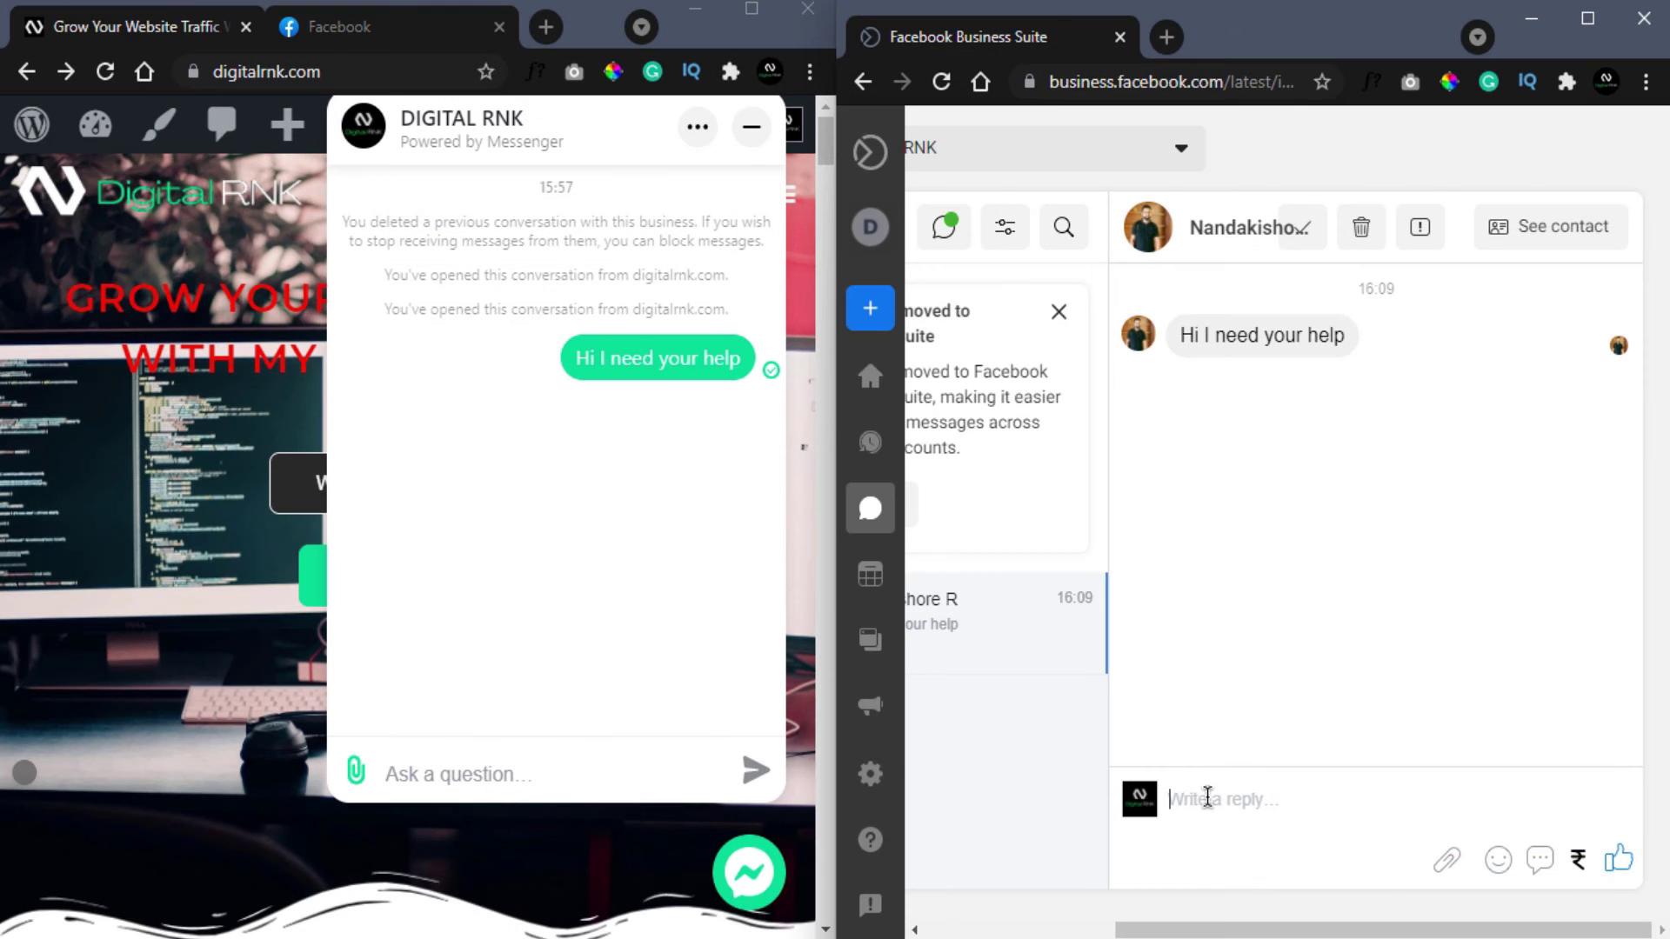
type("Hi, Thanks for reaching out, we'll get back to you soon!")
left_click(1613, 859)
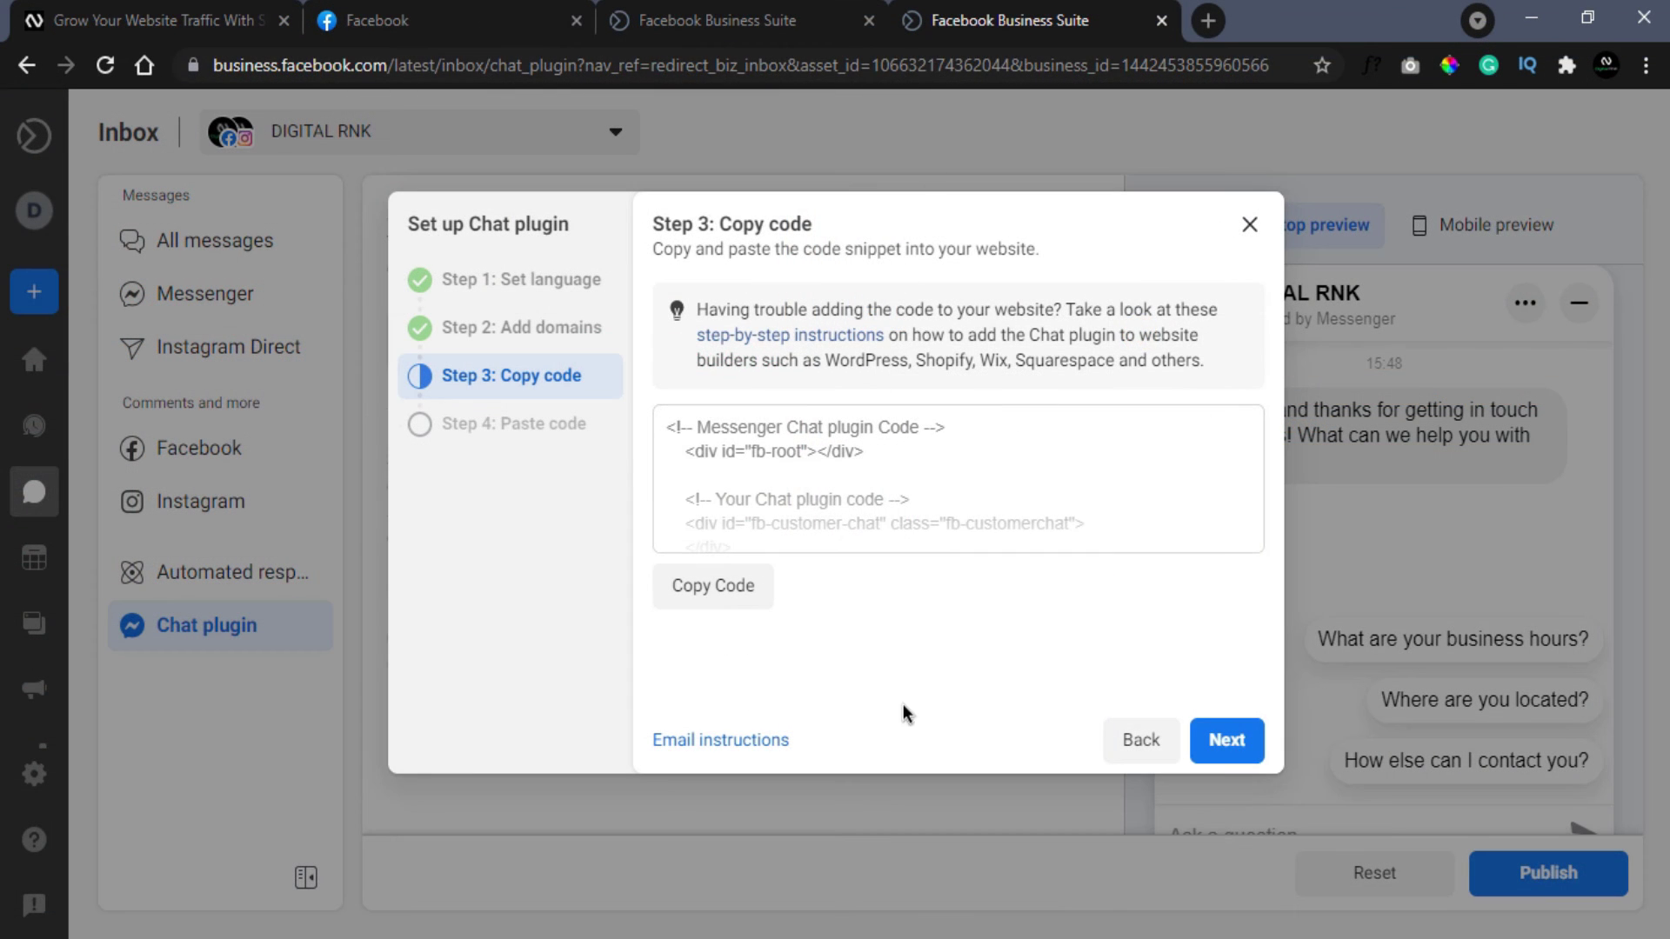
Step: Switch to Facebook Business Suite and complete the Chat plugin setup through its copy-code and paste-code stages
left_click(1222, 740)
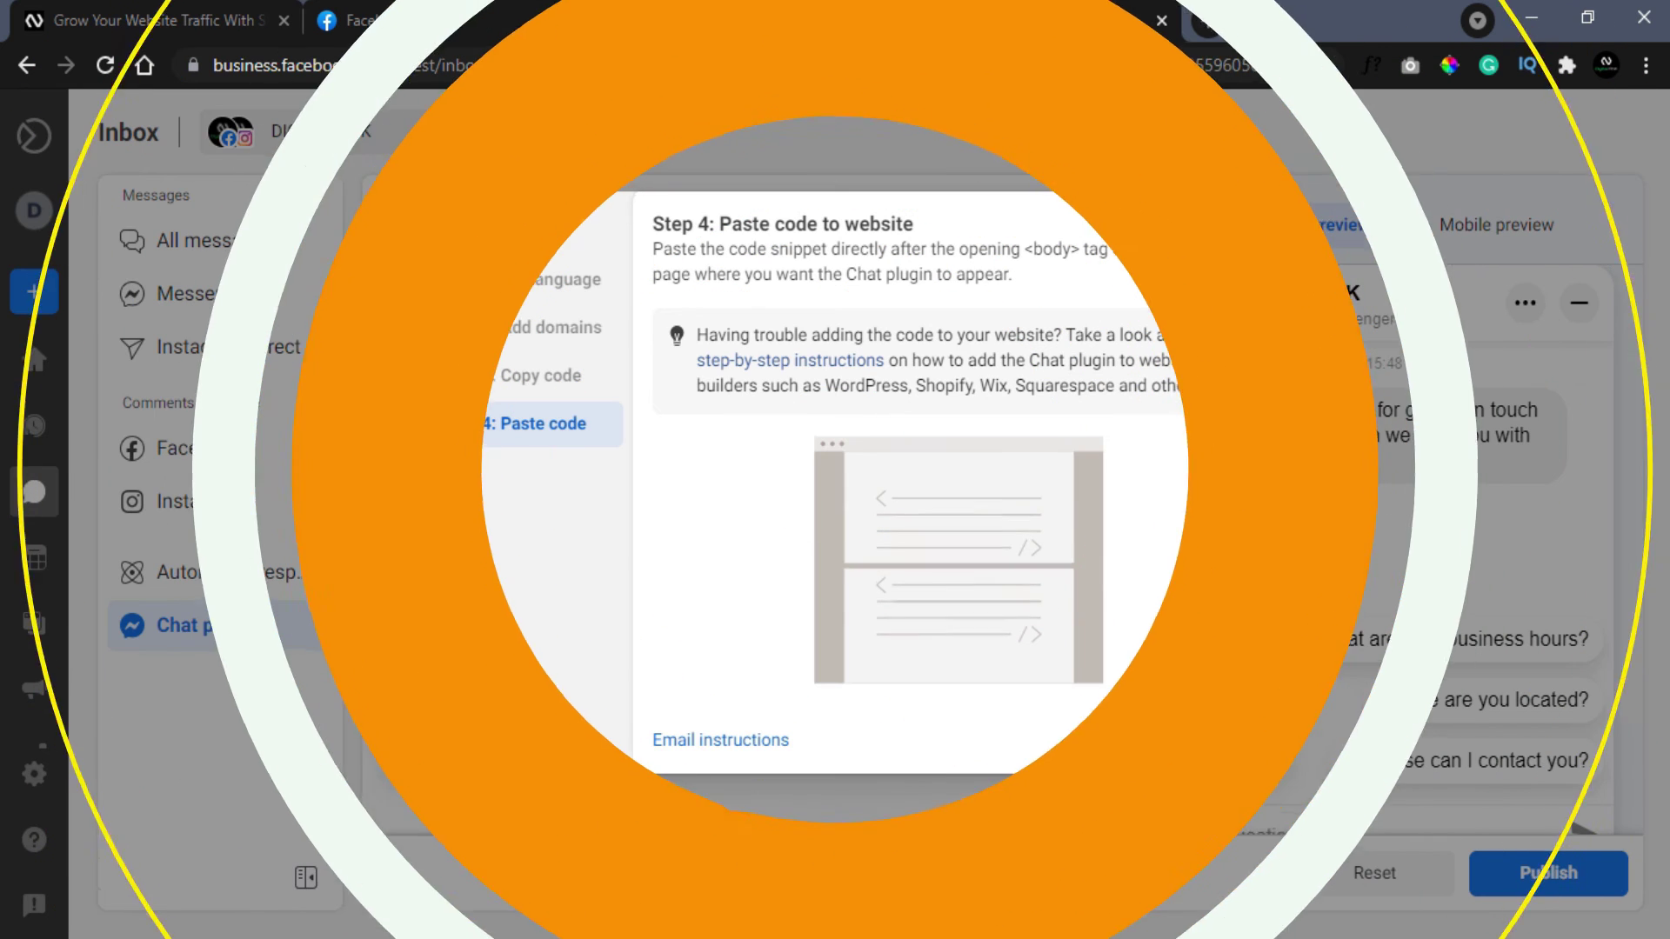
left_click(1220, 740)
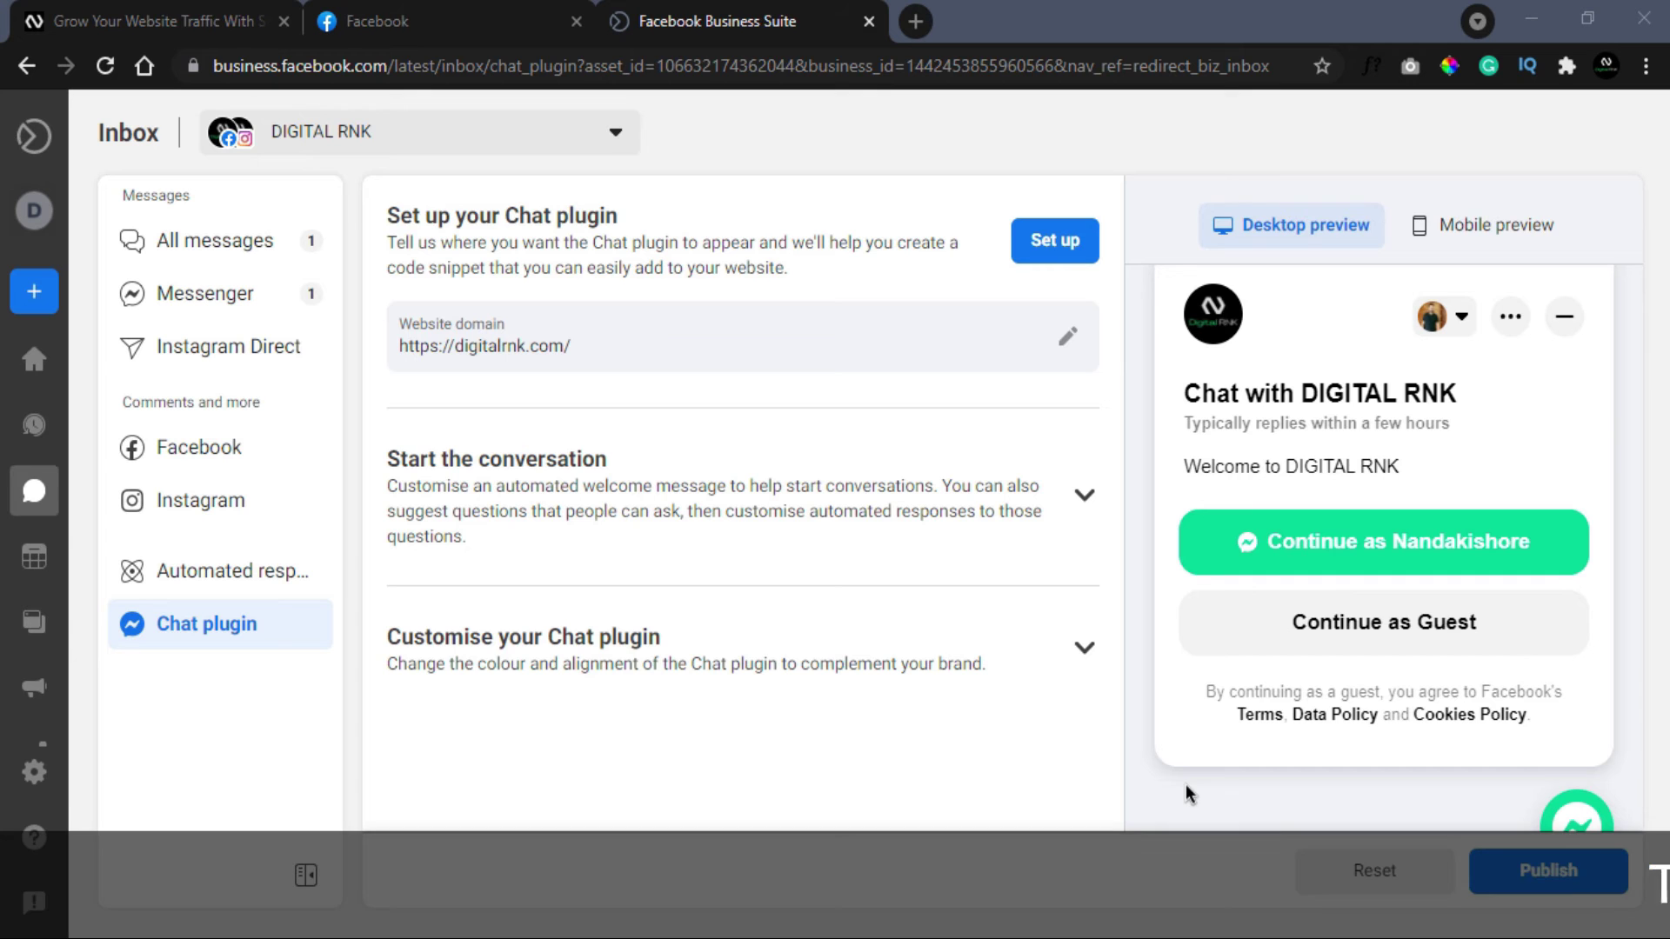
Step: Turn on the Chat plugin's welcome message and frequently asked questions, and open the business hours question for editing
left_click(1085, 497)
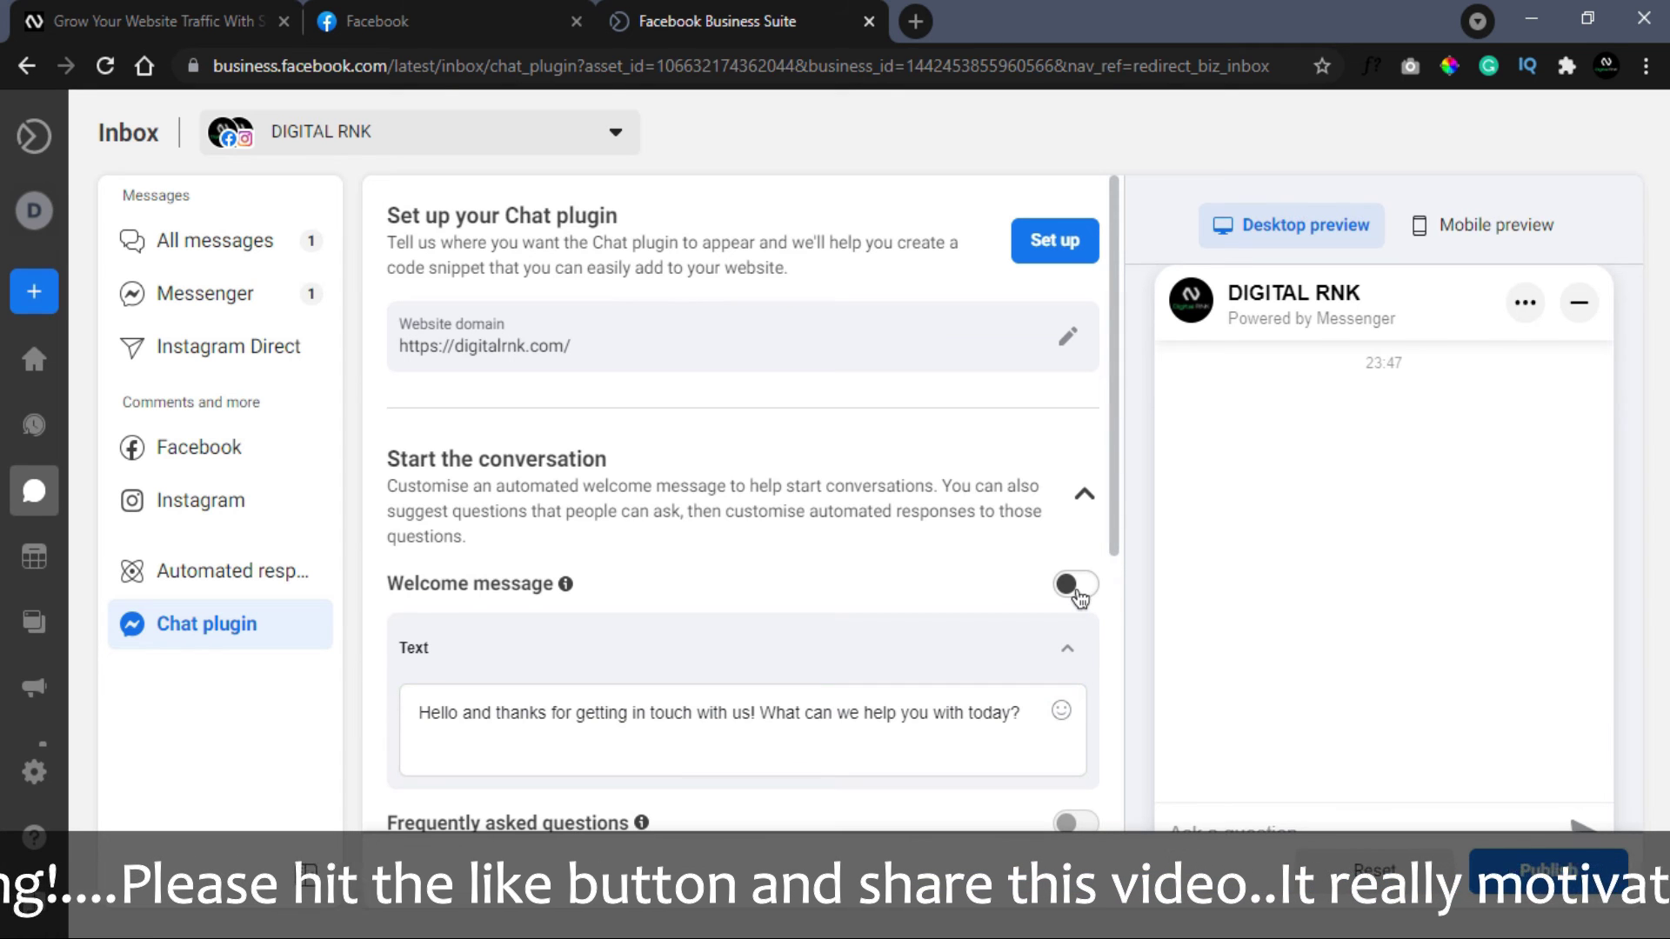
left_click(1076, 584)
scroll(771, 567, "down", 3)
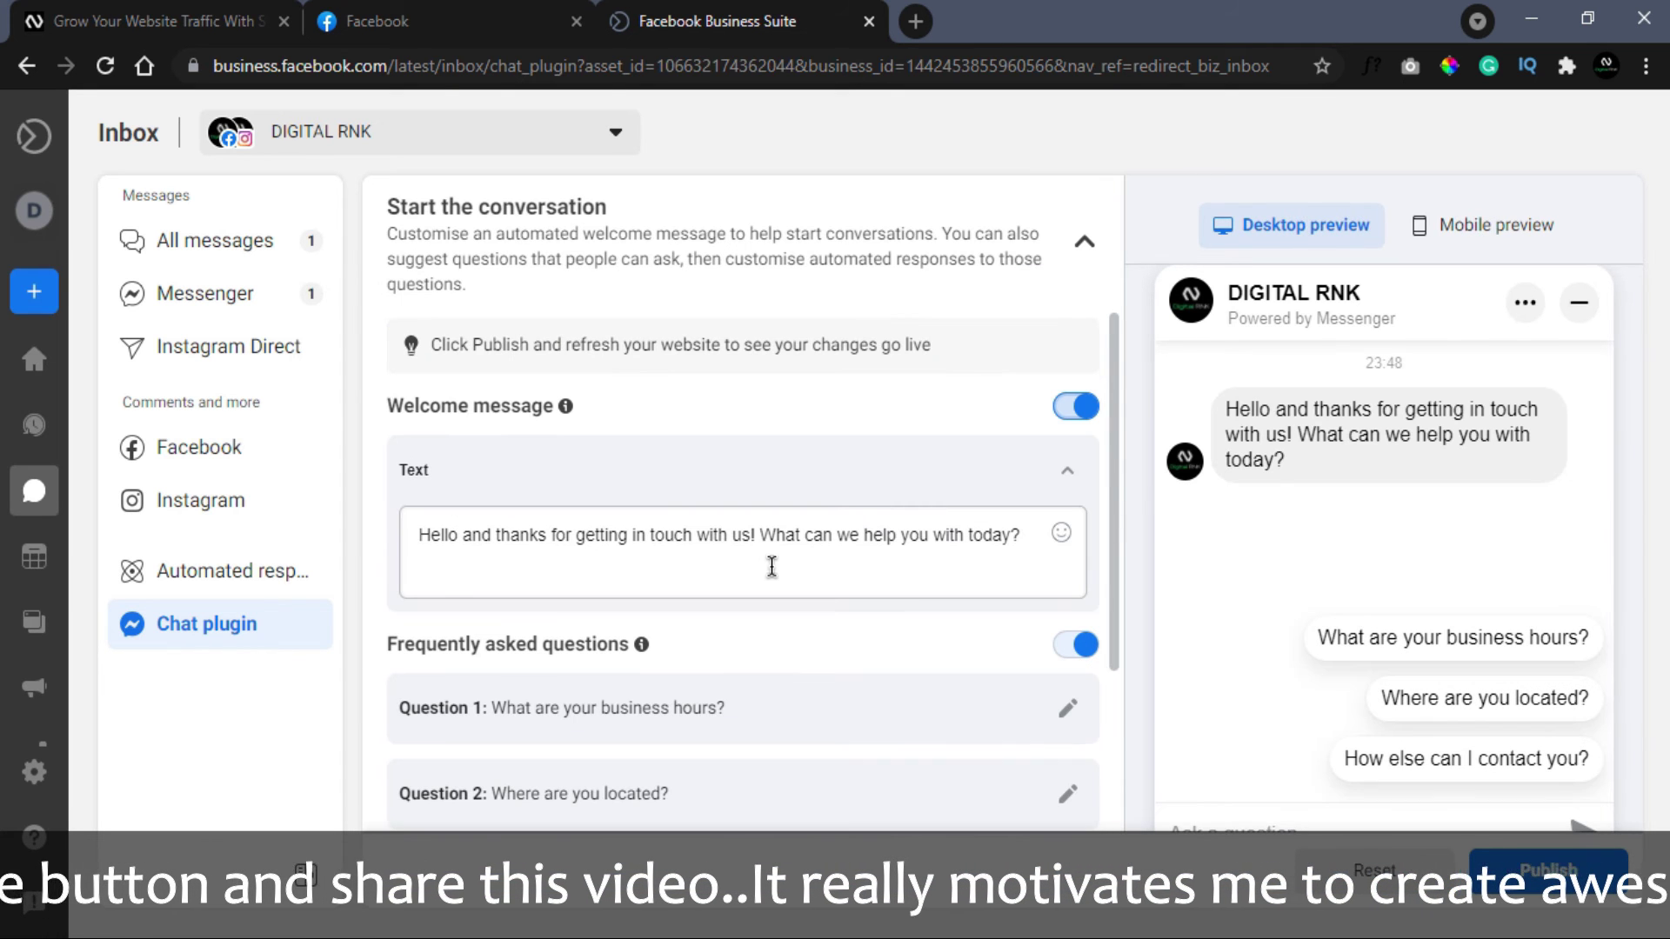
left_click(771, 566)
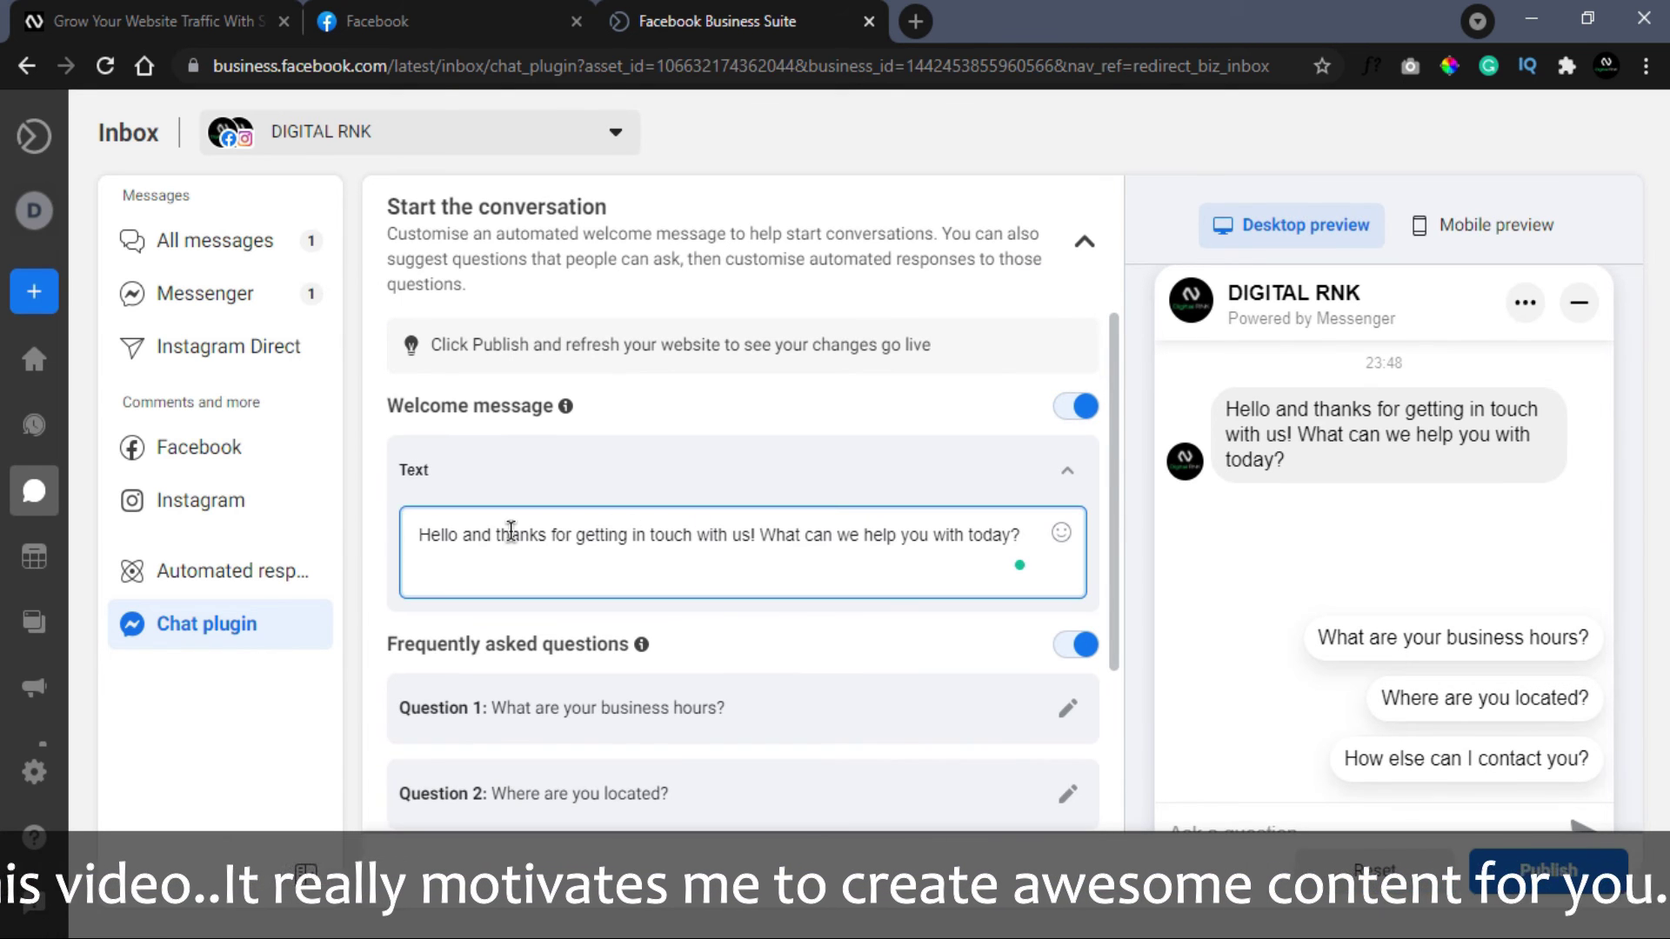
scroll(836, 546, "down", 3)
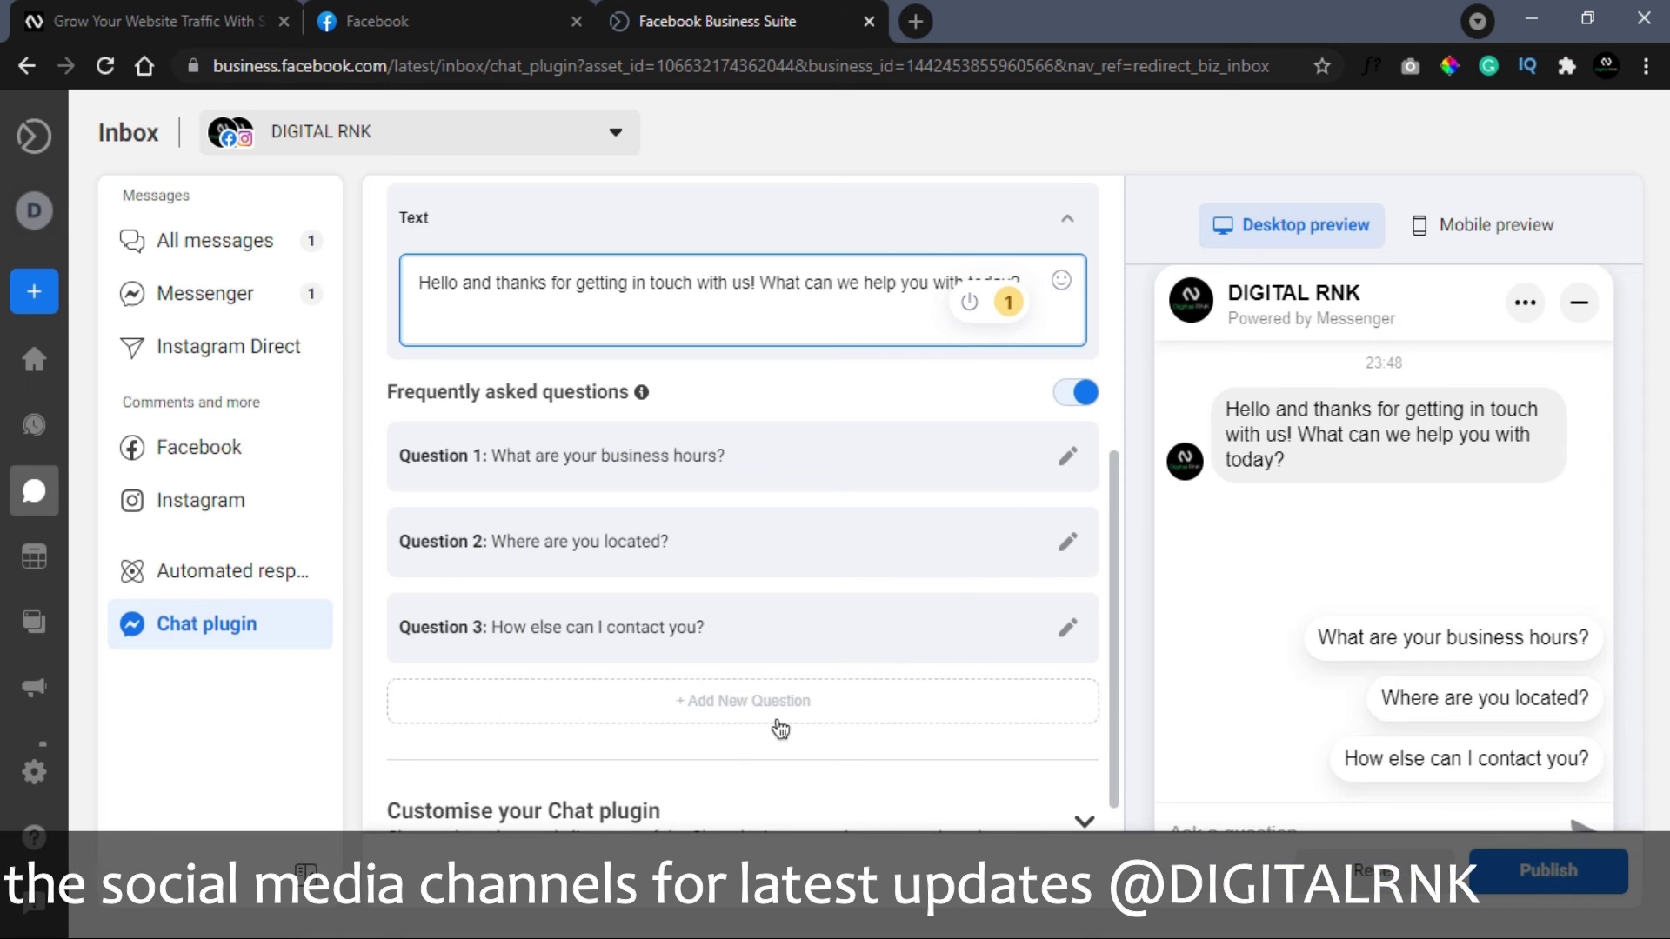
mouse_move(748, 711)
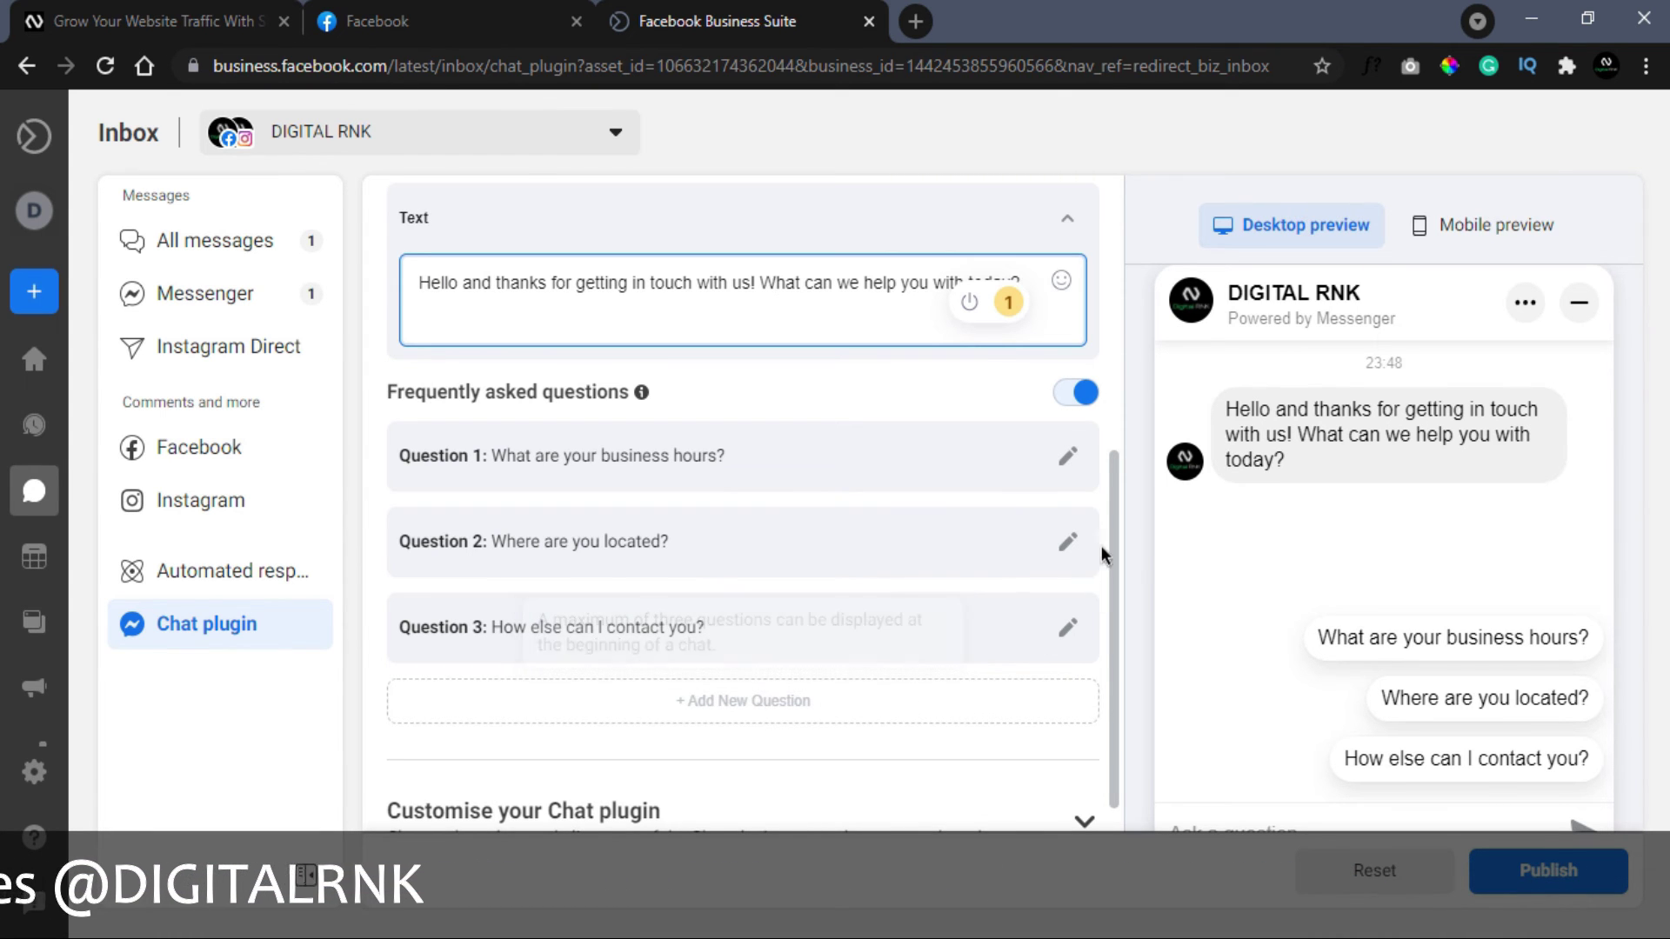
left_click(1068, 456)
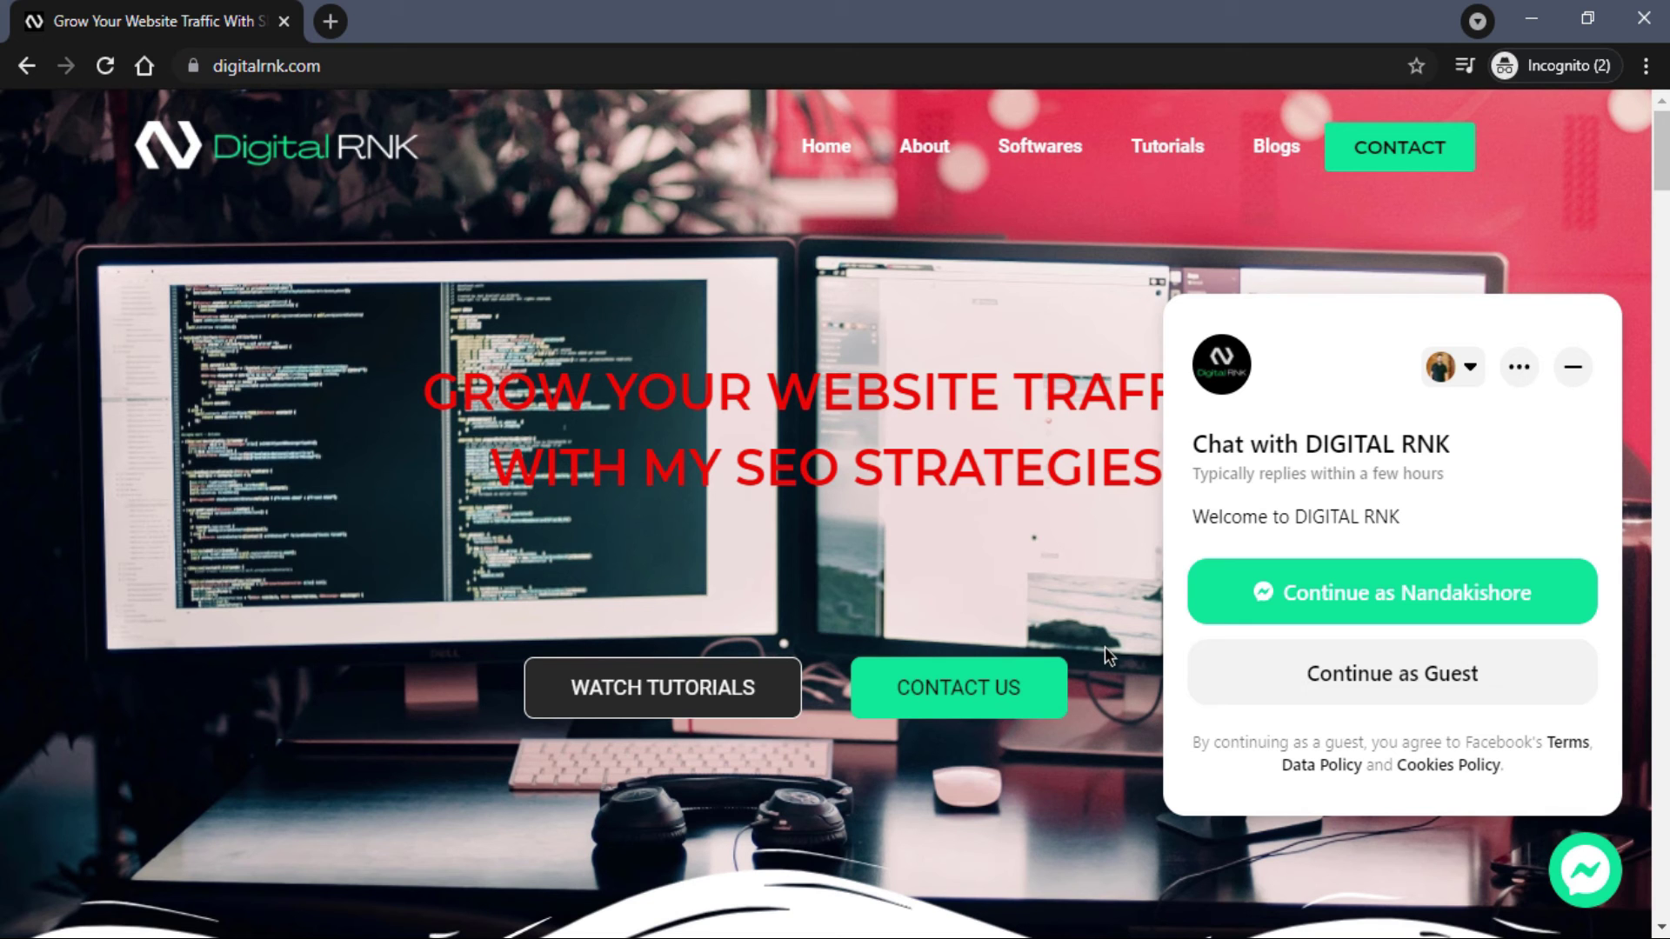
Step: In an incognito window, chat on the website as a guest, send "Hi, I need more info about your service" and decline the Messenger login
left_click(1355, 593)
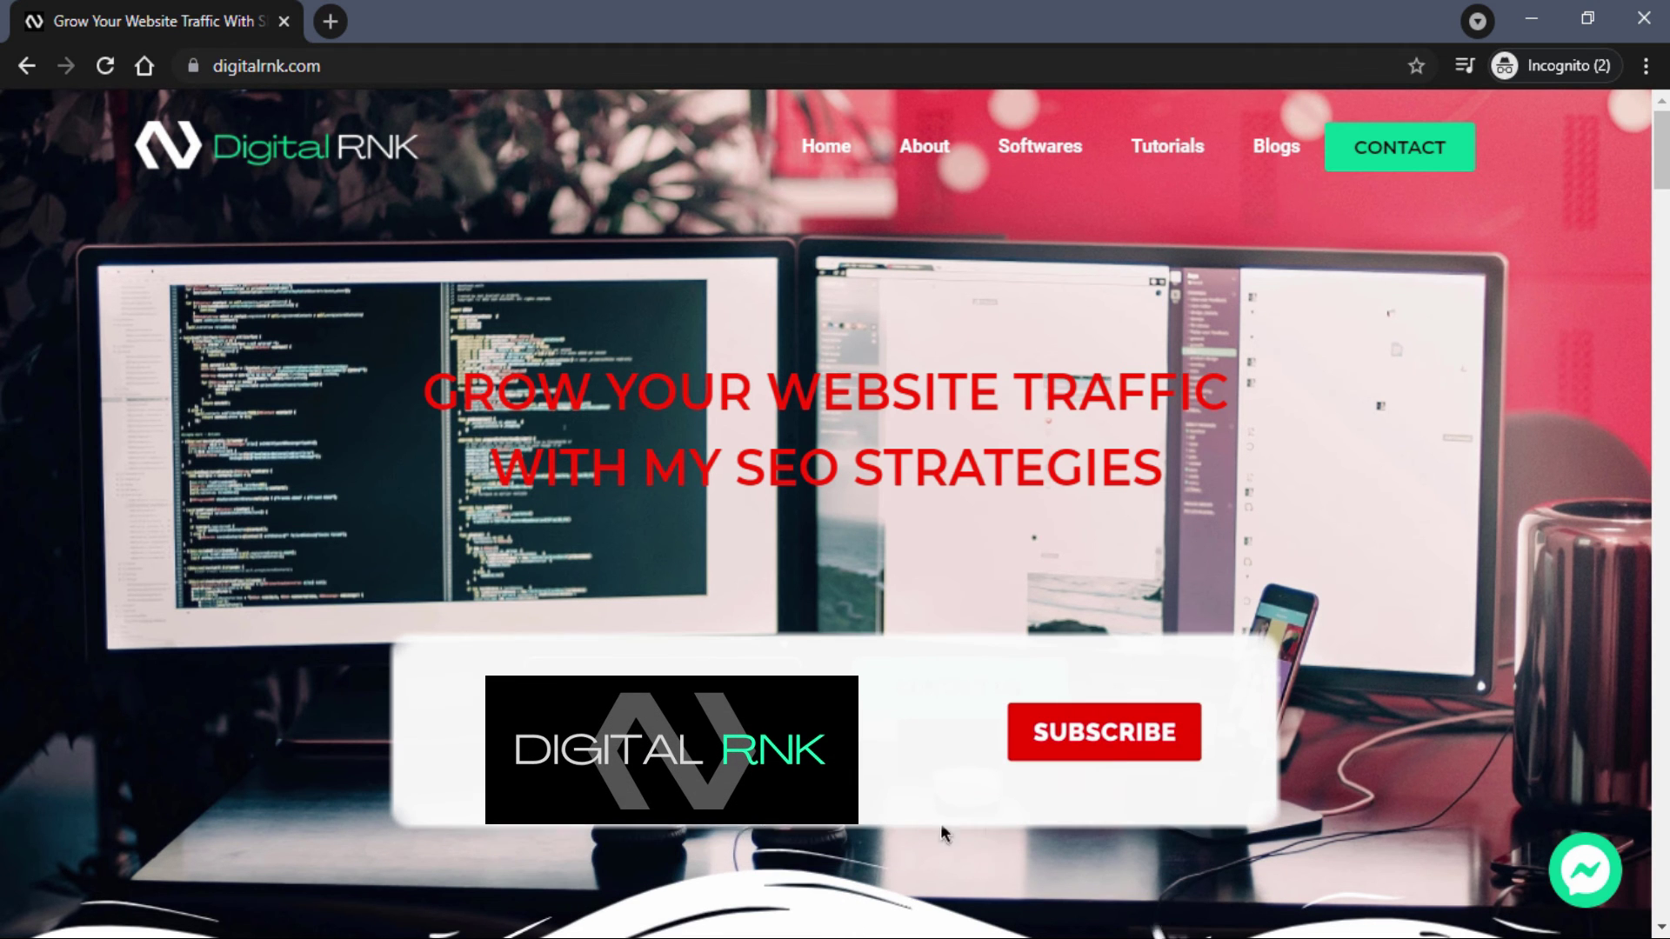
left_click(1581, 864)
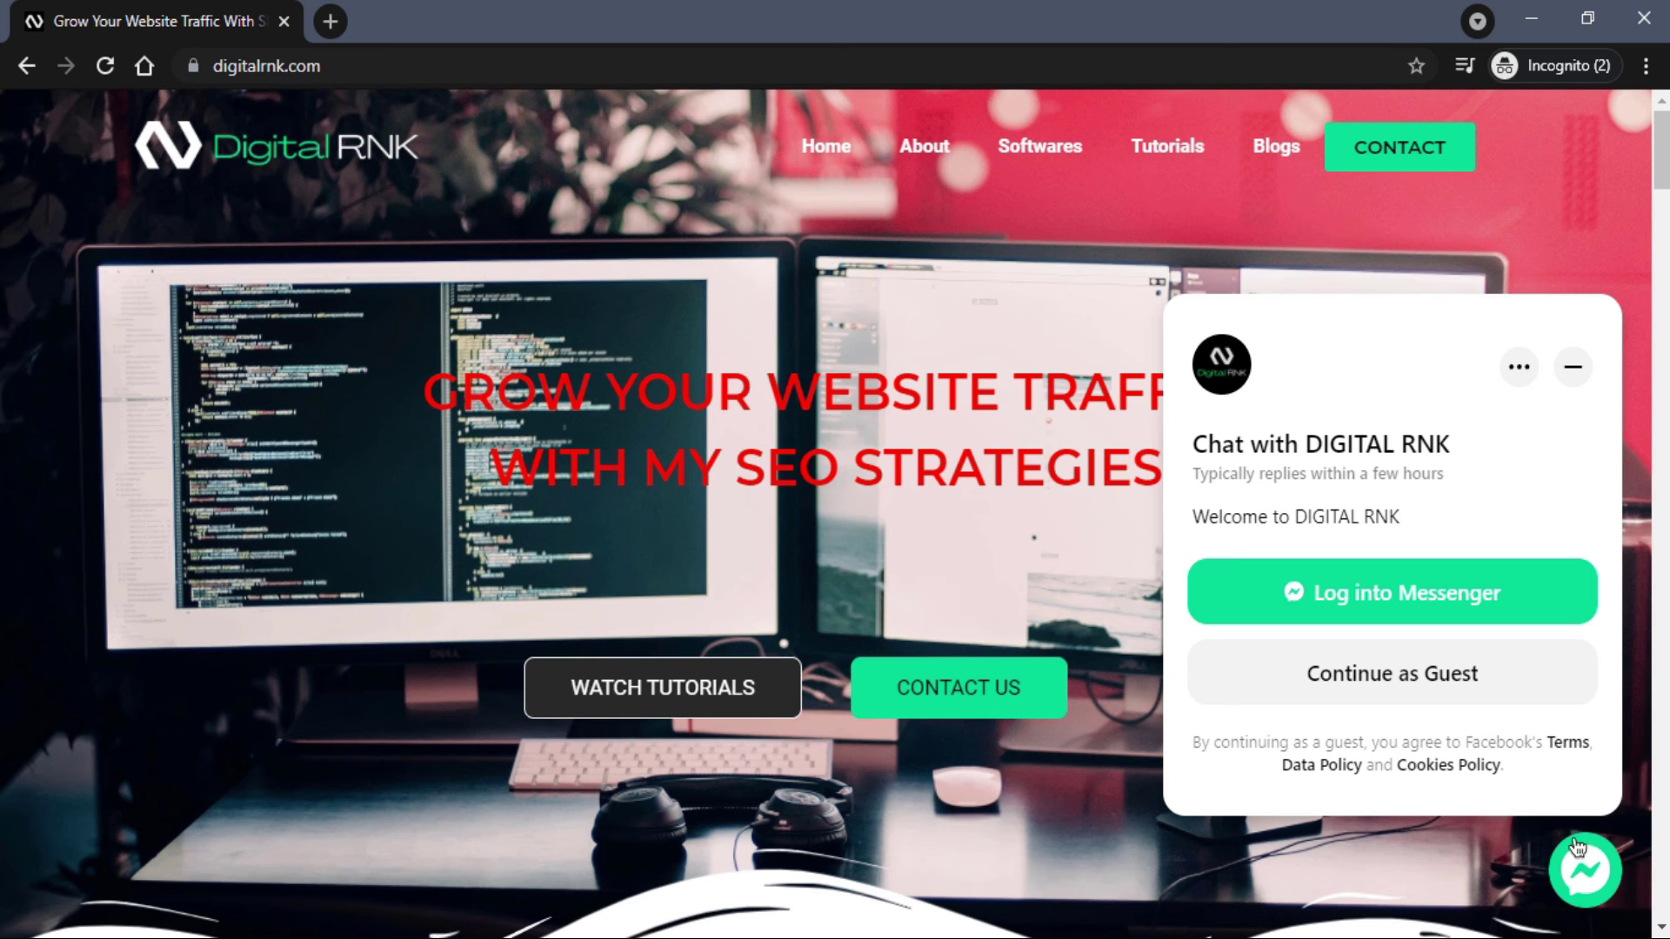
left_click(1441, 683)
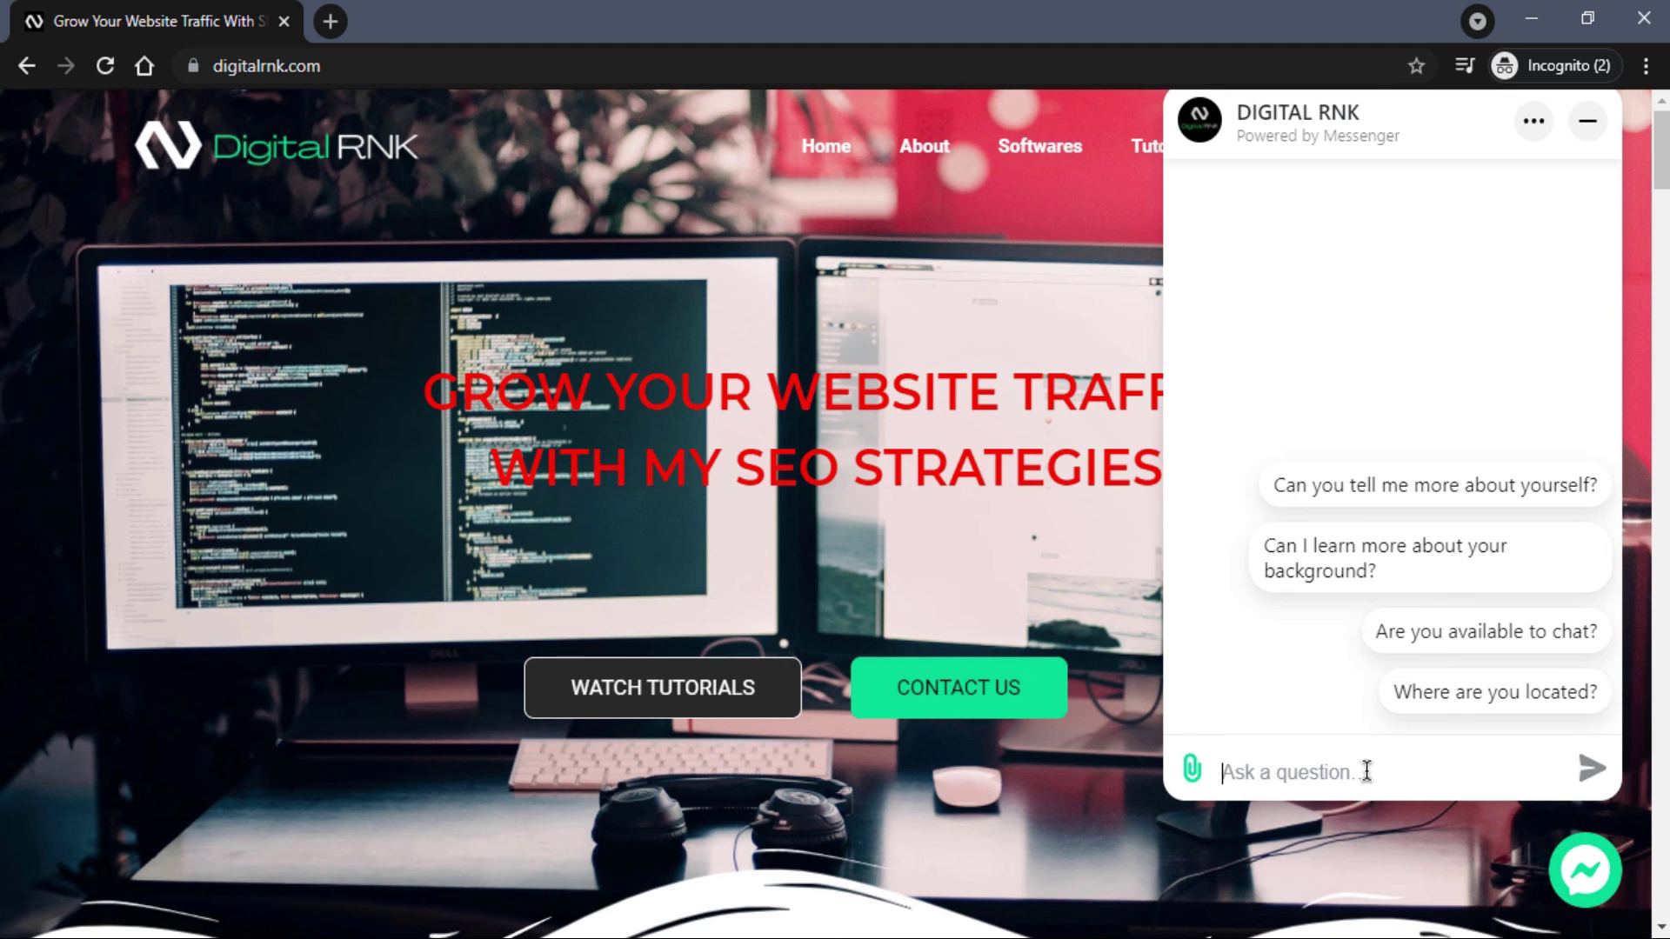
type("Hi, I need more info about your service")
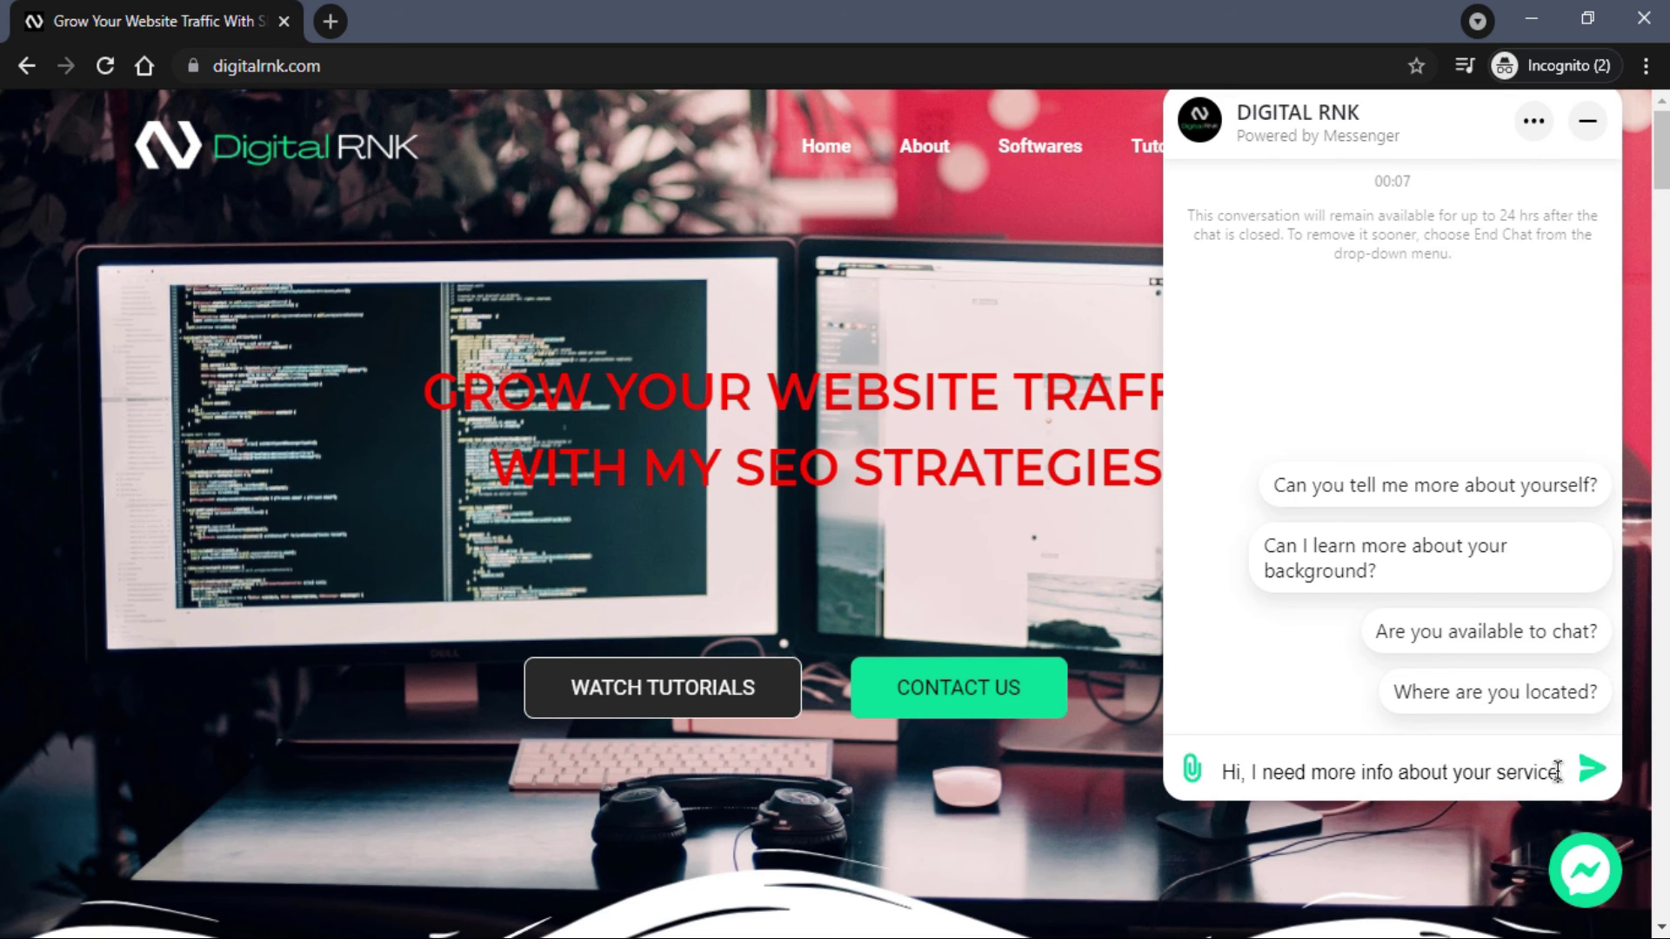
left_click(1591, 768)
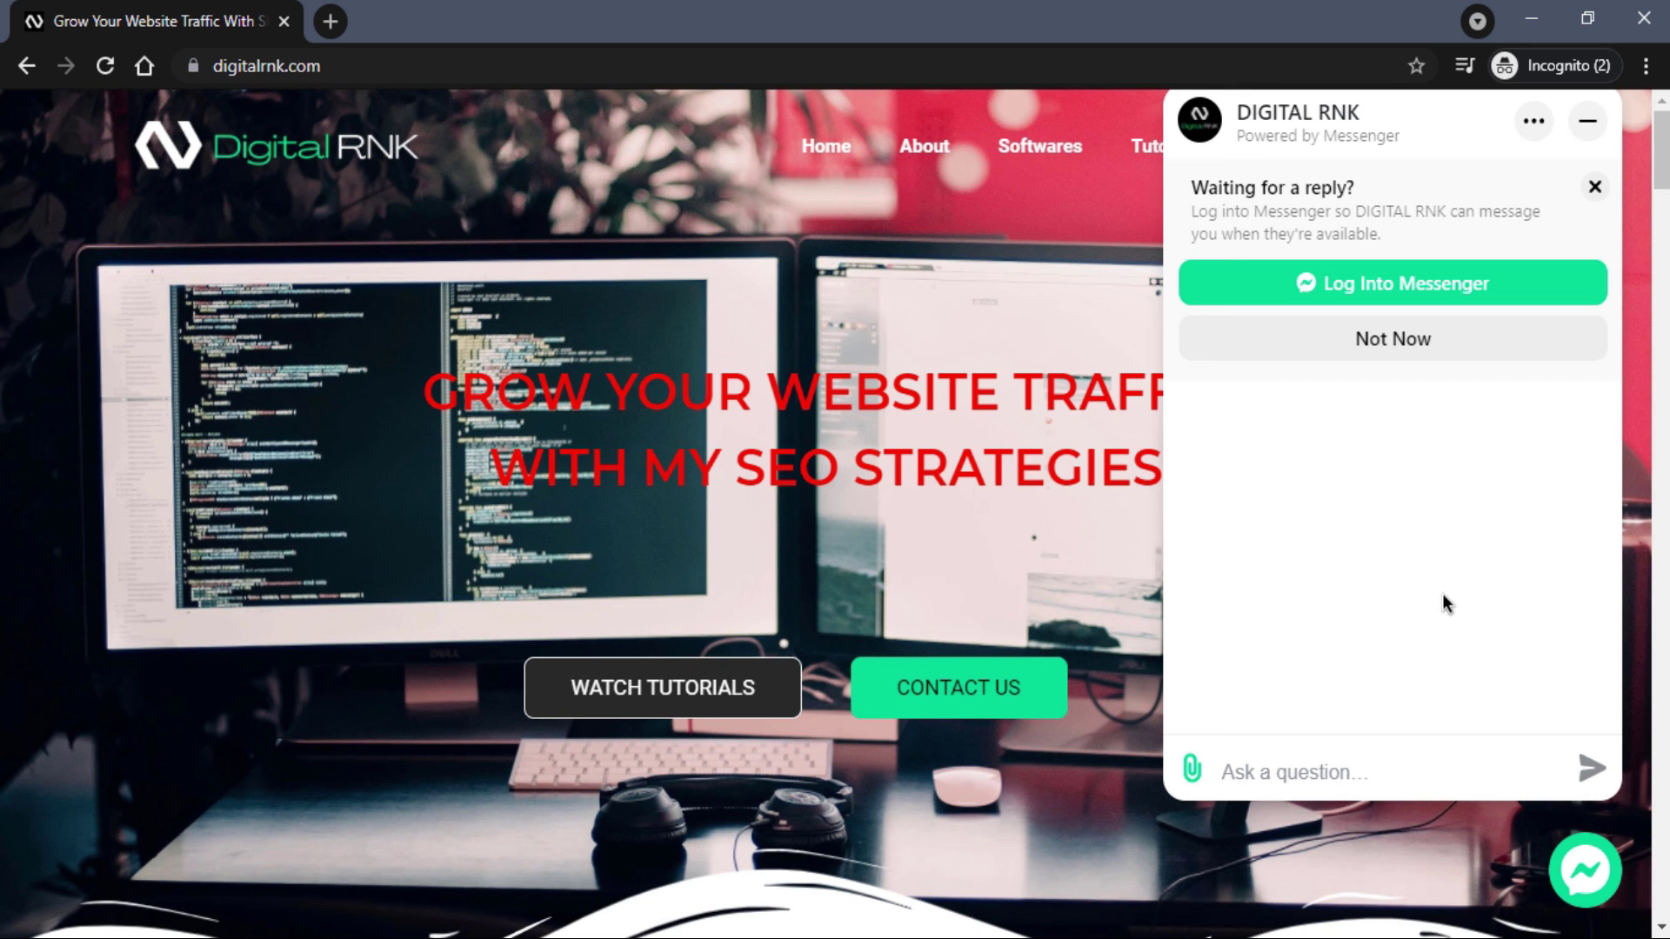
left_click(1404, 347)
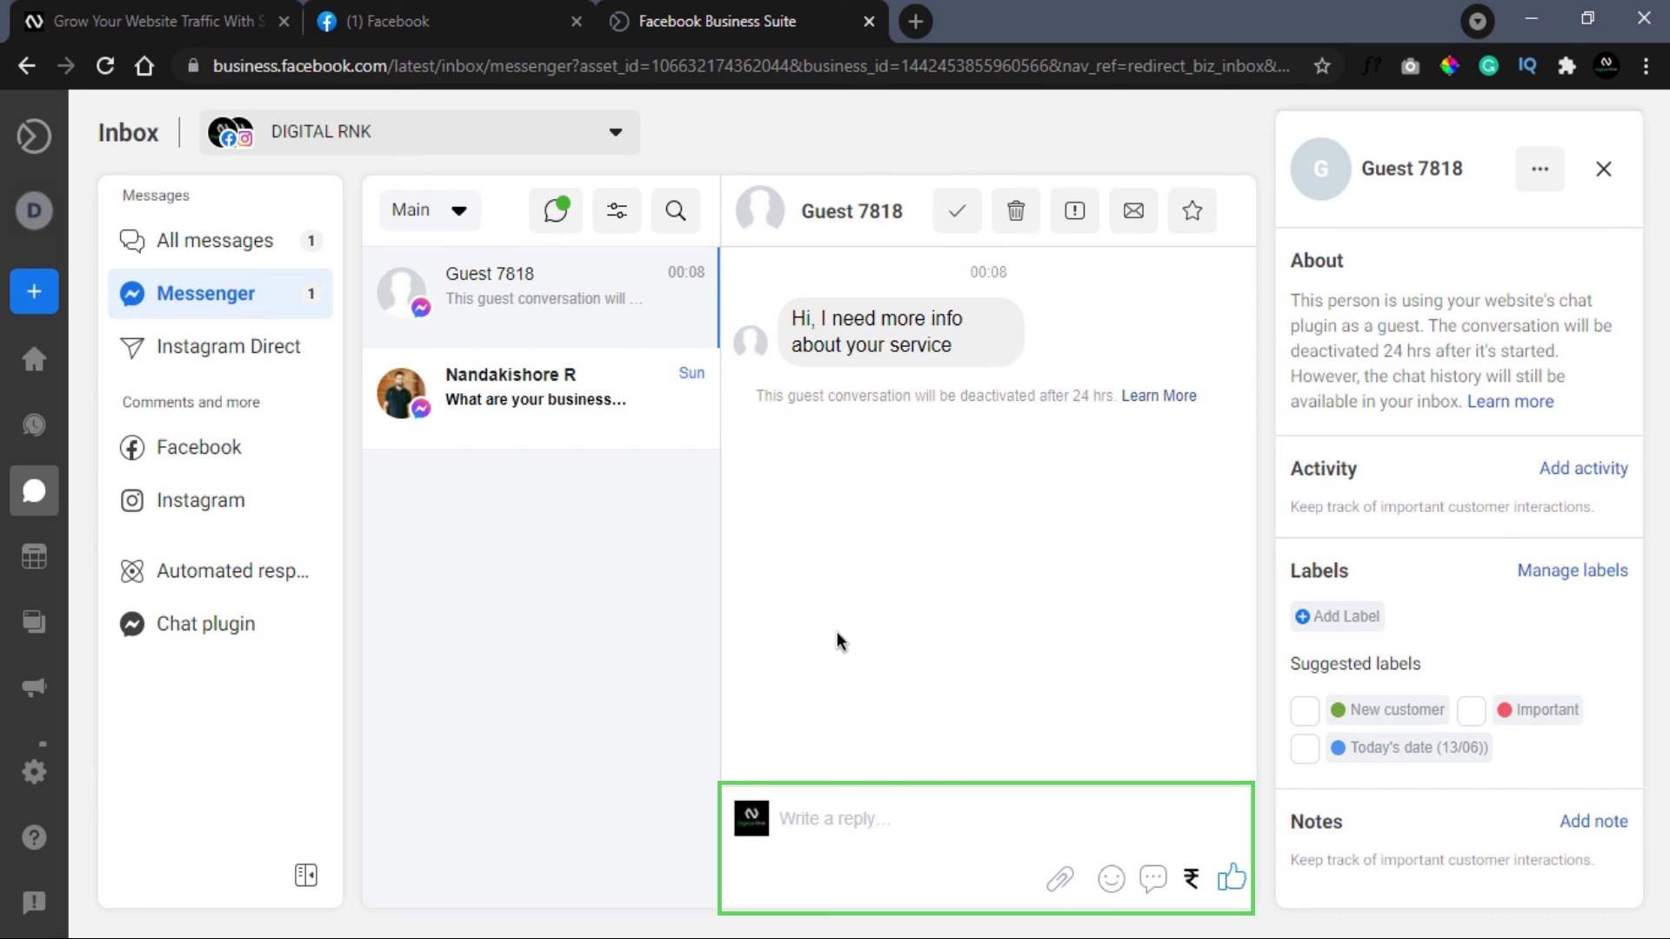
Step: Check the guest's conversation and its reply field in the Facebook Business Suite Messenger inbox
left_click(915, 861)
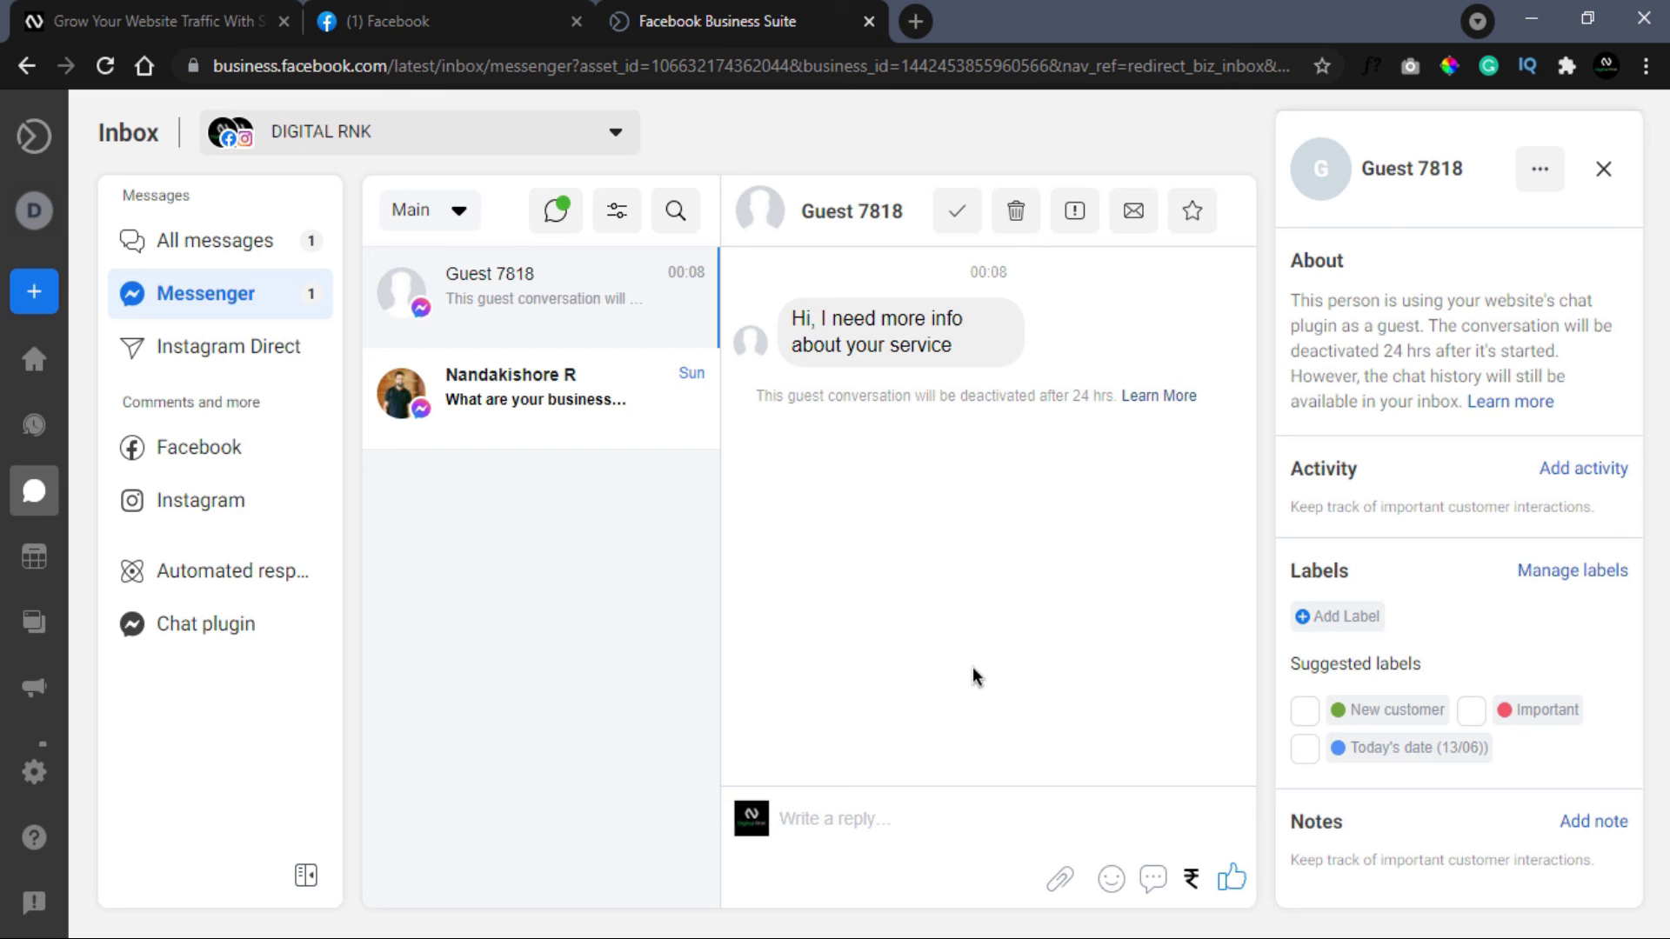